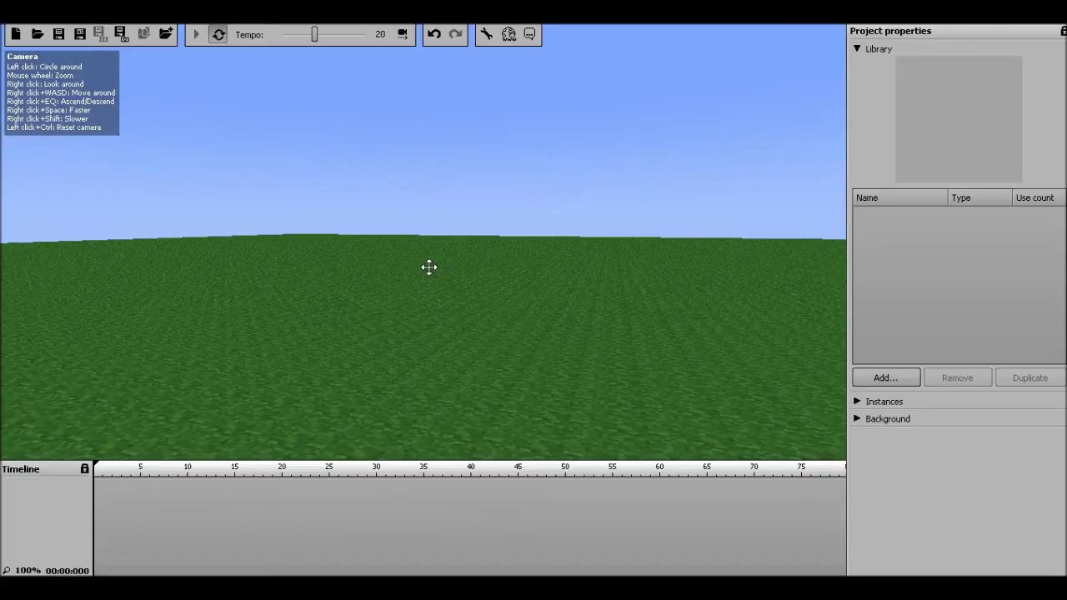
right_click_drag(476, 276, 131, 105)
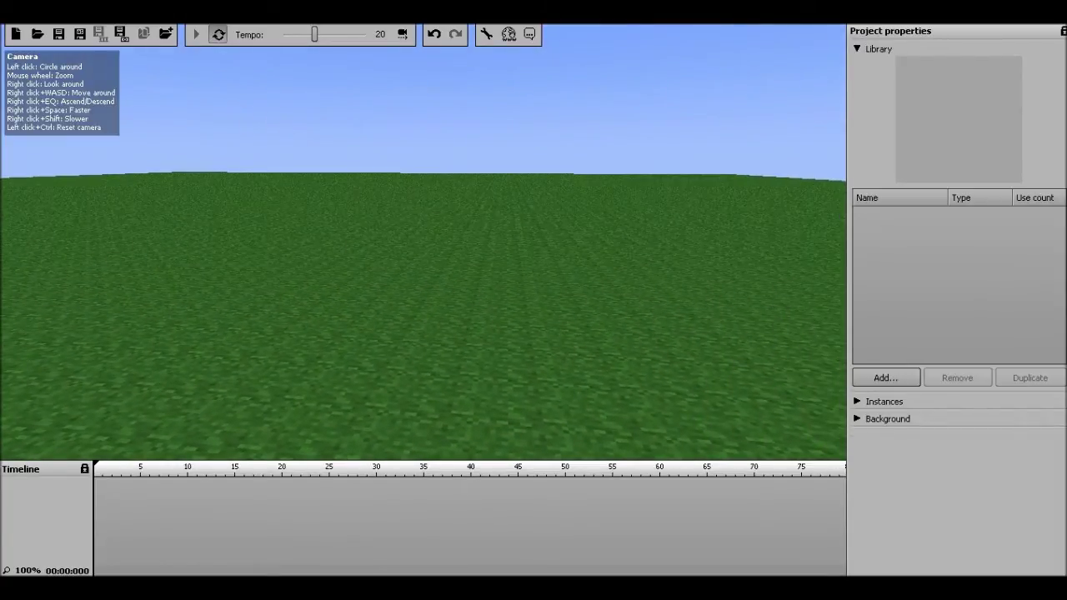
right_click_drag(467, 263, 384, 354)
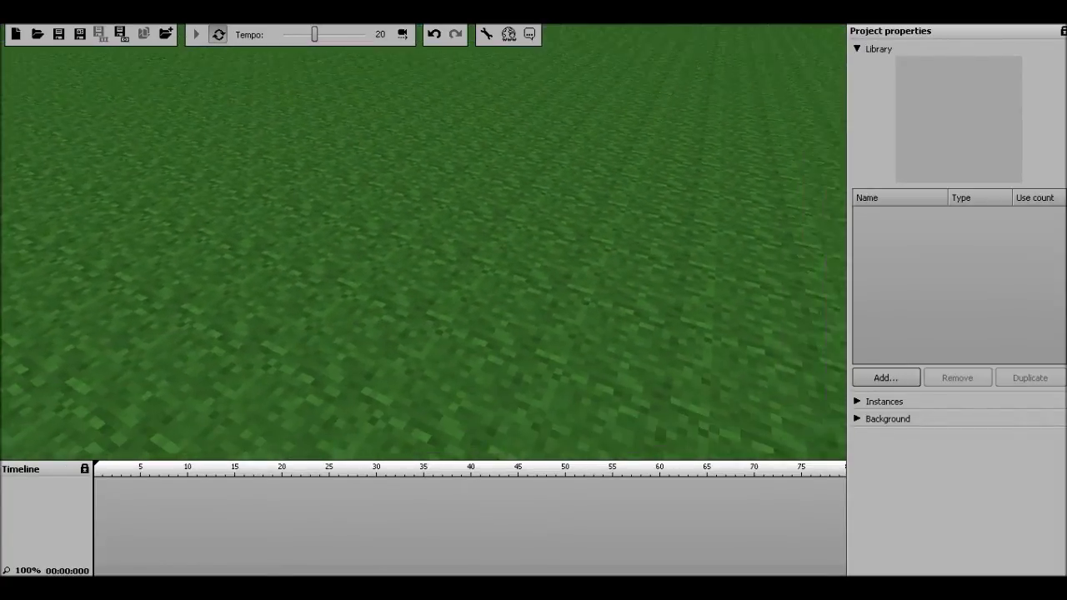
right_click_drag(131, 179, 166, 121)
right_click_drag(135, 69, 136, 69)
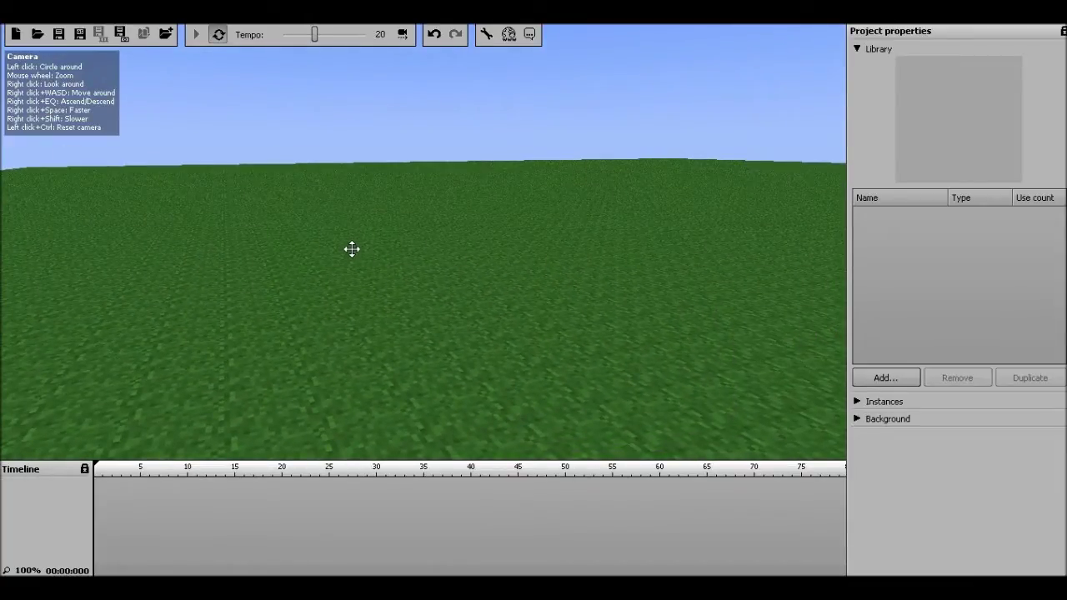
right_click_drag(351, 249, 395, 252)
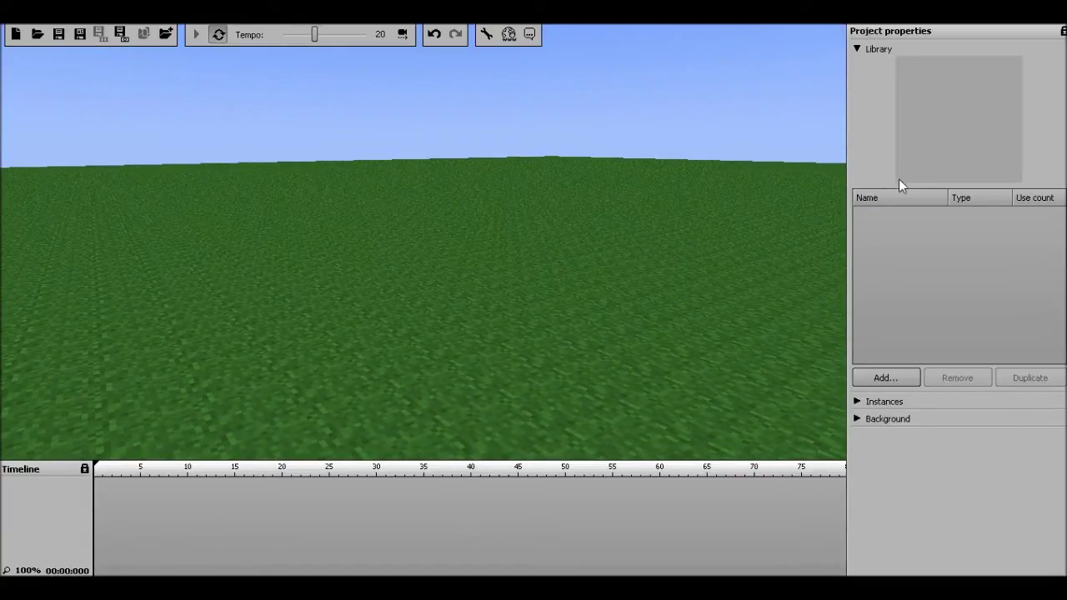
right_click_drag(753, 290, 825, 309)
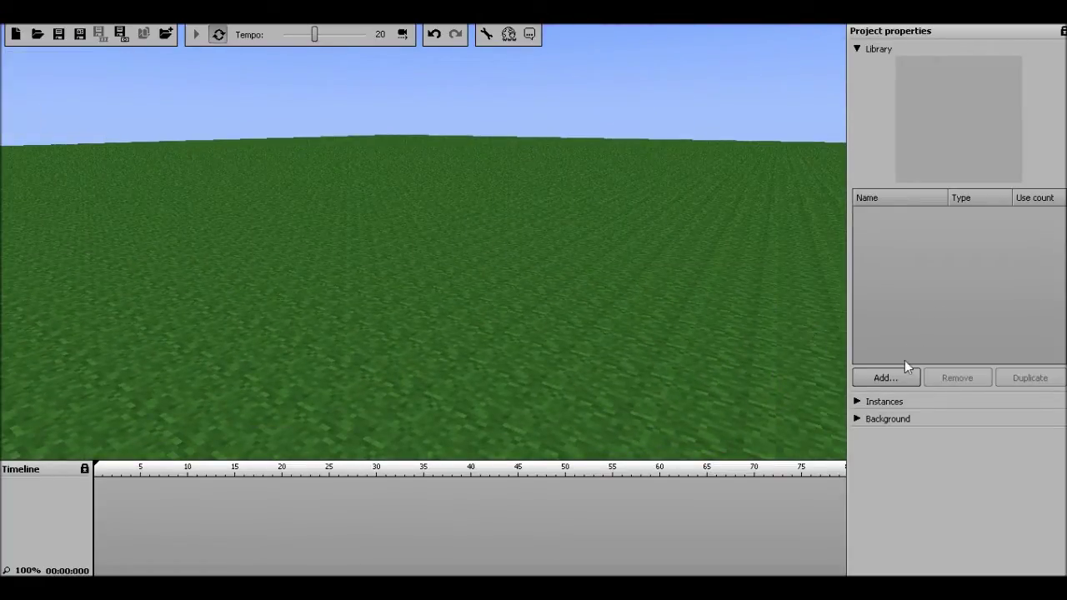
- Add a character with the Human model and Default skin to the empty scene
left_click(887, 377)
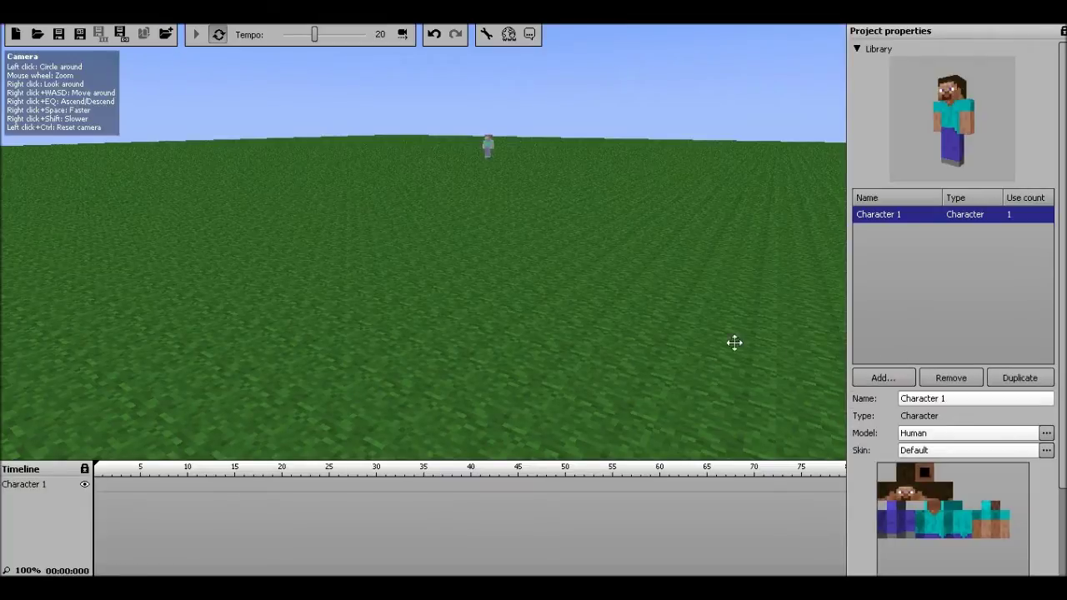
right_click_drag(616, 264, 654, 213)
key("w")
key("w")
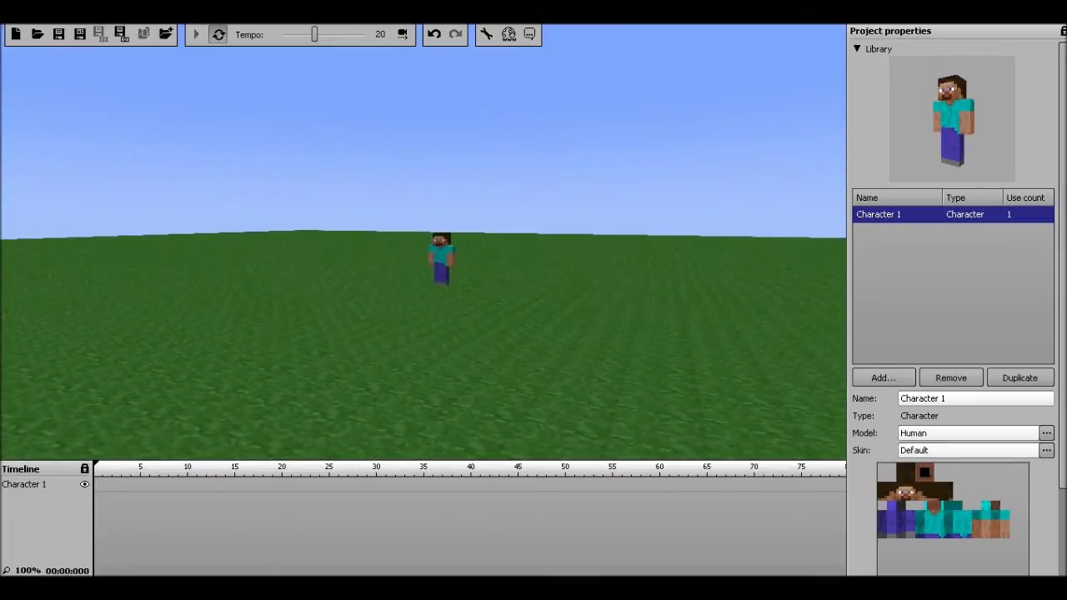
key("w")
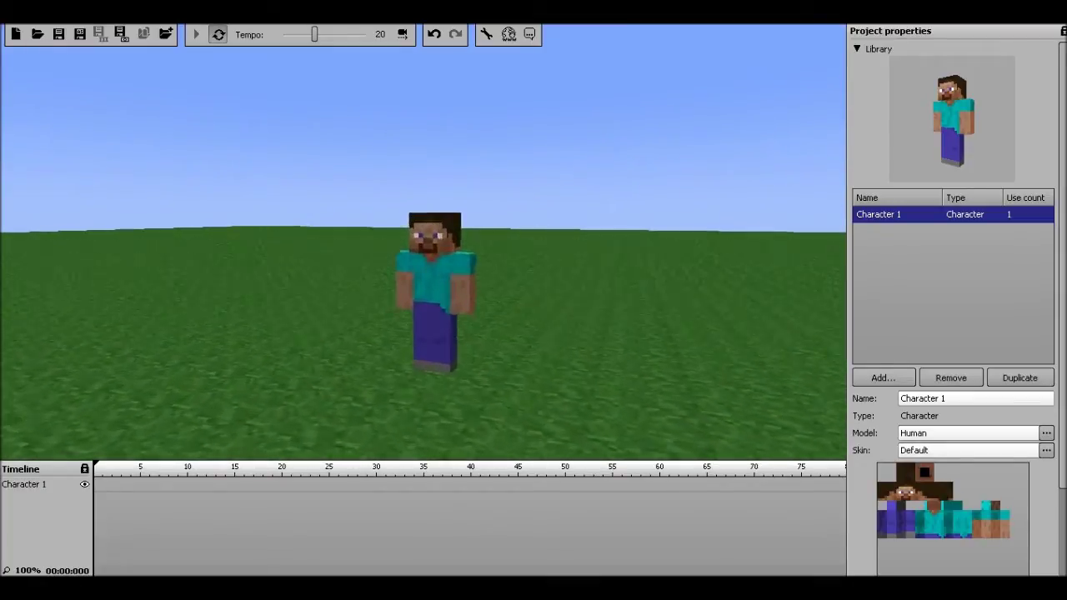
- Replace the character's default skin with the file My Skin.png
mouse_move(60, 86)
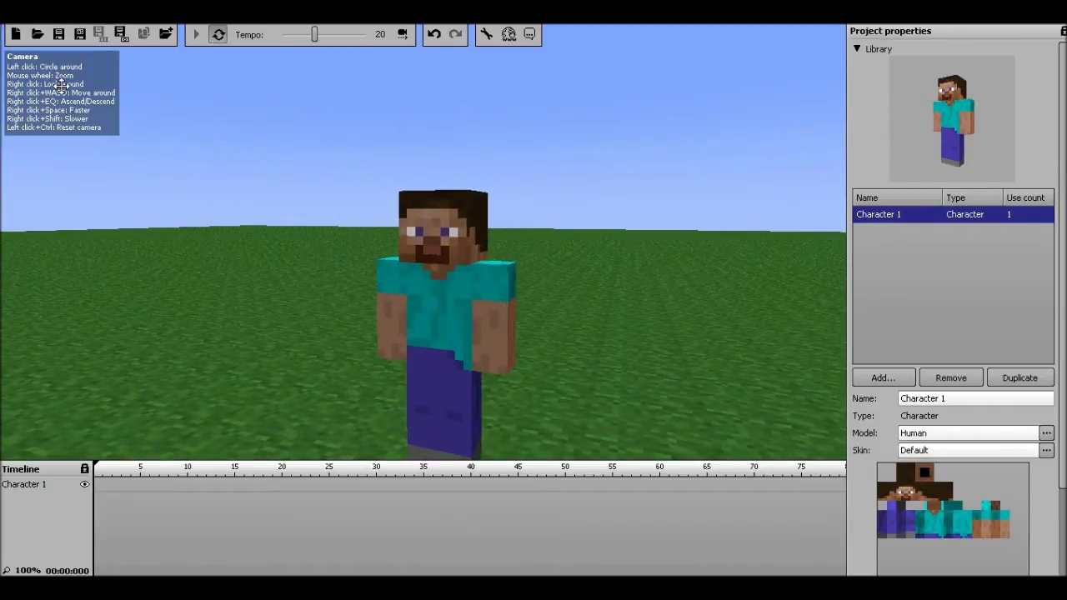
right_click_drag(423, 254, 450, 275)
key("a")
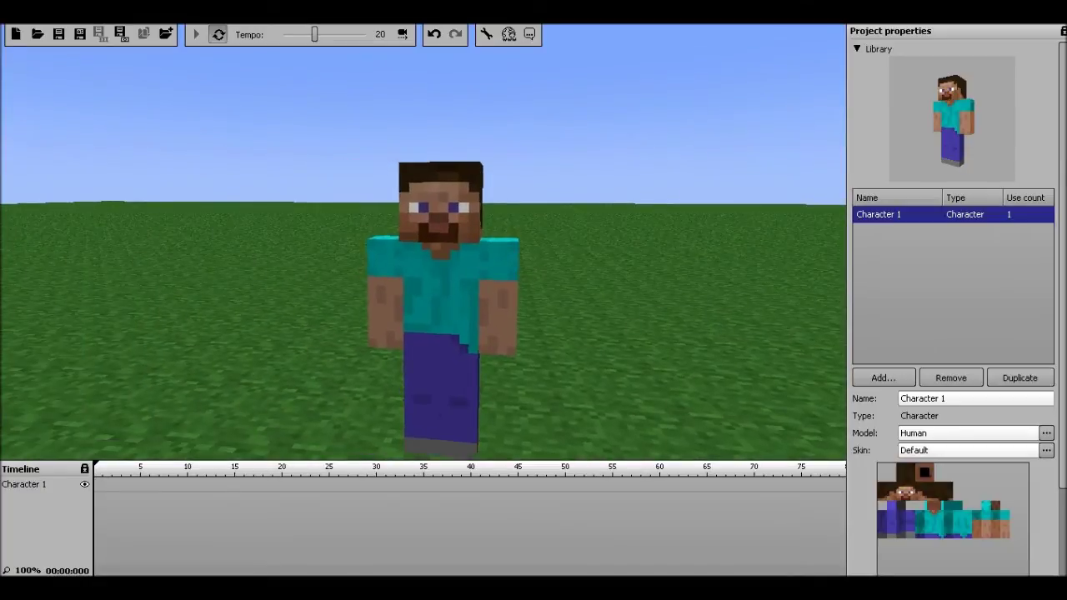
mouse_move(71, 77)
left_click_drag(351, 296, 396, 374)
key("d")
key("s")
key("w")
right_click_drag(127, 101, 125, 82)
key("w")
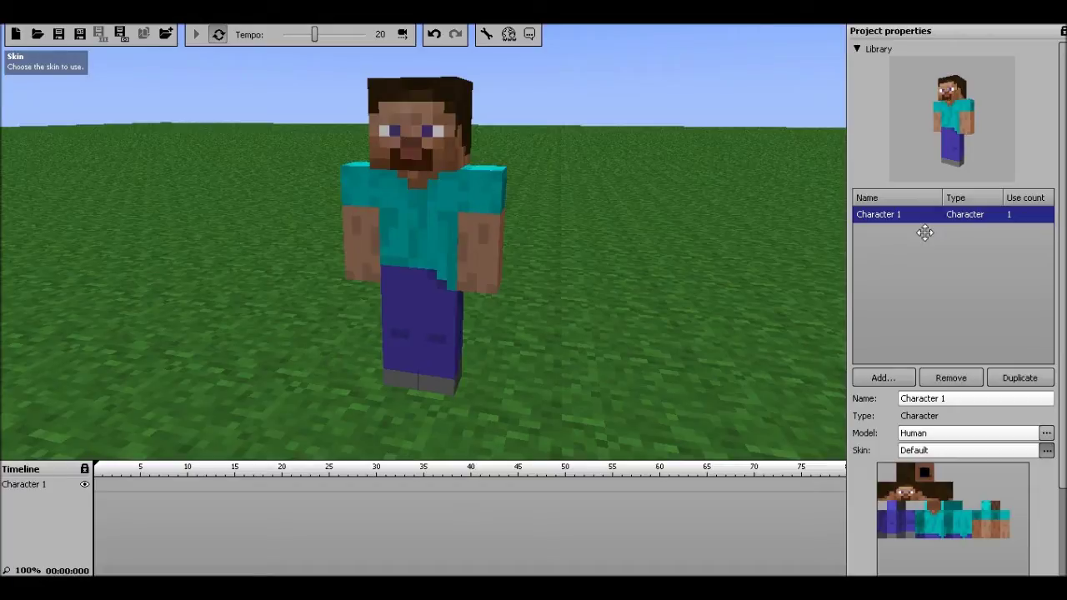
left_click_drag(726, 228, 625, 197)
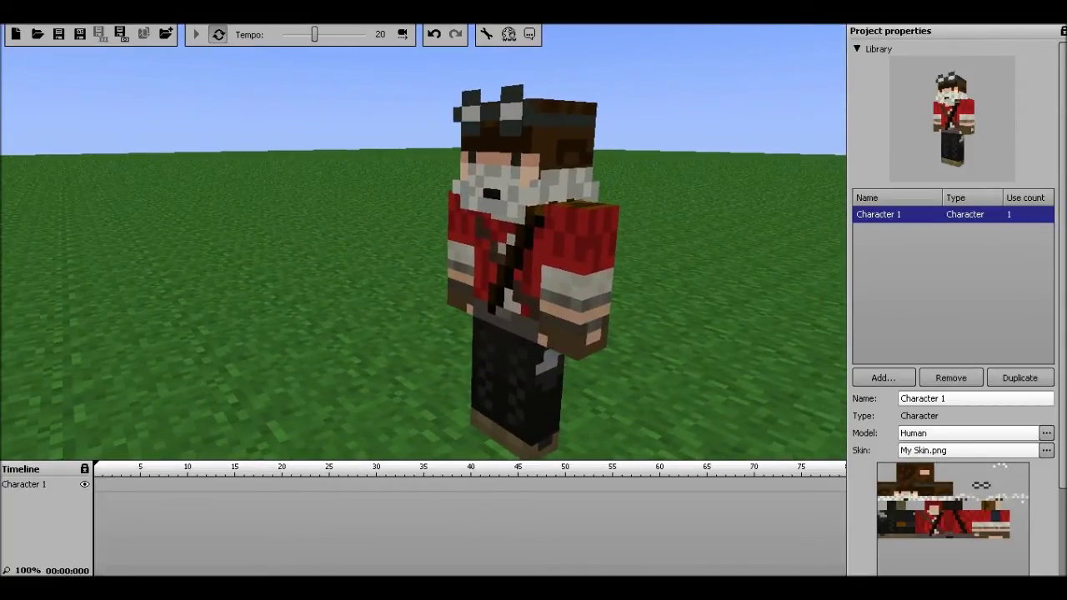
- Inspect the reskinned character from several sides and distances
mouse_move(61, 86)
right_mouse_down()
mouse_move(75, 81)
mouse_move(61, 85)
mouse_move(70, 71)
mouse_move(94, 70)
mouse_move(58, 98)
mouse_move(70, 101)
mouse_move(30, 98)
mouse_move(70, 102)
mouse_move(57, 104)
mouse_move(62, 86)
right_mouse_up()
key("s")
key("a")
key("d")
key("w")
key("s")
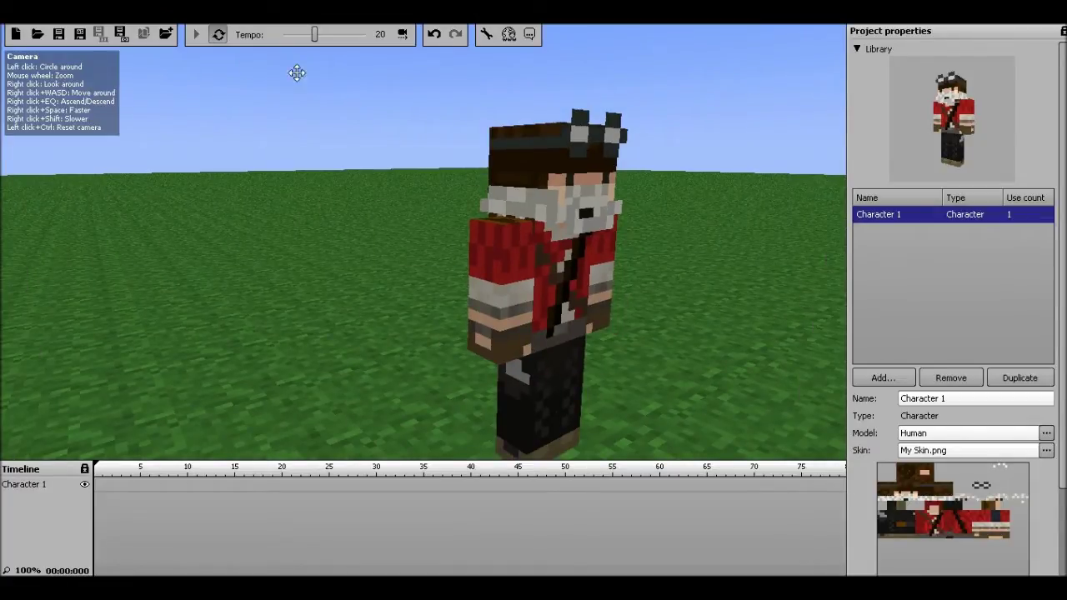
right_click_drag(296, 73, 255, 73)
key("d")
key("s")
key("d")
key("s")
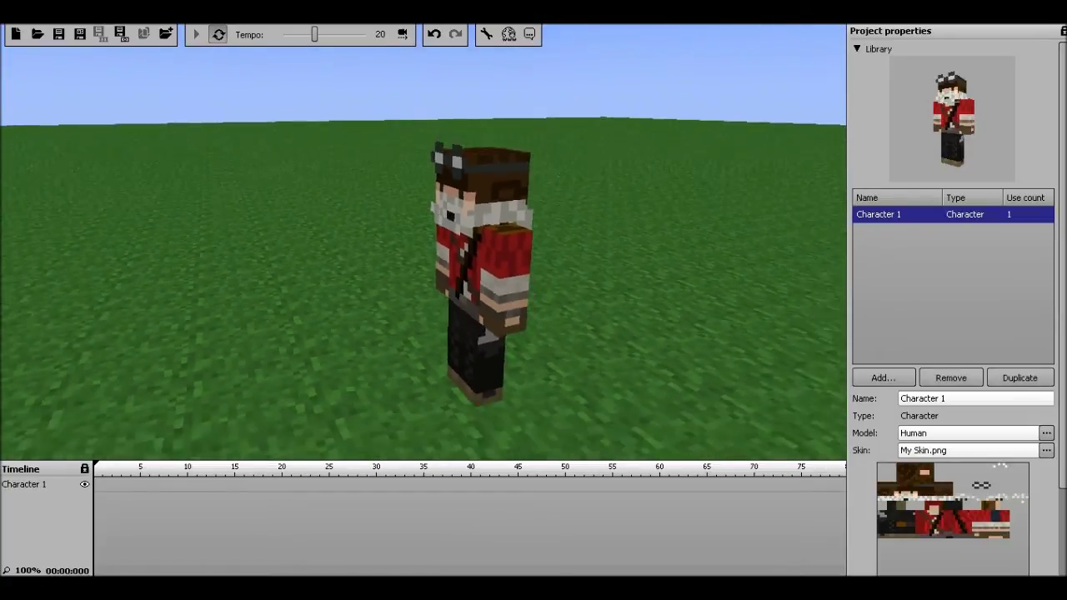
key("w")
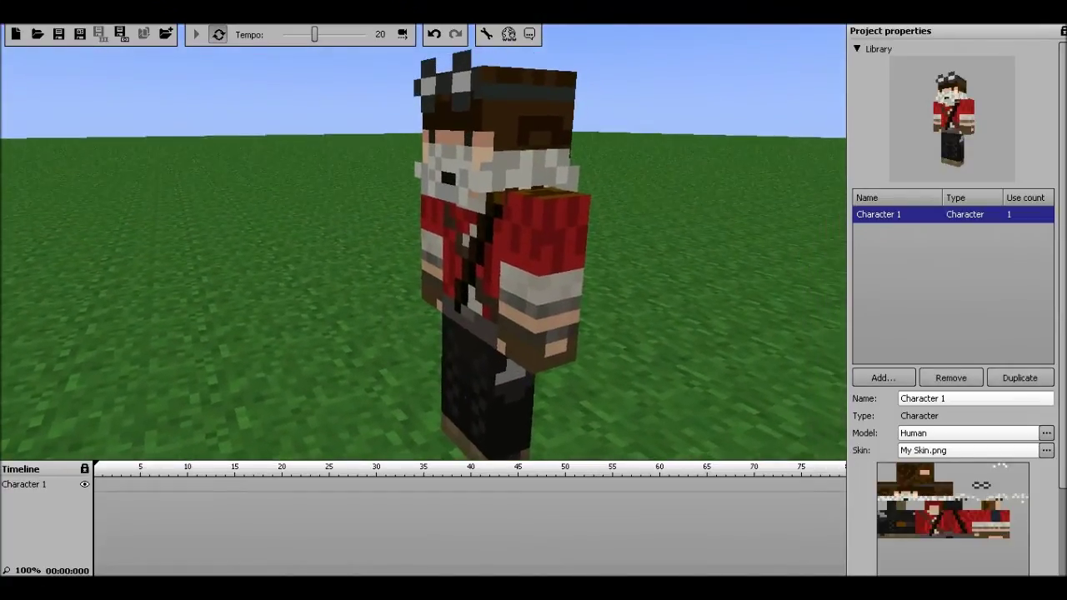
key("s")
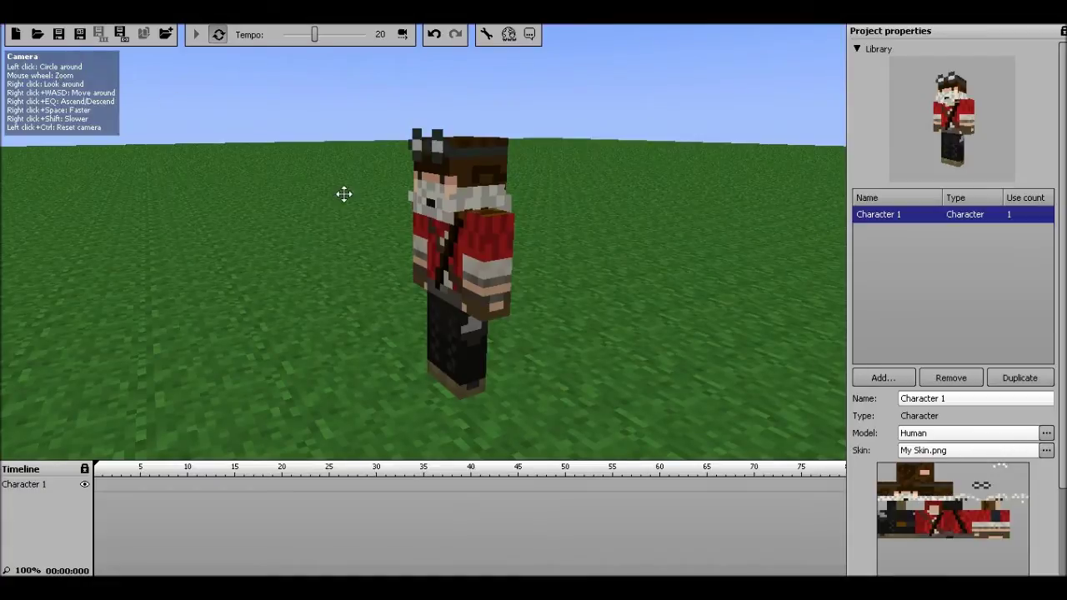
right_click_drag(3, 150, 0, 139)
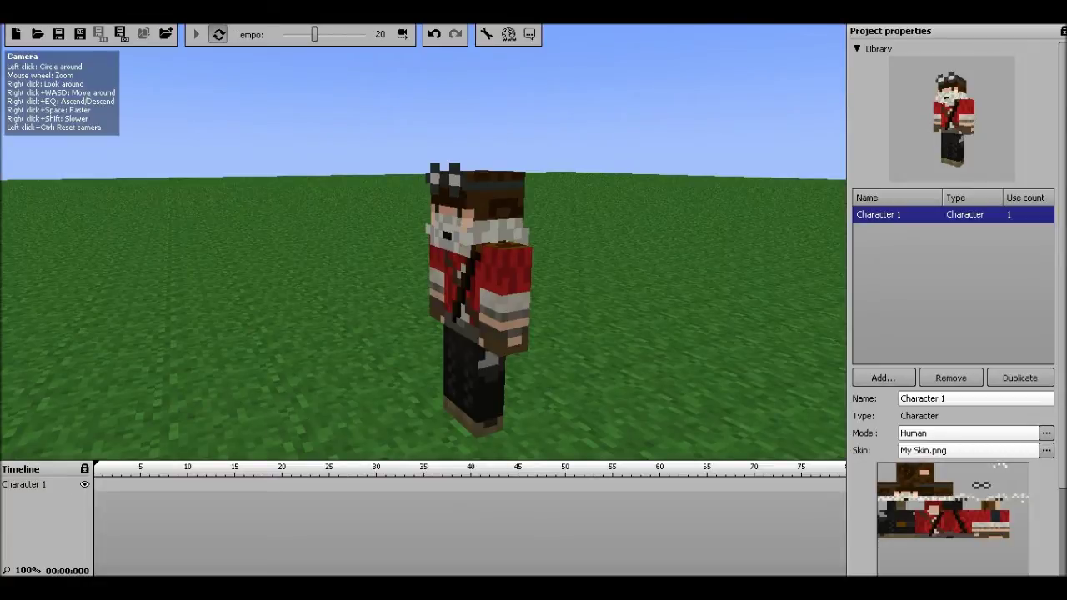
right_click_drag(276, 423, 259, 441)
key("w")
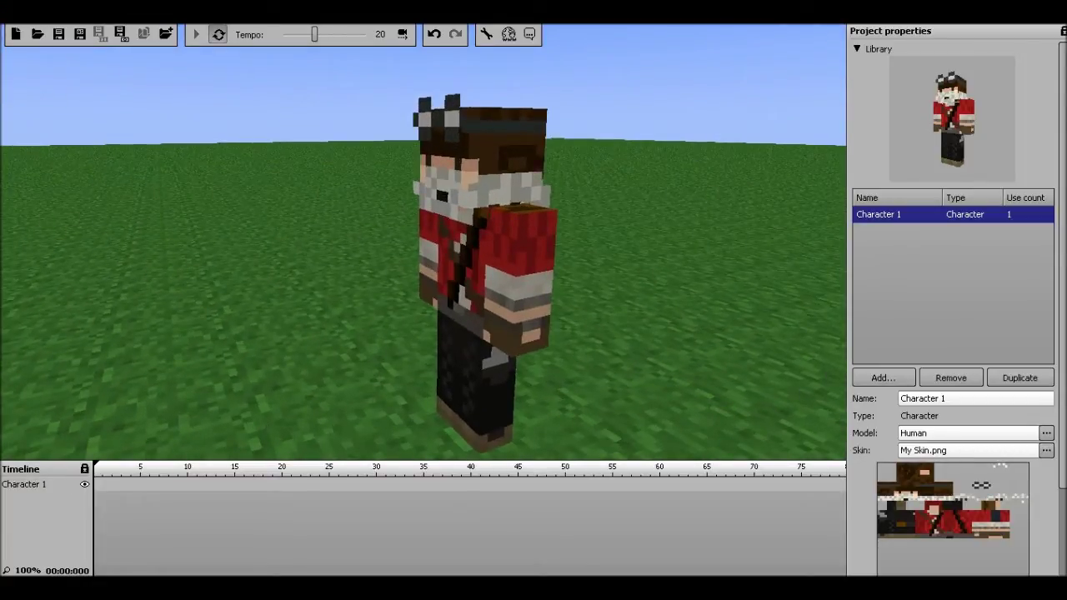
key("s")
key("w")
key("s")
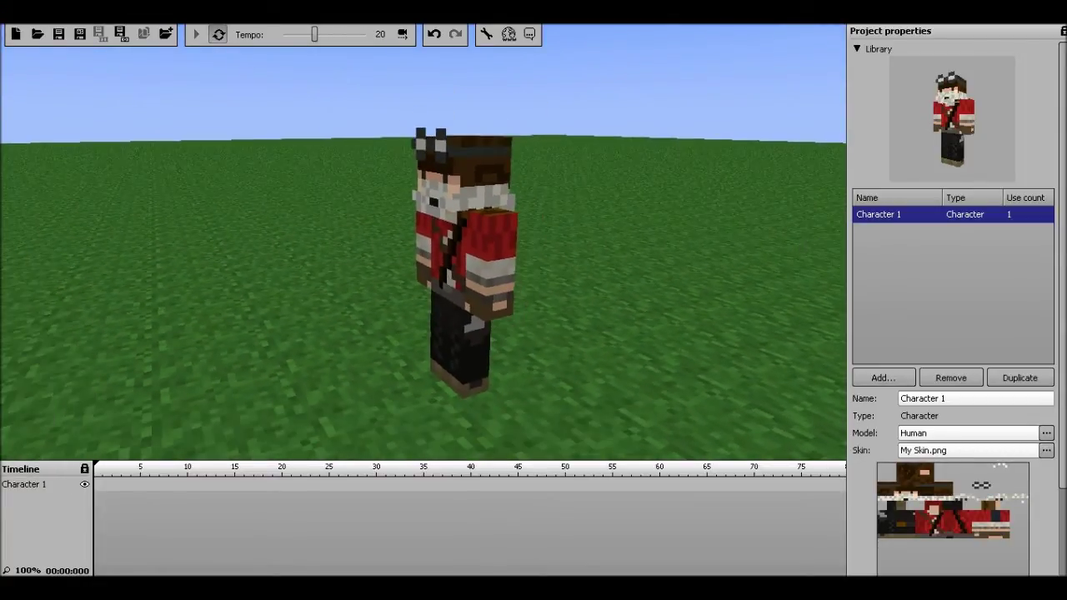
right_click_drag(59, 87, 59, 80)
key("w")
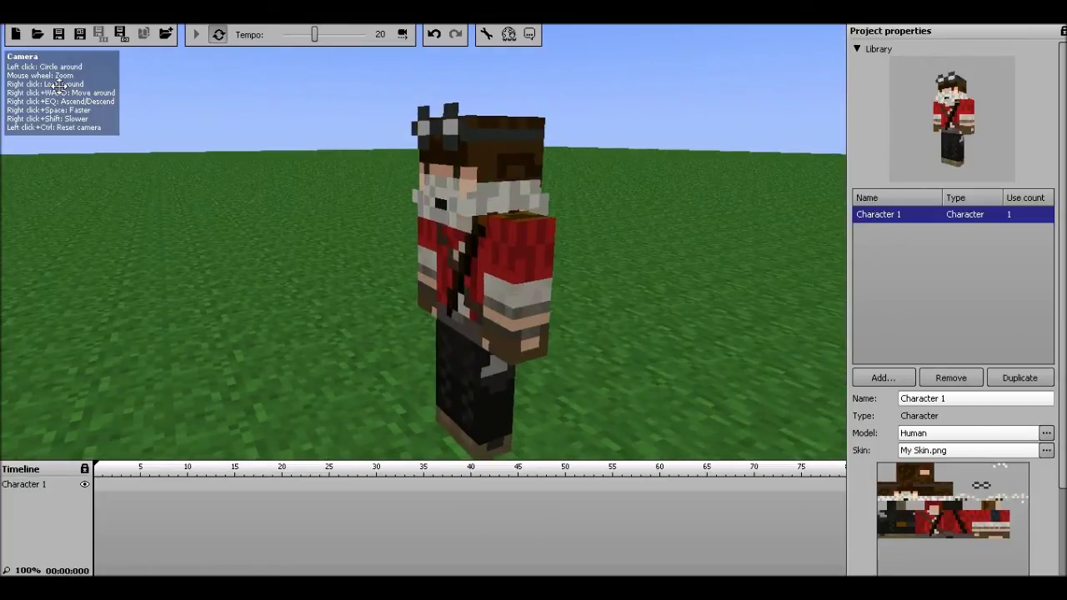
- Create a keyframe for Character 1 at the start of the timeline and select its Body part
left_click(94, 484)
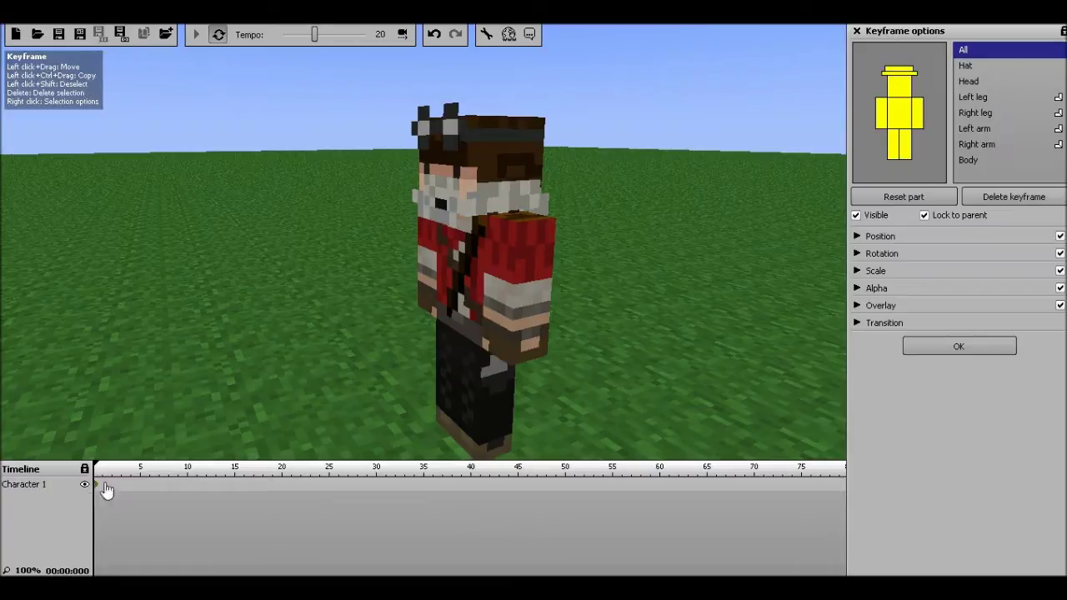
mouse_move(405, 274)
right_mouse_down()
mouse_move(350, 273)
mouse_move(439, 275)
right_mouse_up()
key("d")
key("a")
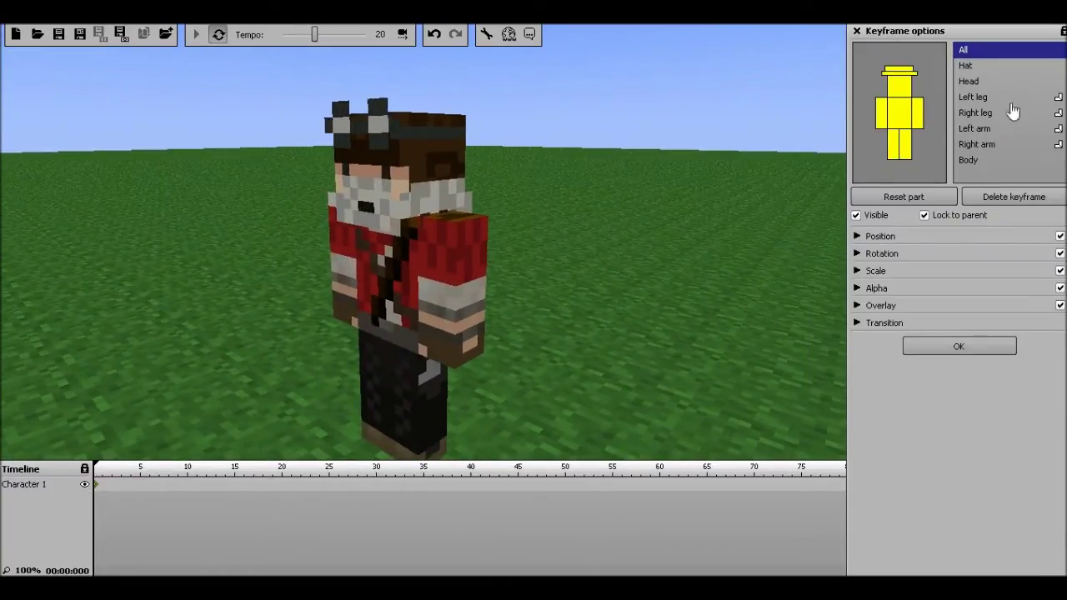
left_click(898, 116)
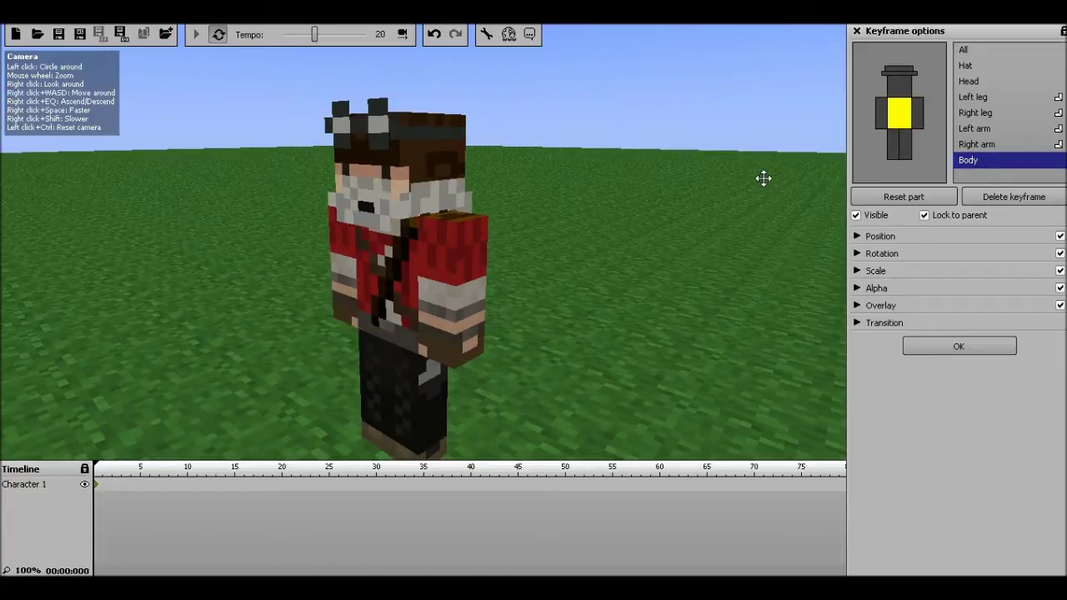
right_click_drag(676, 241, 637, 235)
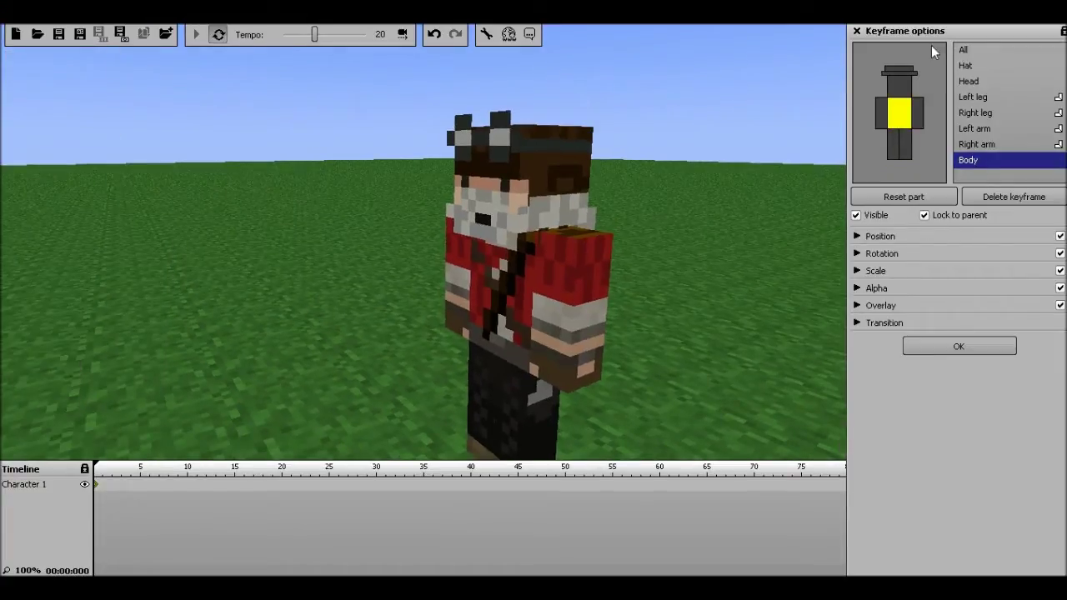
- Try selecting the arms, the head and a leg in turn, returning to the Body part
left_click(884, 114)
left_click(917, 114)
left_click(900, 113)
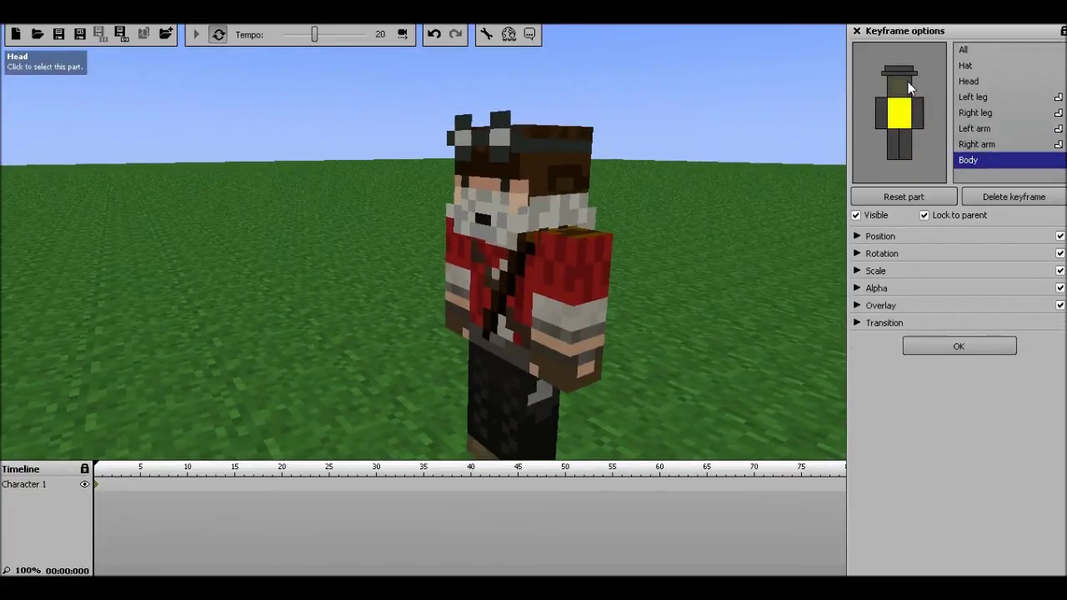
left_click(901, 83)
left_click(901, 116)
left_click(893, 140)
left_click(902, 117)
left_click(907, 106)
left_click(907, 104)
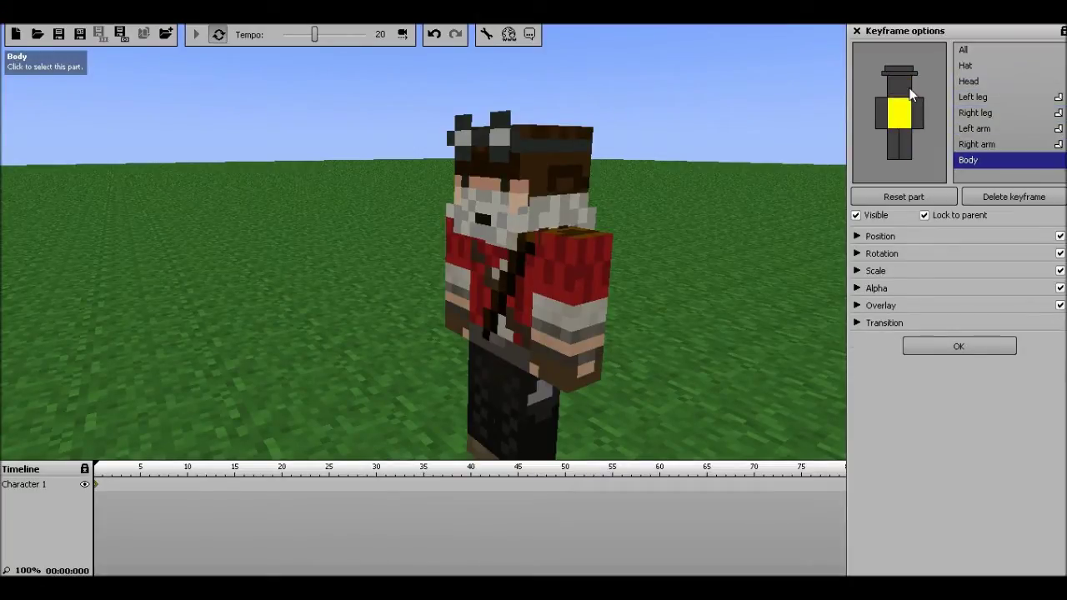
- Try rotating the body to X 1 and Z -6, and reset the part
left_click(856, 253)
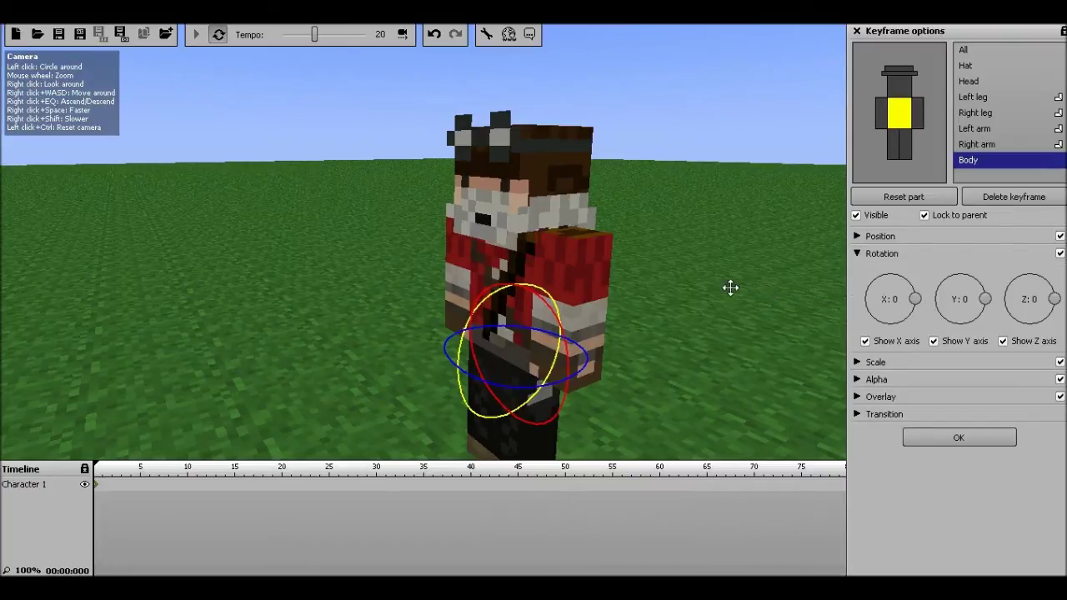
left_click_drag(730, 287, 4, 168)
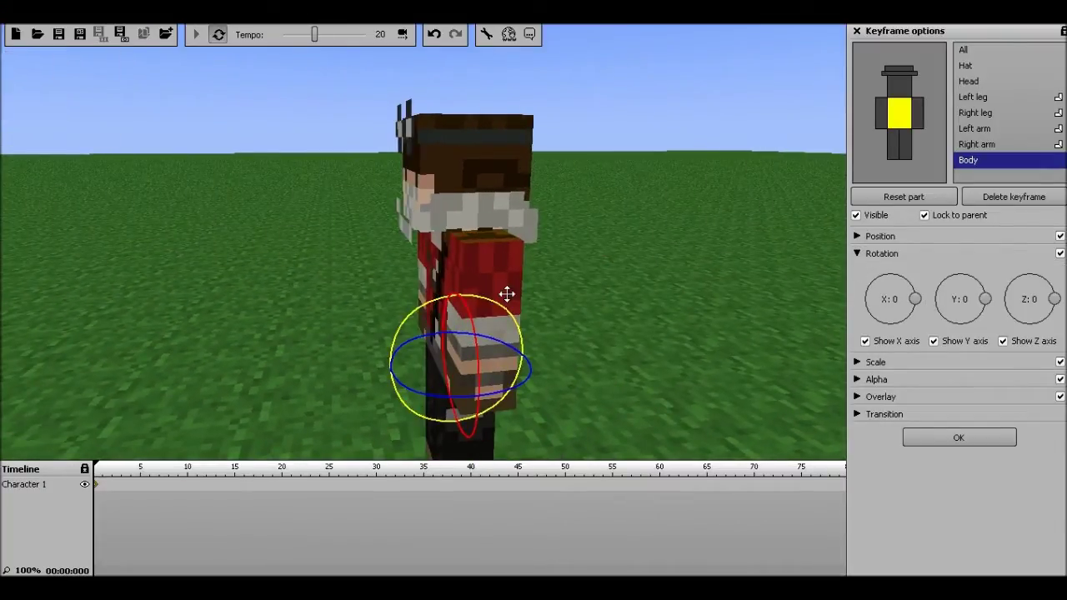
left_click_drag(503, 311, 509, 334)
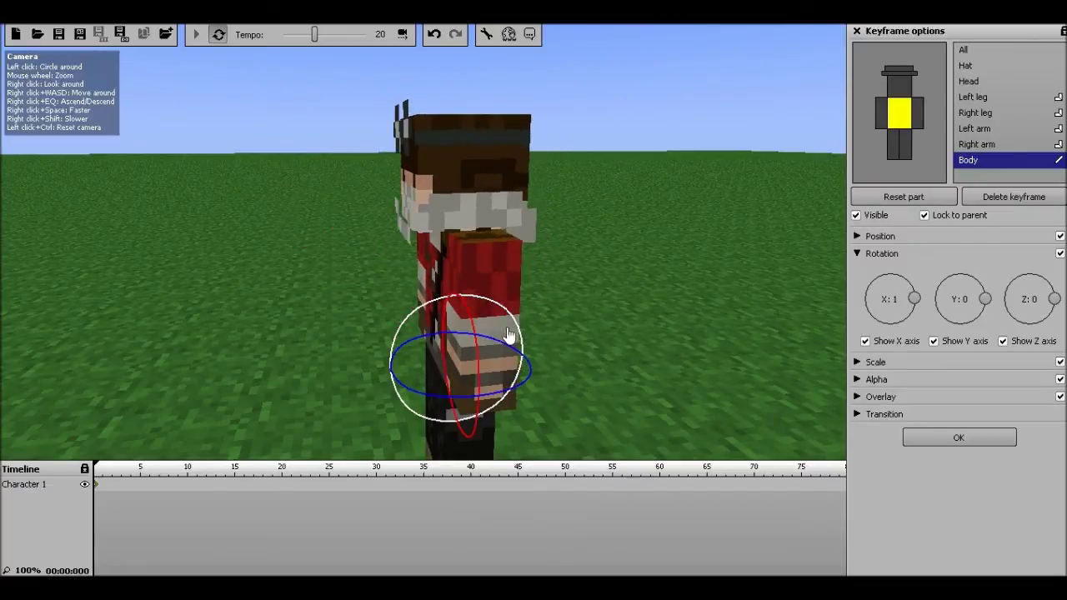
left_click_drag(528, 388, 538, 198)
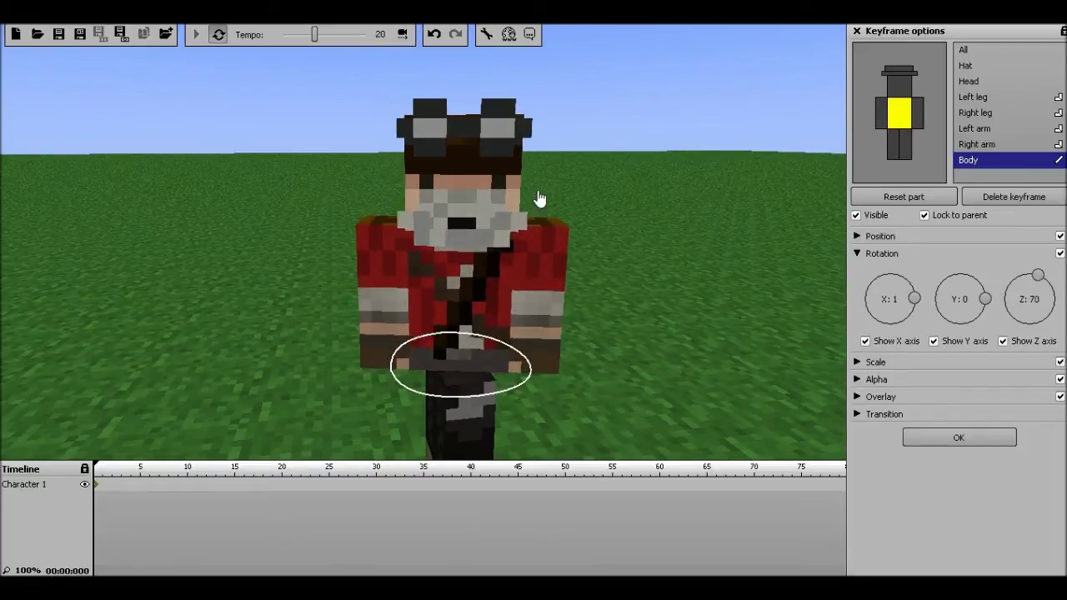
left_click_drag(529, 135, 551, 296)
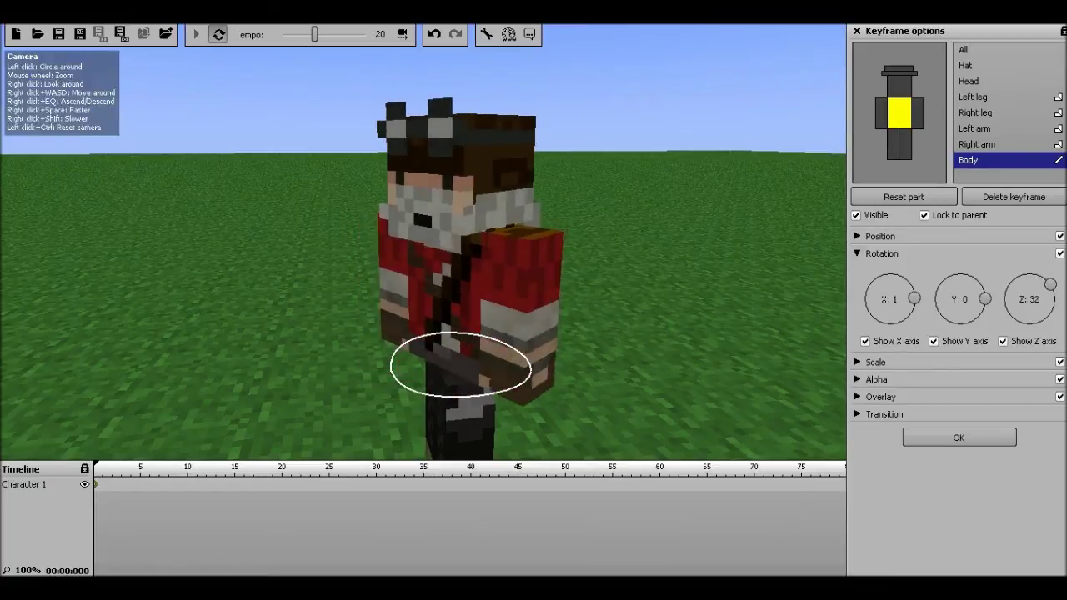
left_click_drag(1050, 287, 1053, 300)
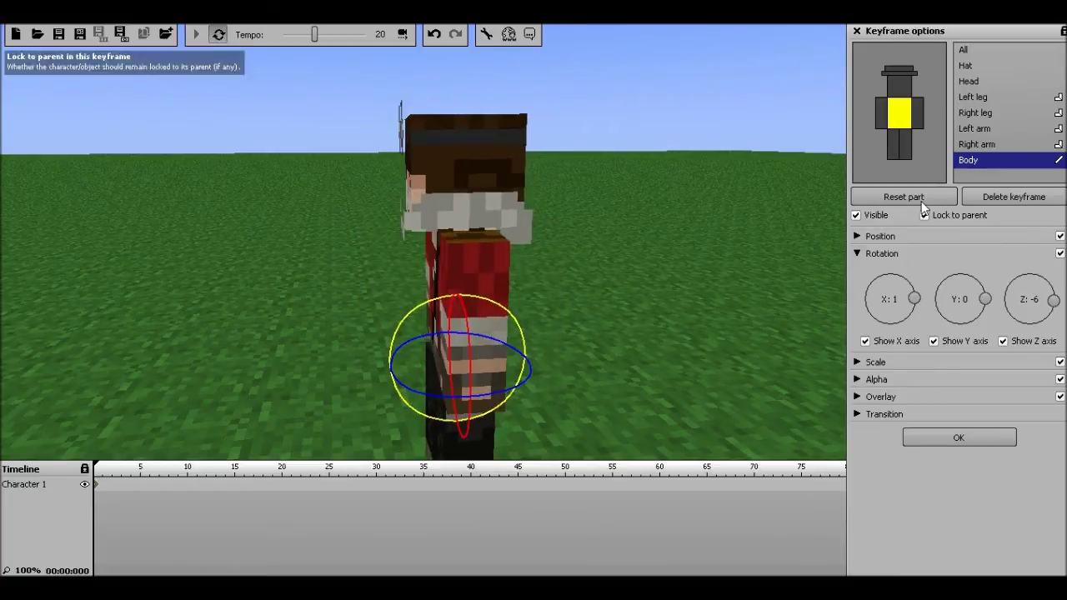
left_click(906, 198)
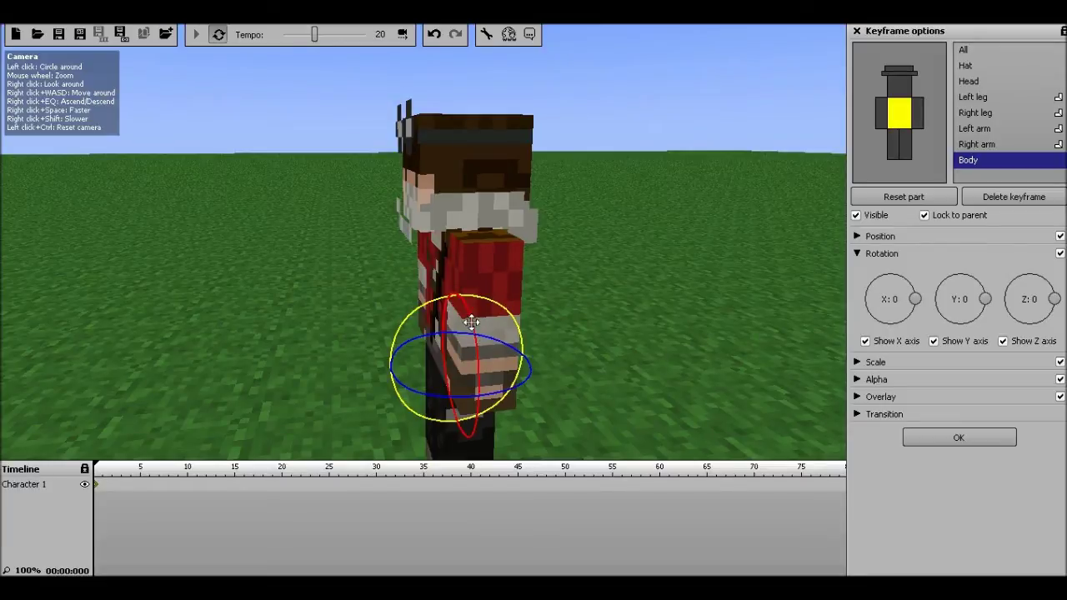
- Rotate the body about the Y axis to 12 in the keyframe
left_click_drag(483, 407, 477, 384)
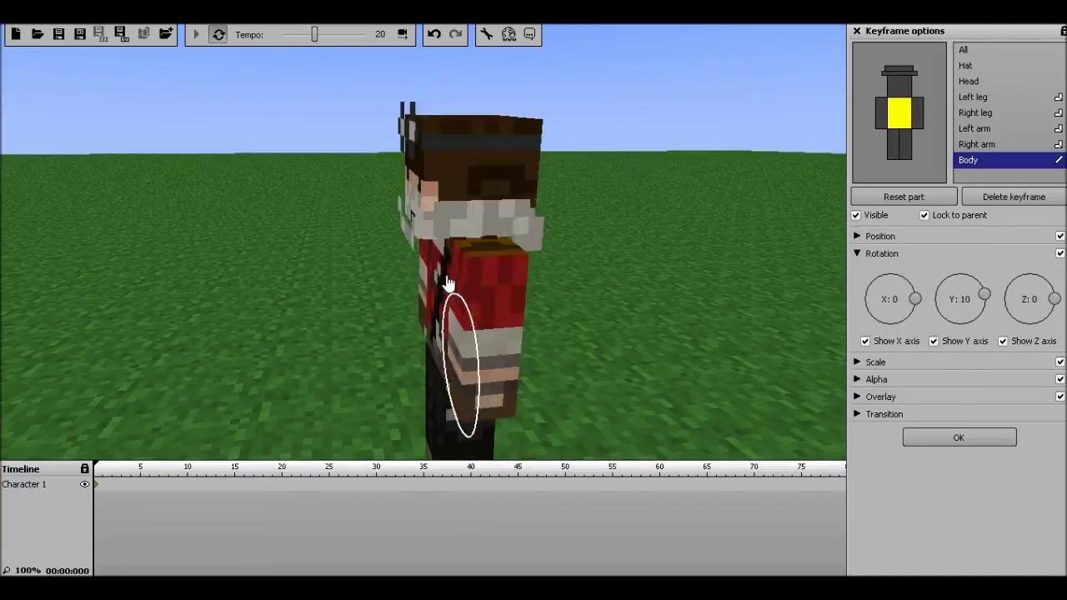
left_click_drag(425, 277, 442, 275)
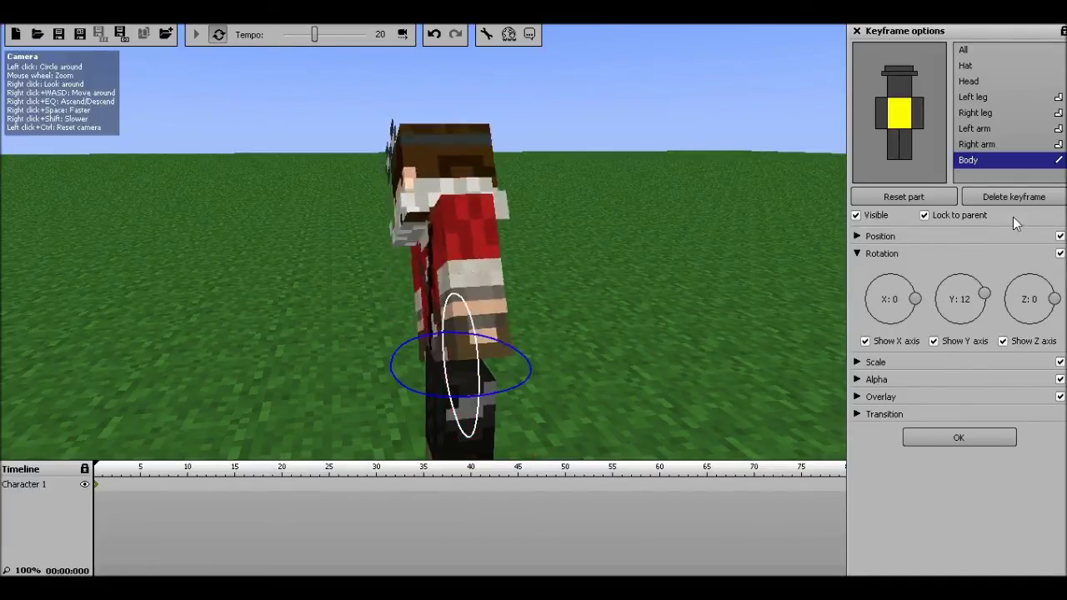
- Reset the Body part and rotate the Head about the X axis in Character 1's keyframe
left_click(916, 194)
right_click_drag(694, 278, 614, 305)
left_click(898, 94)
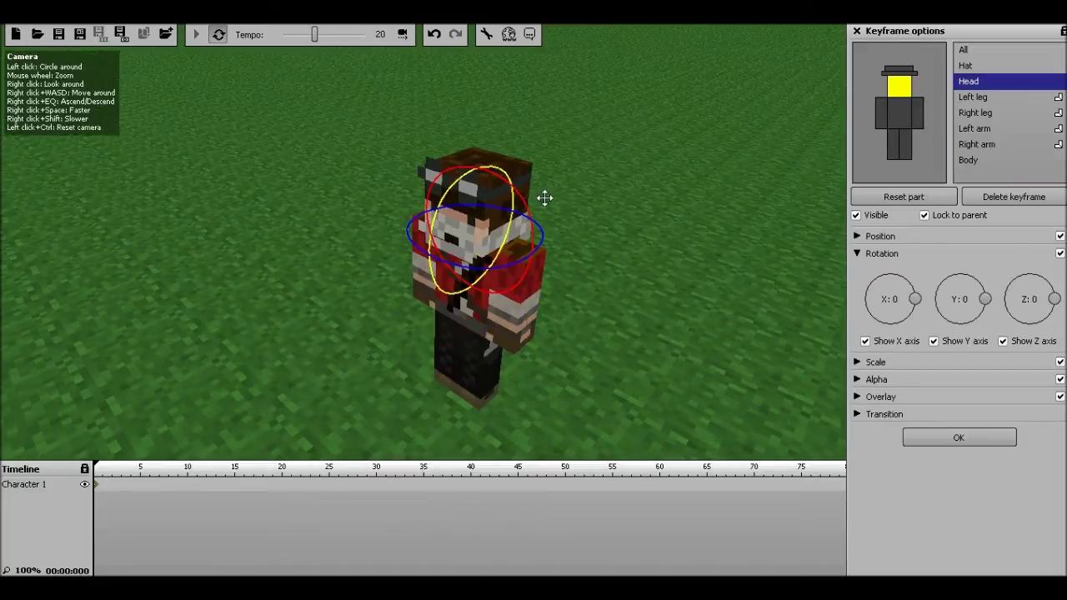
left_click_drag(510, 175, 524, 153)
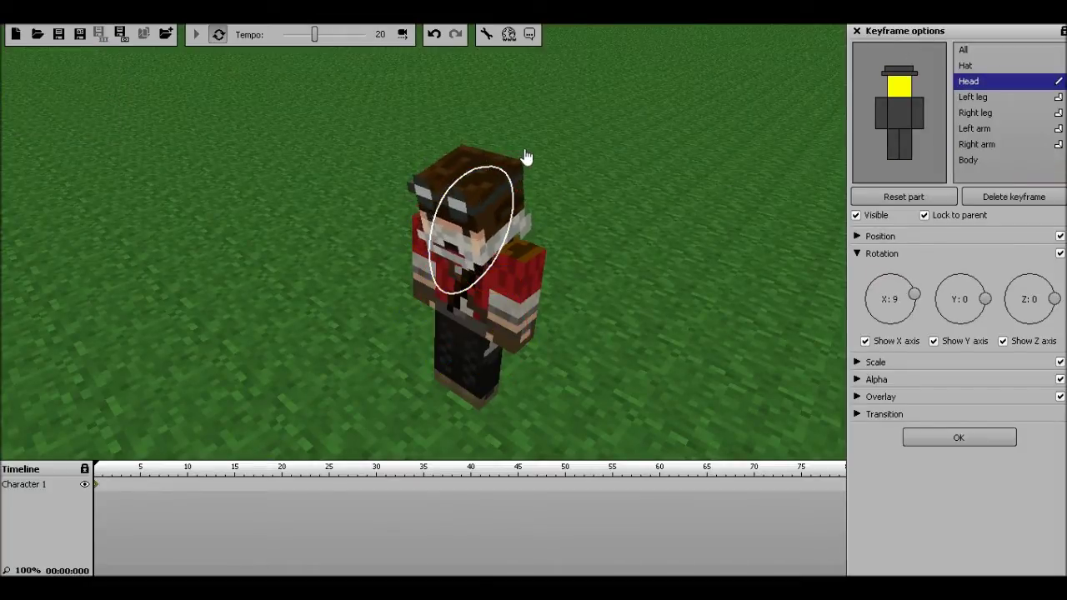
- Rotate the Left arm to X -54 and bend it 35%
left_click(922, 125)
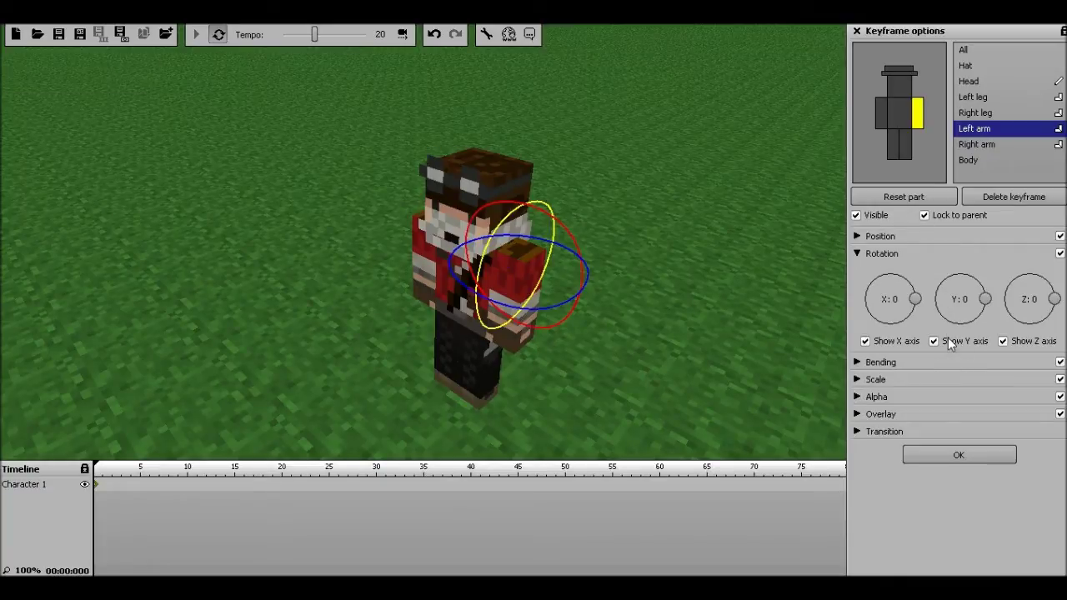
left_click_drag(545, 211, 817, 312)
left_click(857, 363)
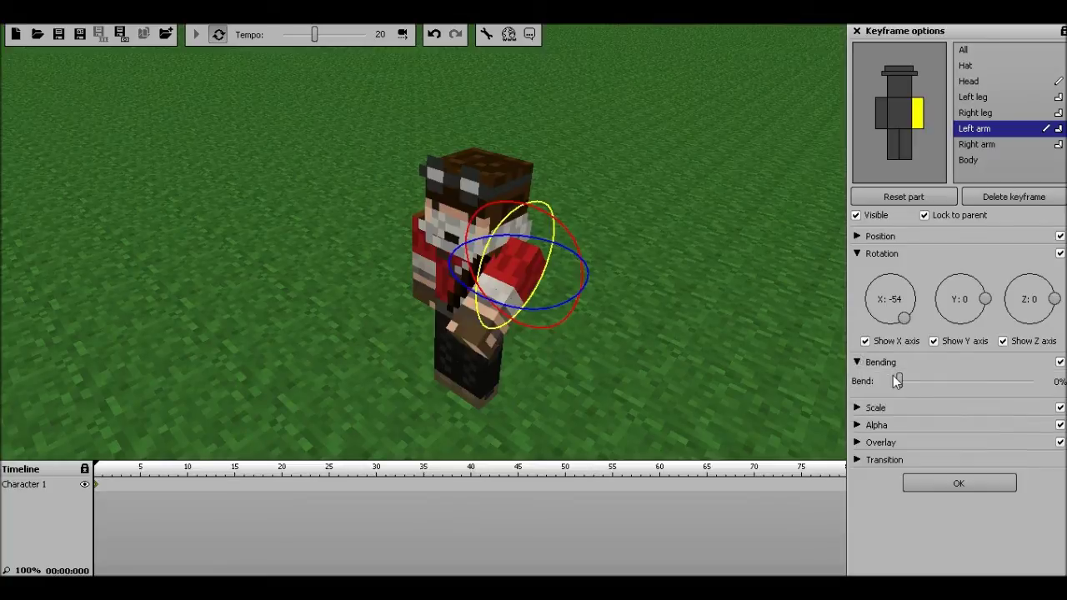
left_click_drag(946, 380, 963, 379)
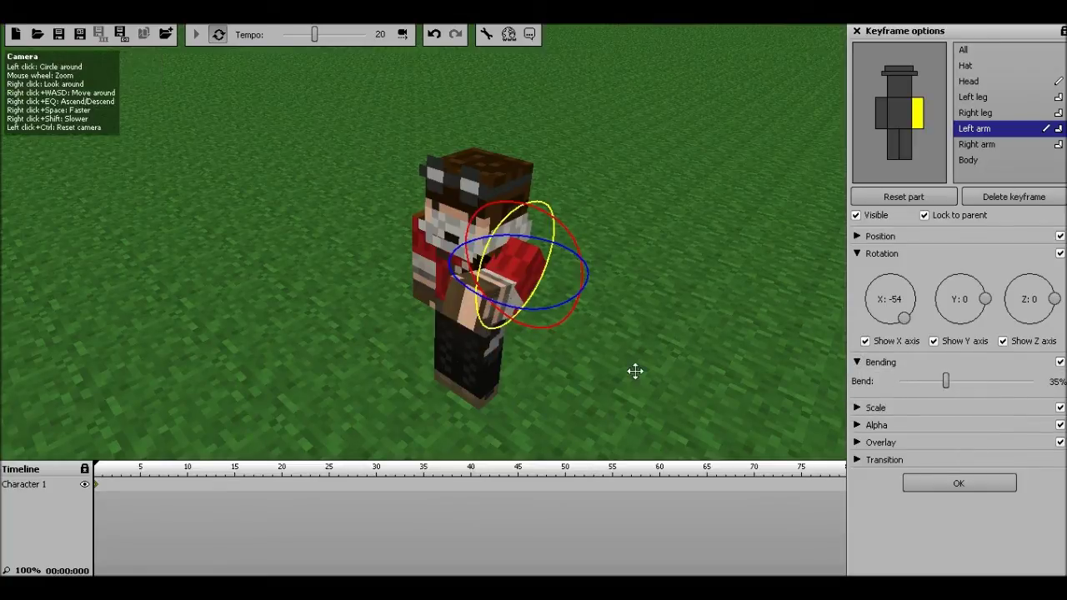
- Close the keyframe options and add an item to the animation, choosing the diamond pickaxe from the default items
right_click_drag(635, 371, 55, 91)
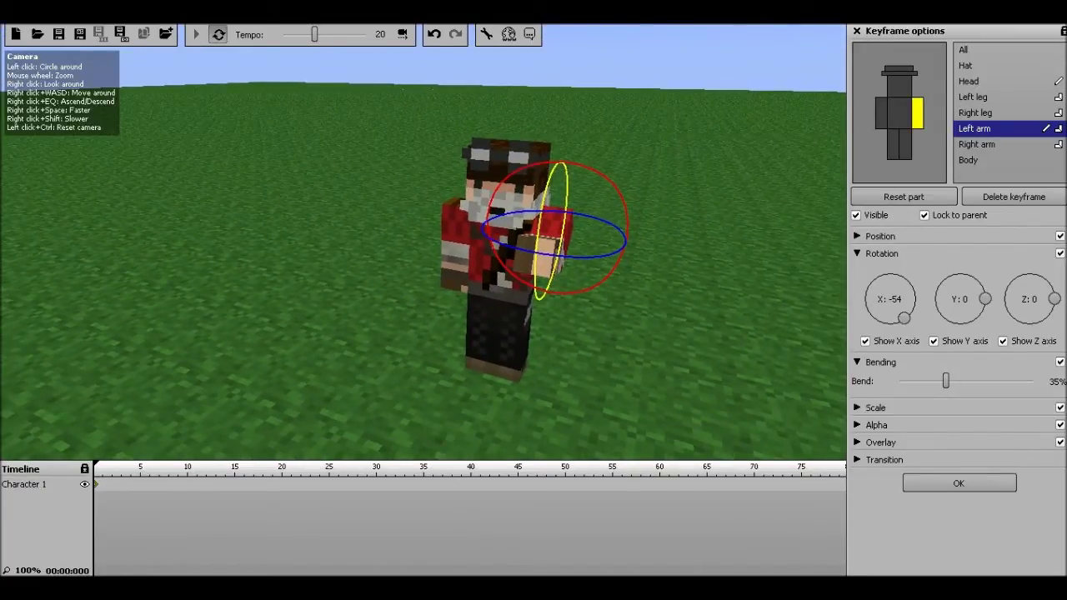
left_click_drag(91, 87, 91, 86)
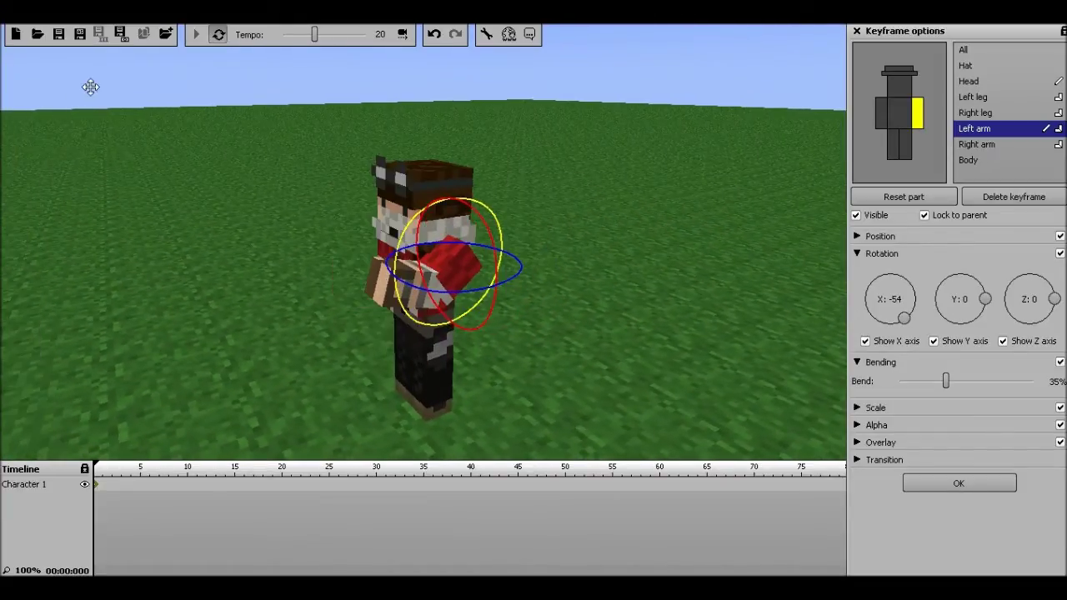
scroll(424, 255, "down", 1)
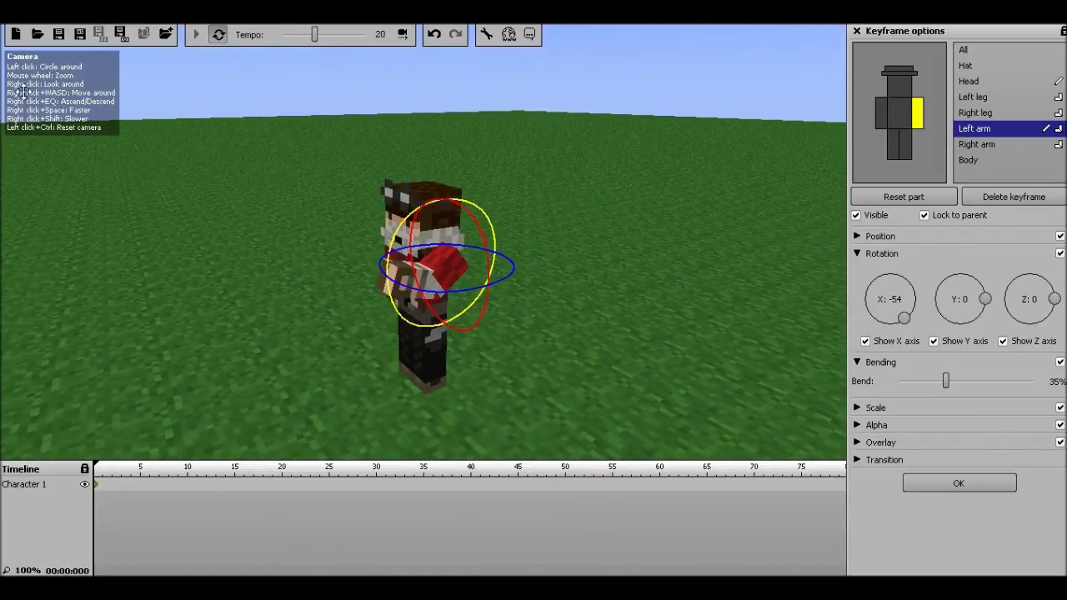
key("a")
right_click_drag(147, 177, 60, 81)
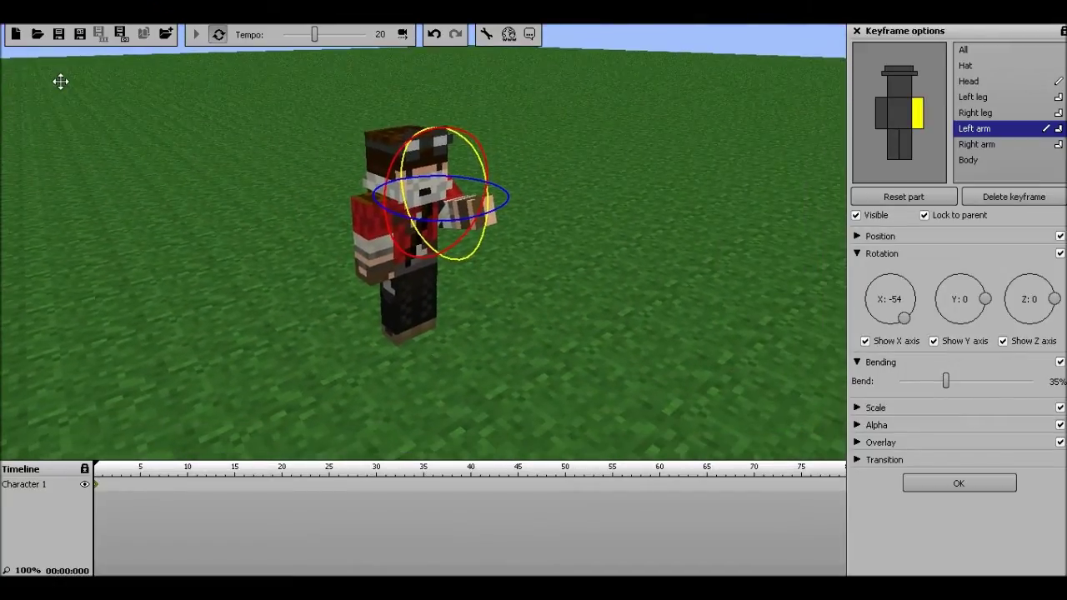
left_click(857, 31)
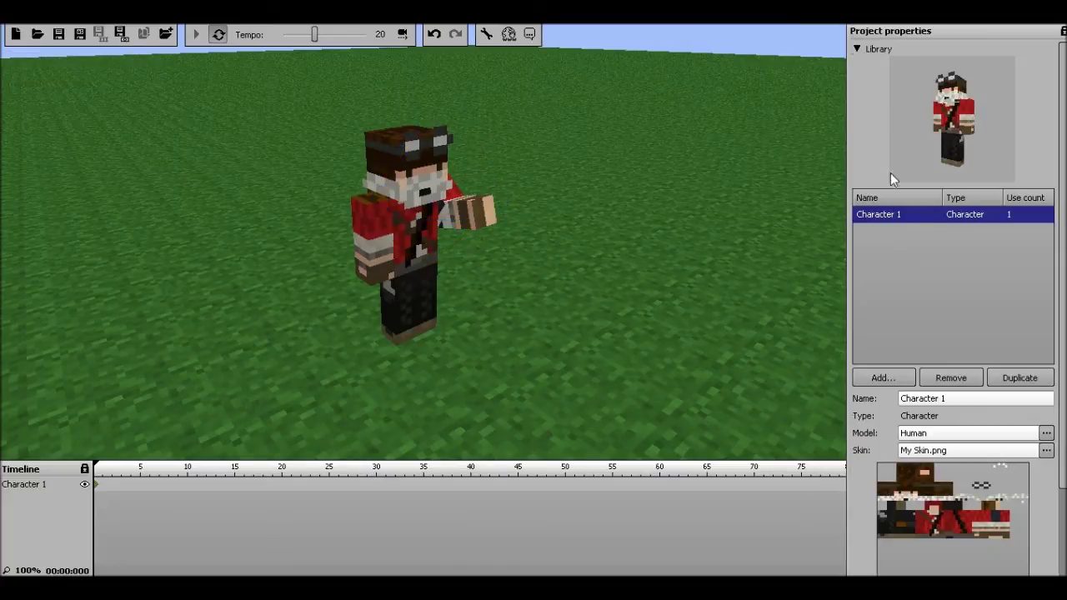
left_click(894, 385)
left_click(904, 406)
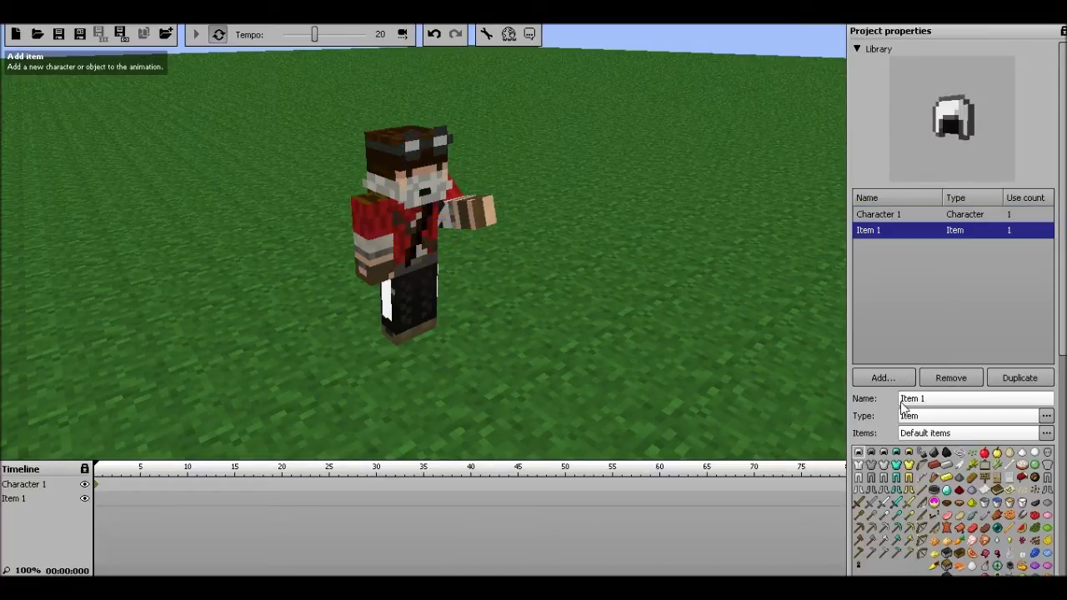
left_click(897, 526)
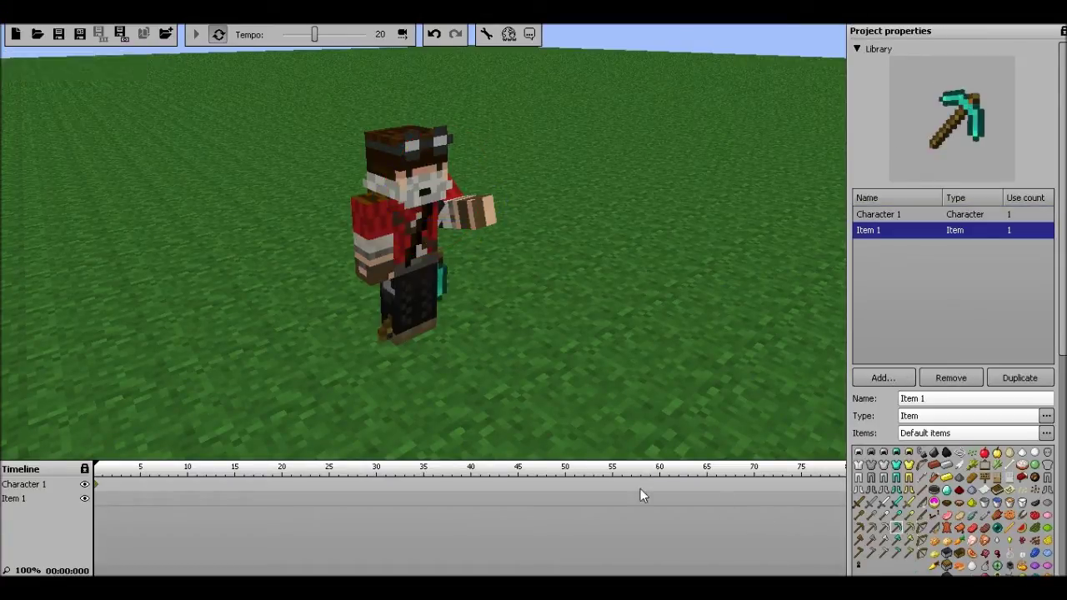
- Create a keyframe for Item 1 at the start of the timeline and move the pickaxe in front of the character
left_click(97, 497)
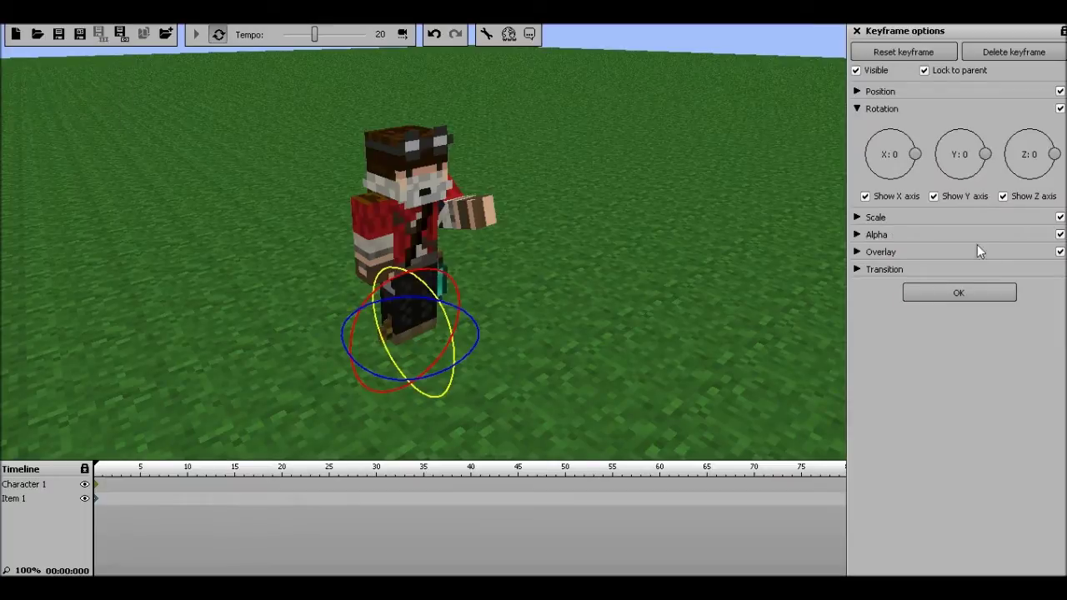
left_click(857, 91)
mouse_move(473, 386)
left_mouse_down()
mouse_move(578, 426)
mouse_move(562, 414)
mouse_move(542, 350)
mouse_move(558, 303)
left_mouse_up()
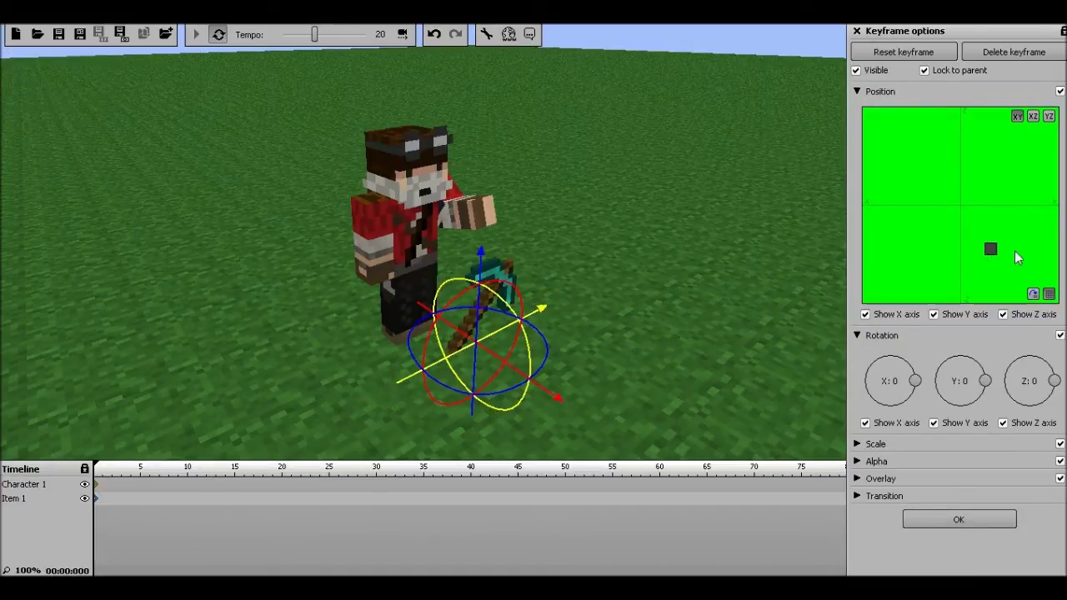
mouse_move(1013, 251)
left_mouse_down()
mouse_move(1036, 227)
mouse_move(1030, 258)
mouse_move(1008, 269)
mouse_move(1000, 254)
left_mouse_up()
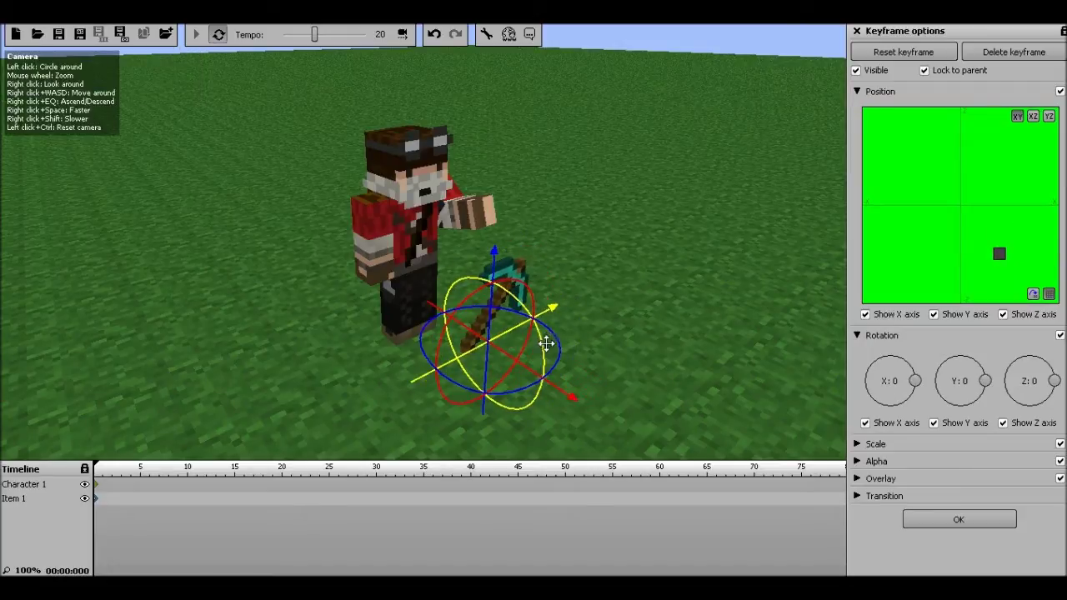
- Rotate the pickaxe to X 1, Y 17 and Z -89
left_click_drag(554, 338, 495, 421)
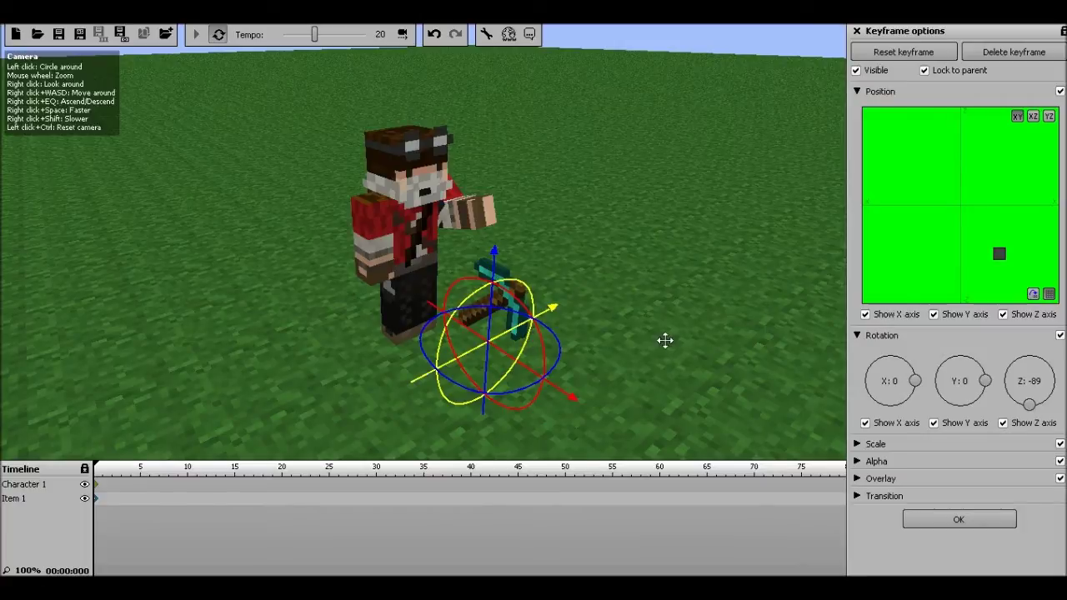
mouse_move(664, 340)
left_mouse_down()
mouse_move(691, 330)
mouse_move(675, 346)
left_mouse_up()
right_click_drag(675, 346, 672, 341)
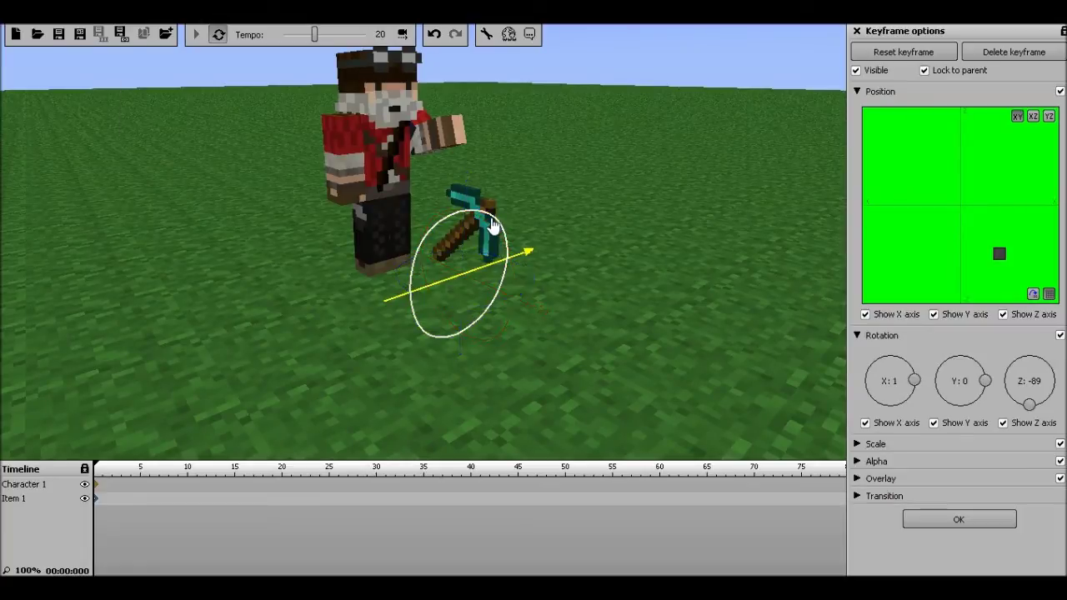
left_click_drag(495, 219, 470, 225)
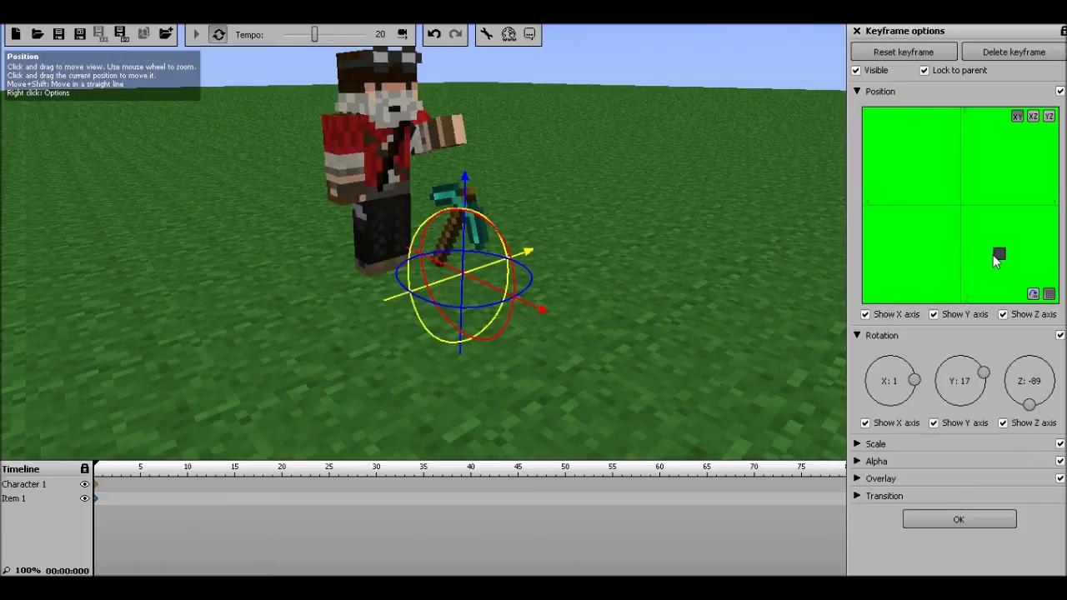
- Raise and shift the pickaxe so that its handle sits in the character's bent left hand
mouse_move(999, 254)
left_mouse_down()
mouse_move(997, 240)
mouse_move(969, 234)
left_mouse_up()
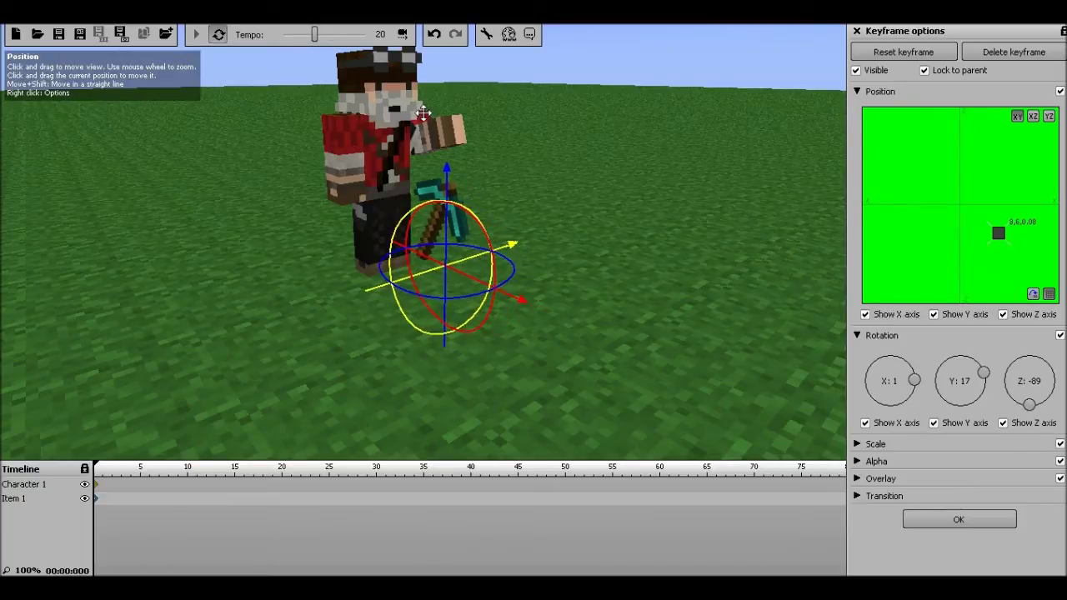
left_click_drag(419, 195, 421, 91)
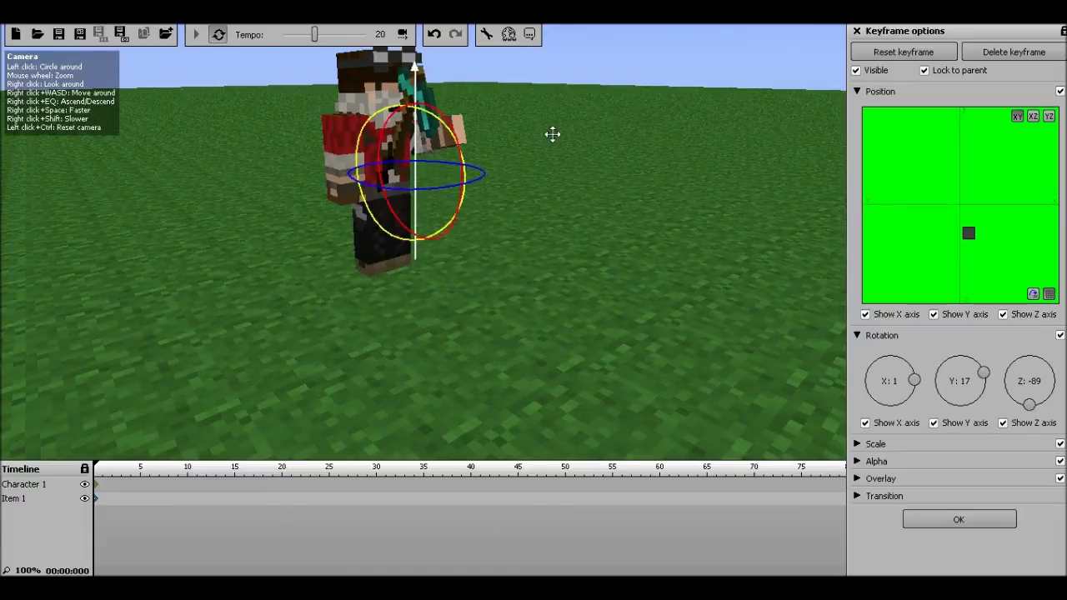
right_click_drag(421, 93, 250, 75)
key("d")
left_click_drag(250, 87, 153, 90)
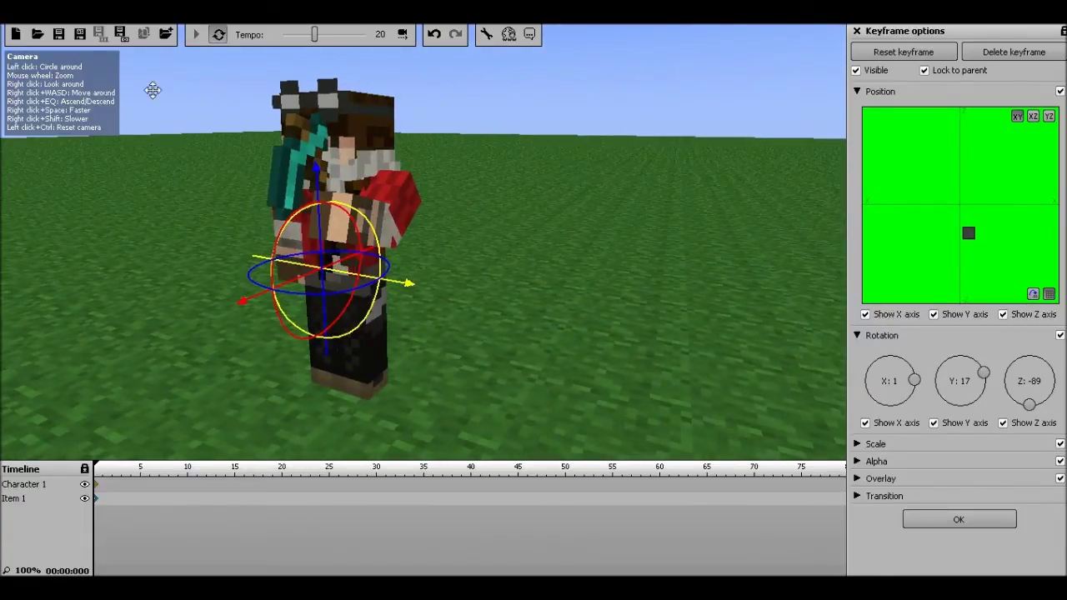
mouse_move(245, 295)
left_mouse_down()
mouse_move(186, 305)
mouse_move(231, 279)
mouse_move(286, 165)
left_mouse_up()
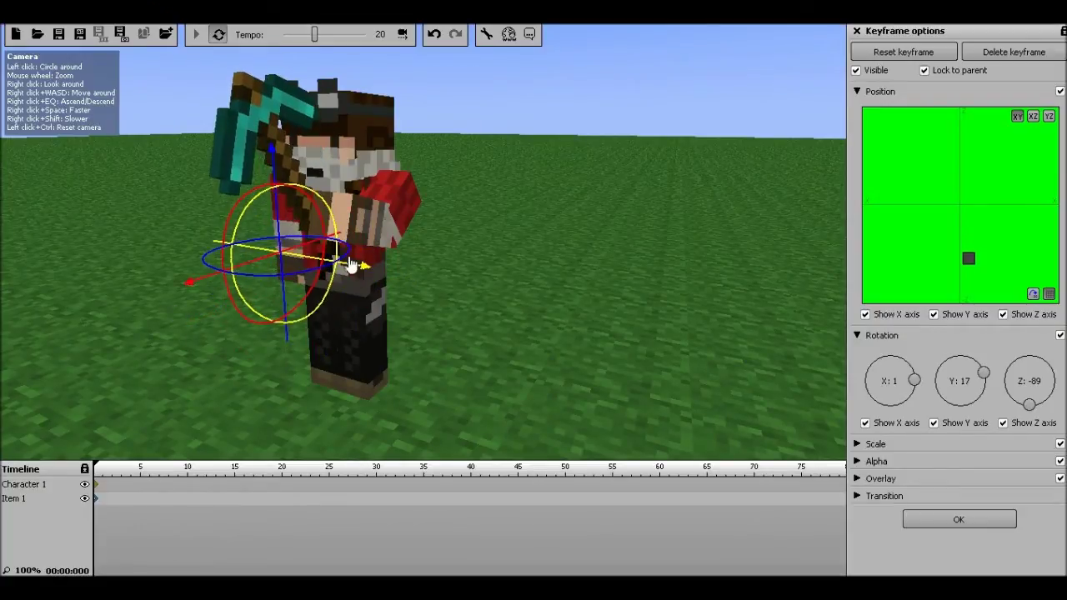
left_click_drag(353, 268, 429, 302)
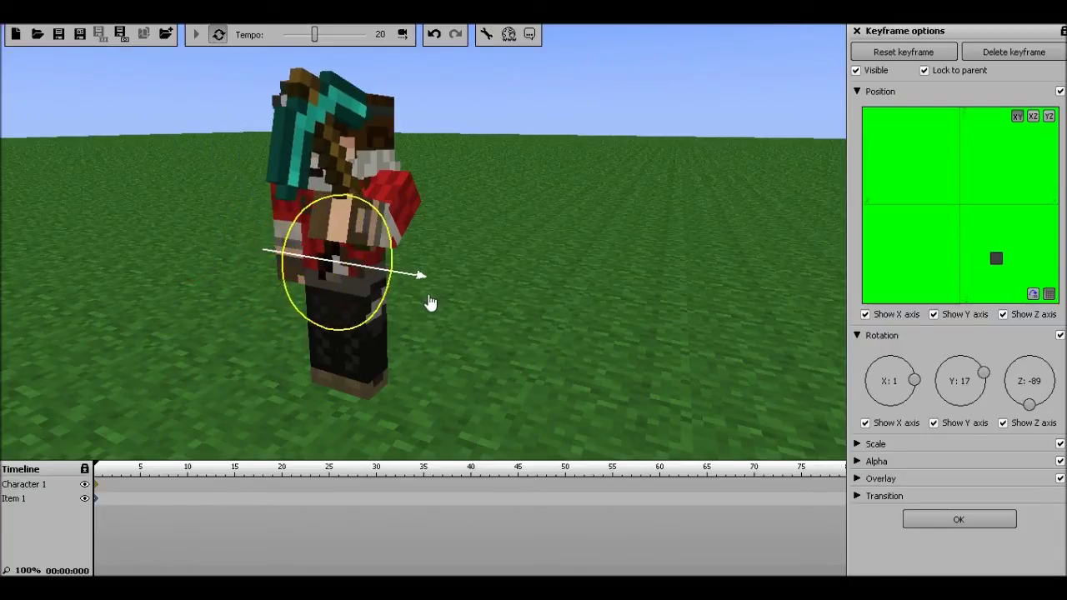
left_click_drag(340, 306, 340, 329)
left_click_drag(500, 333, 14, 92)
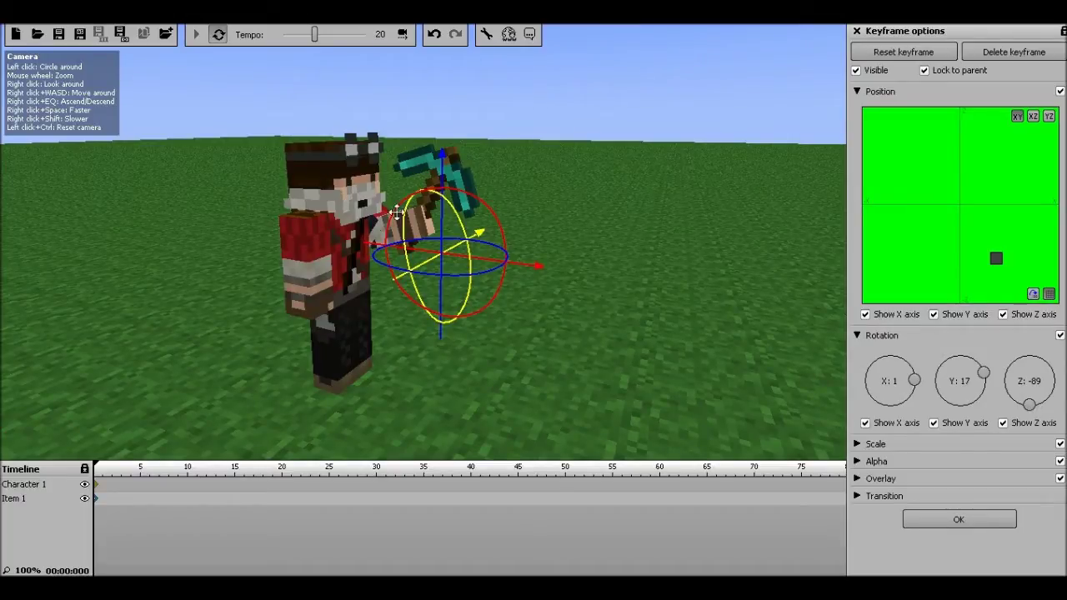
left_click_drag(579, 201, 650, 210)
right_click_drag(650, 210, 133, 109)
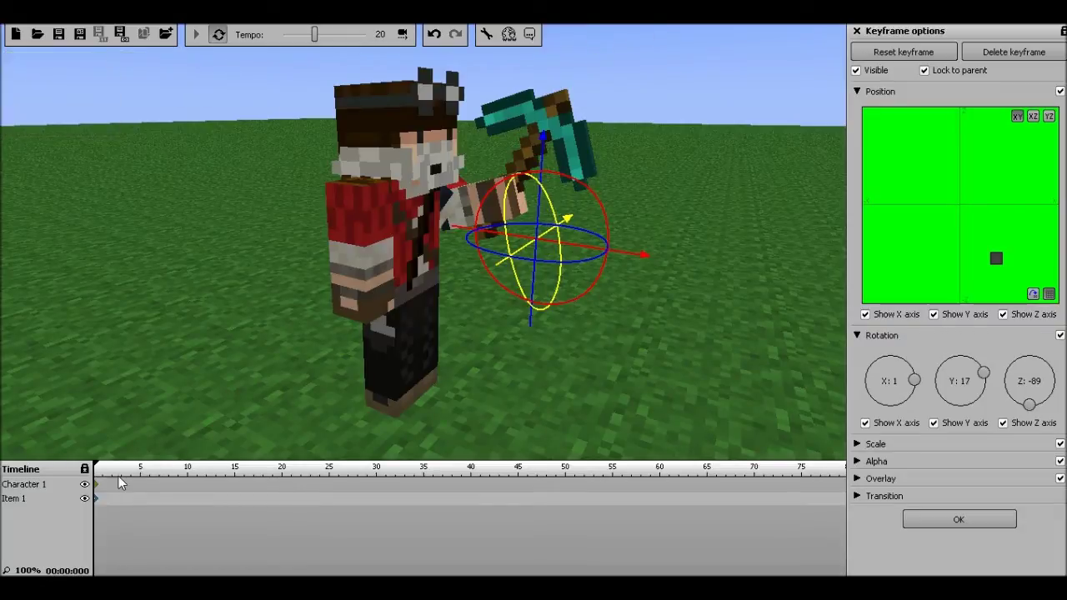
- Select the Right arm in Character 1's first keyframe, and add a second keyframe for the character at frame 5
left_click(97, 488)
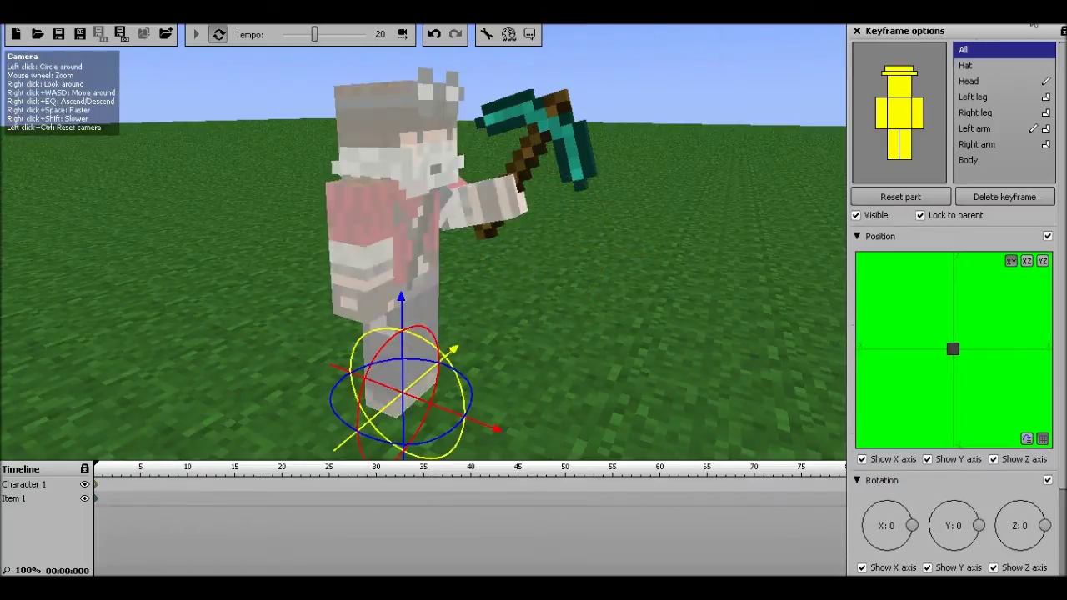
left_click(888, 119)
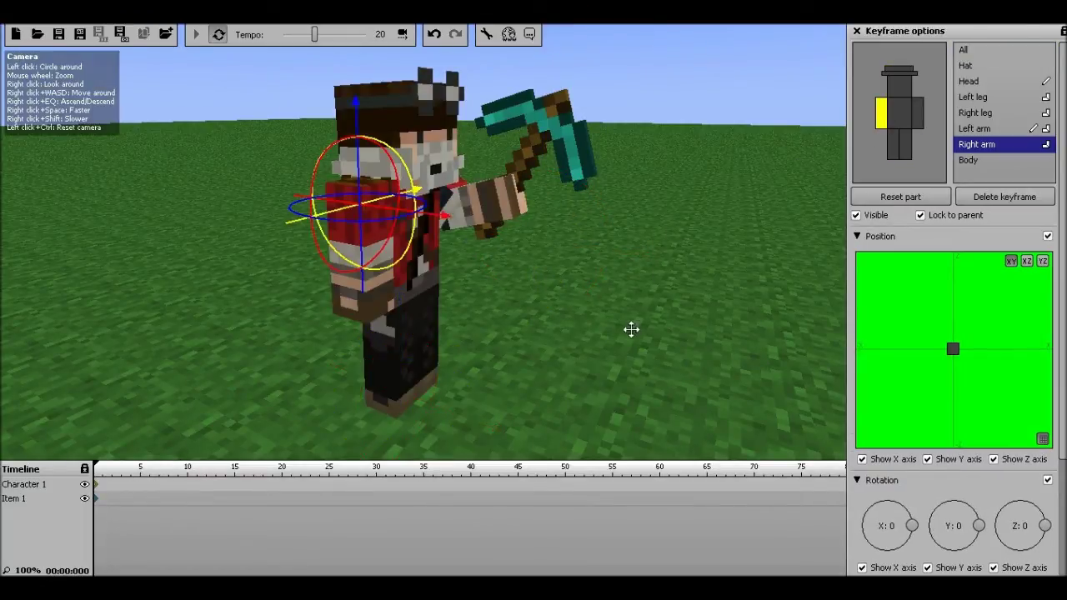
mouse_move(426, 431)
right_mouse_down()
mouse_move(415, 416)
mouse_move(346, 409)
mouse_move(480, 390)
mouse_move(459, 433)
mouse_move(357, 431)
mouse_move(354, 416)
mouse_move(415, 439)
right_mouse_up()
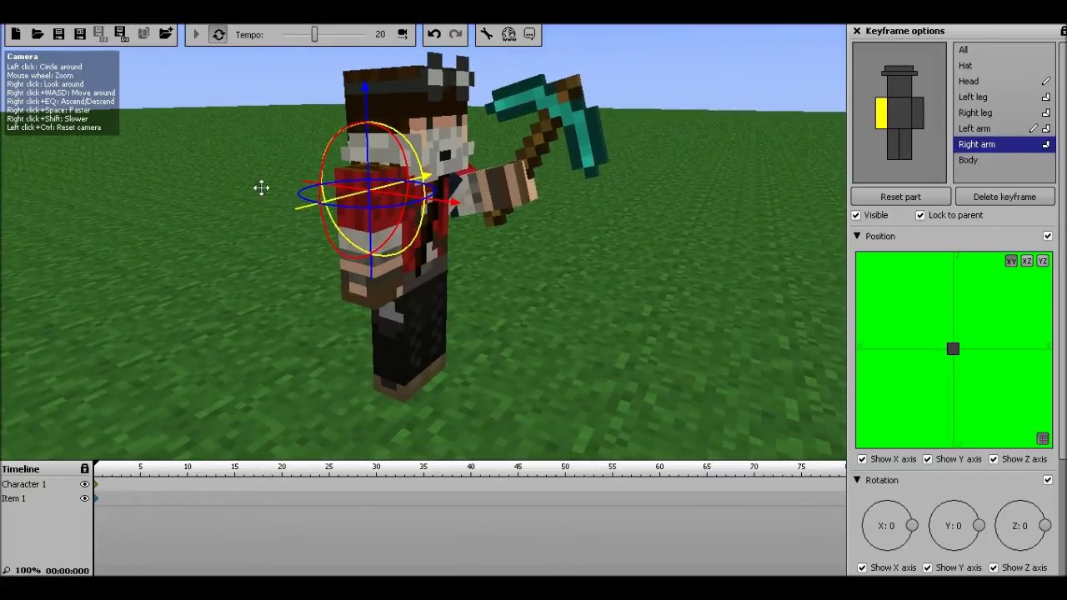
right_click_drag(62, 86, 55, 62)
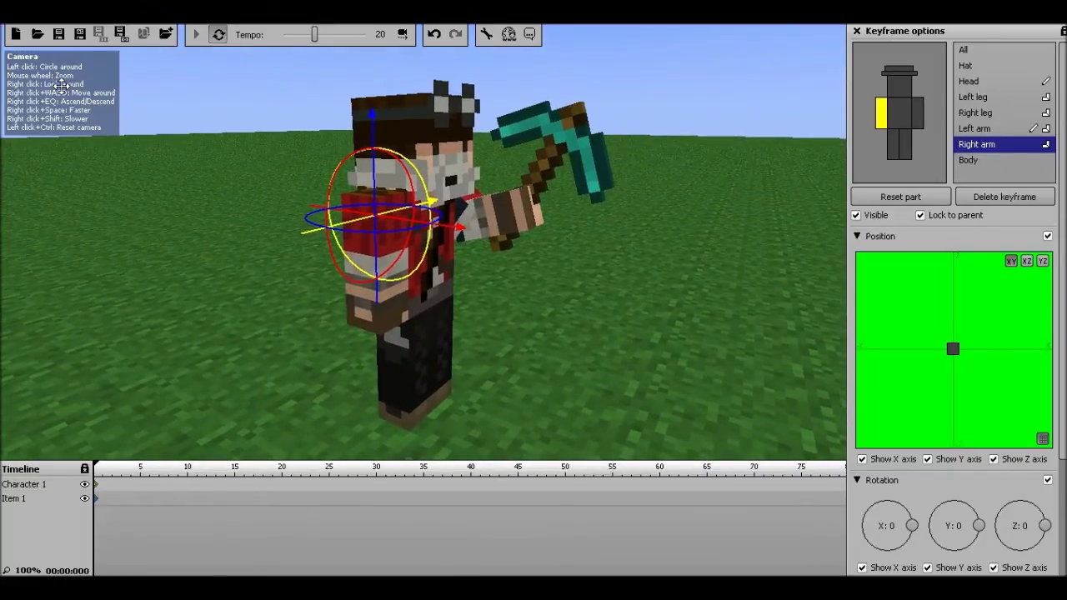
left_click(140, 486)
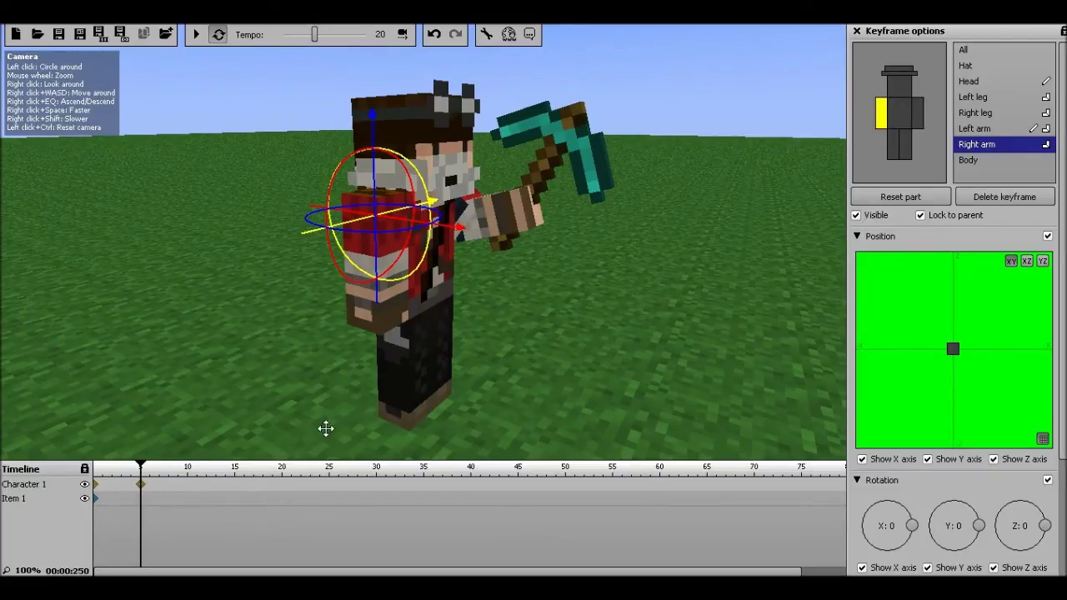
left_click(96, 485)
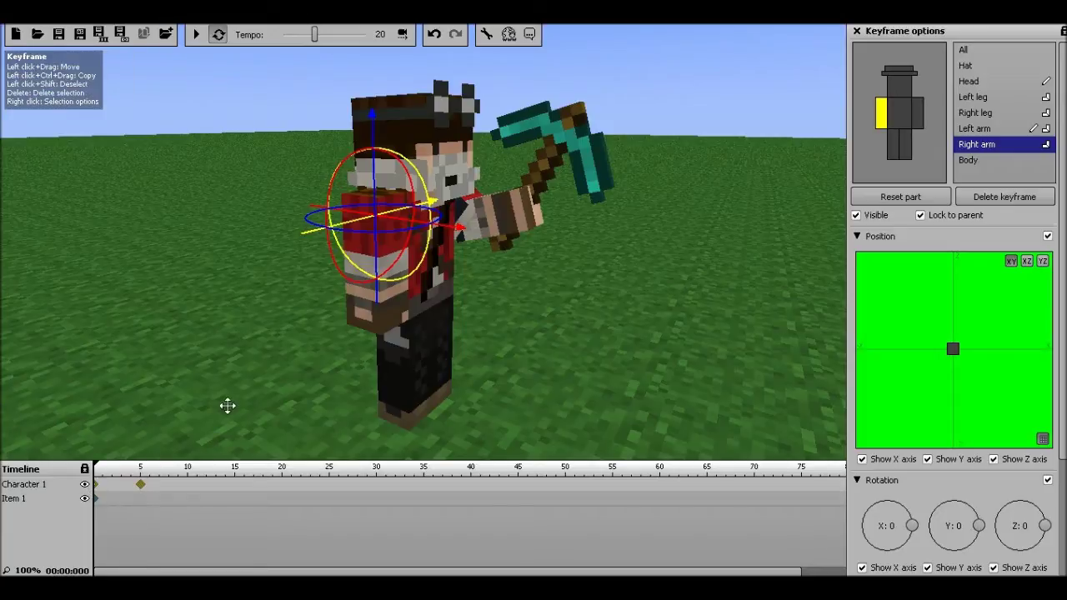
left_click(140, 485)
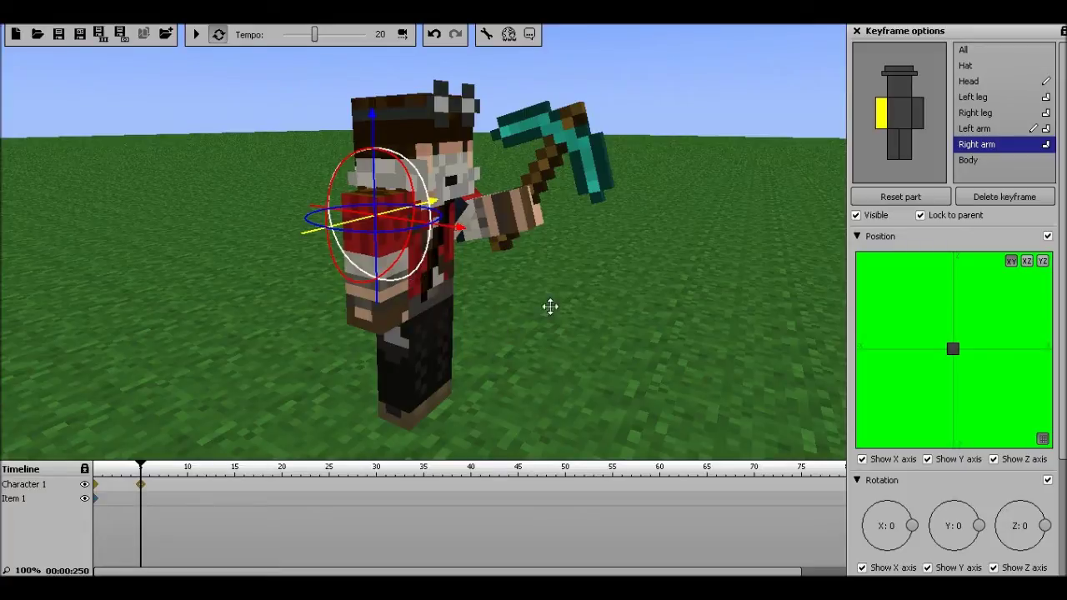
- Rotate the right arm to X -35 and set its bend to 21% in the character's frame 5 keyframe
right_click_drag(550, 307, 530, 306)
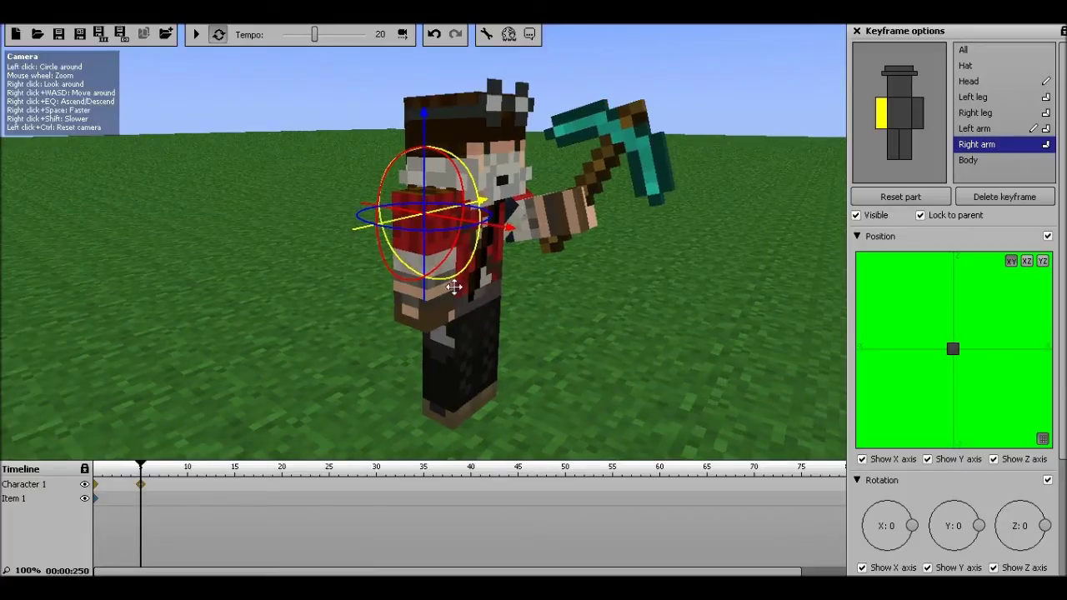
left_click_drag(450, 285, 480, 261)
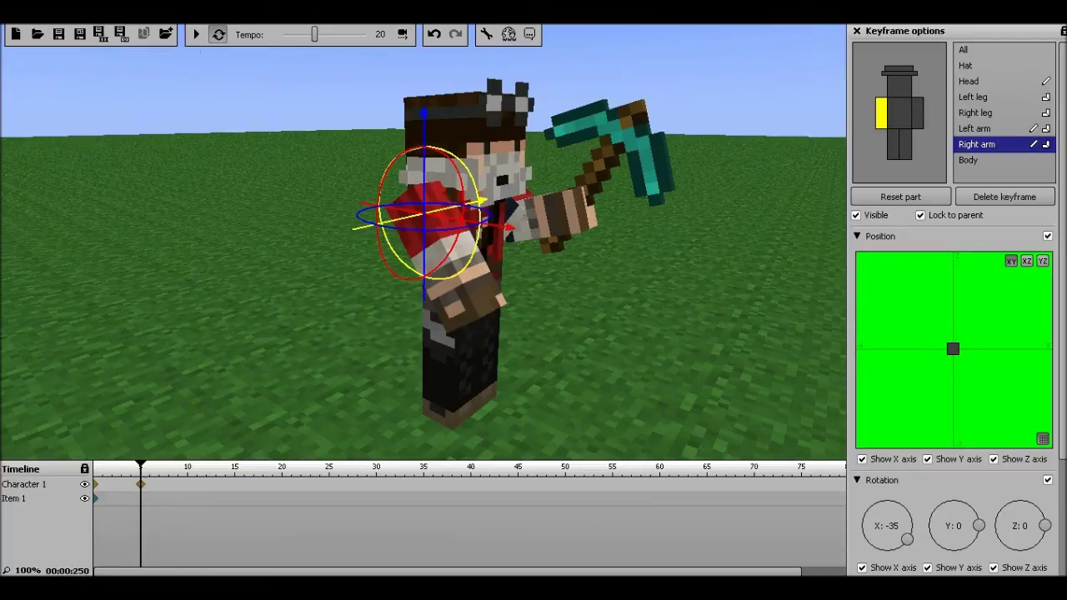
scroll(902, 500, "down", 3)
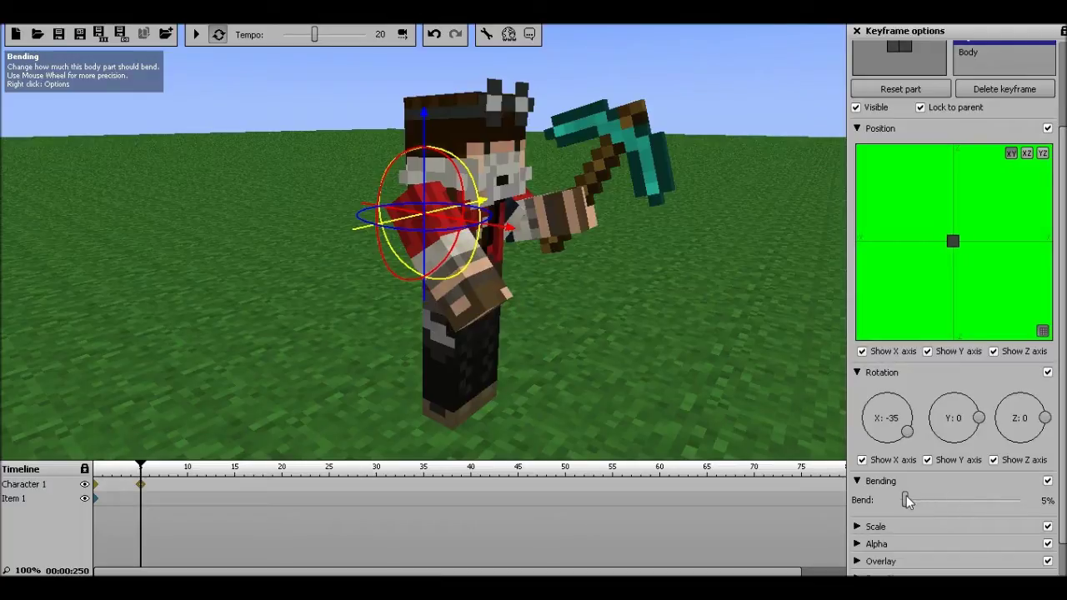
left_click_drag(916, 500, 940, 499)
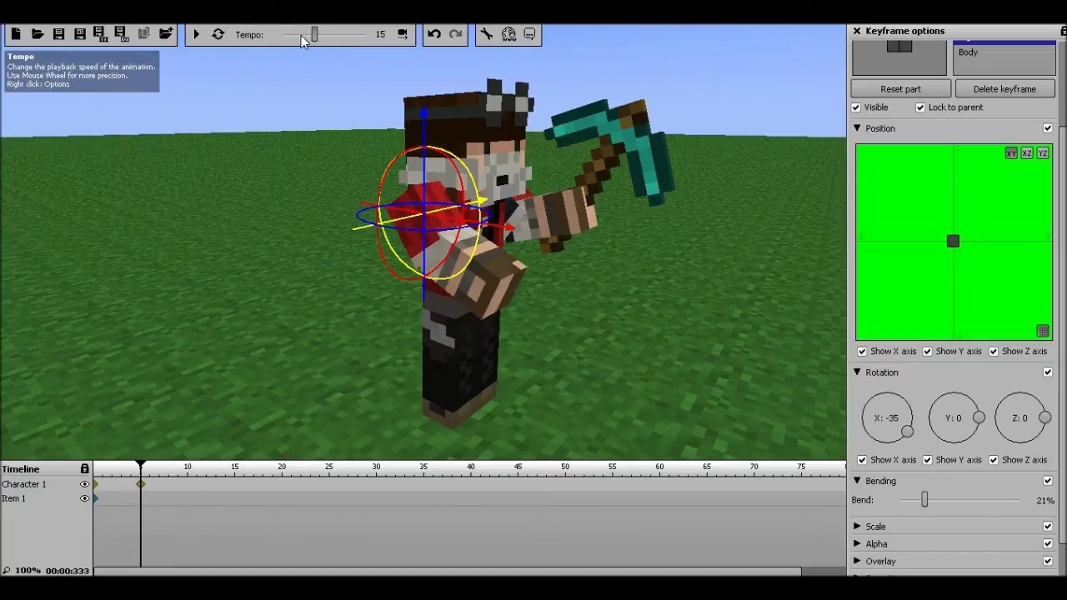
- Test playback at tempo 1, set the tempo to 15 and turn on looping while previewing the arm movement
left_click_drag(301, 38, 281, 37)
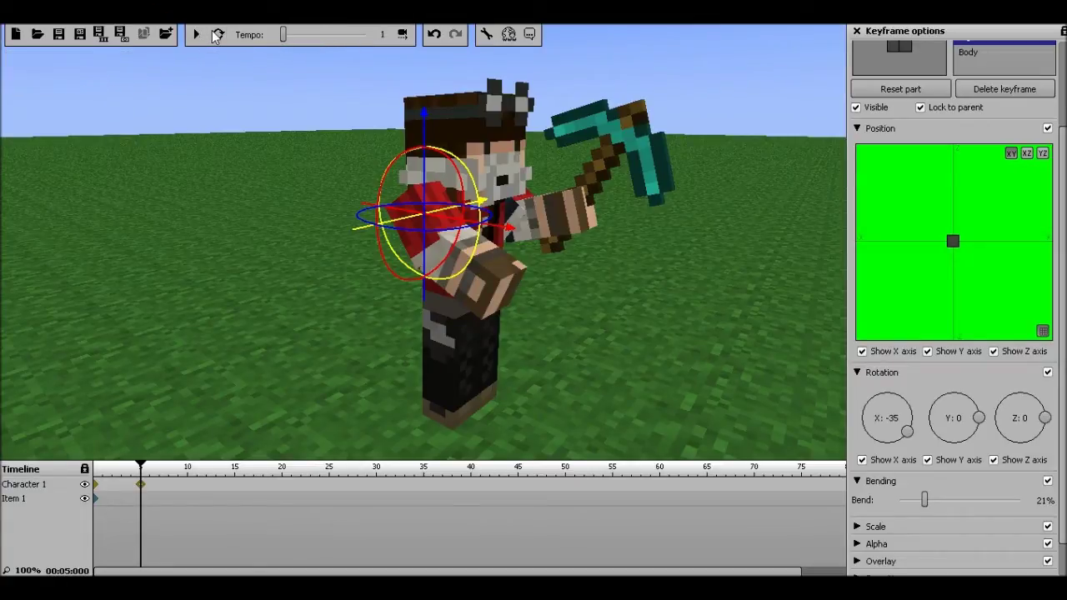
left_click(197, 36)
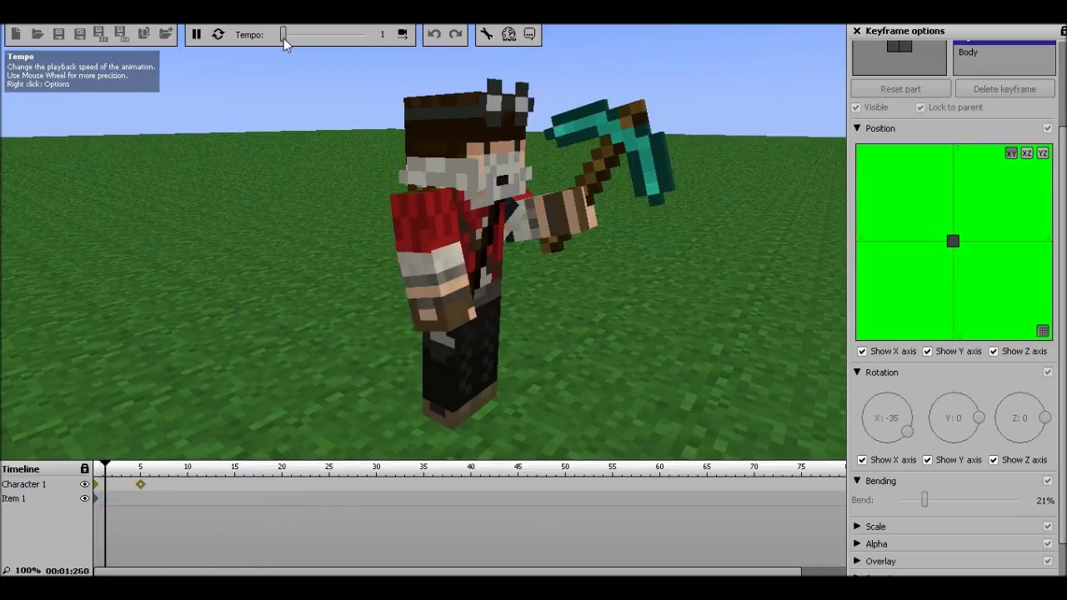
left_click_drag(283, 38, 309, 39)
scroll(309, 39, "up", 1)
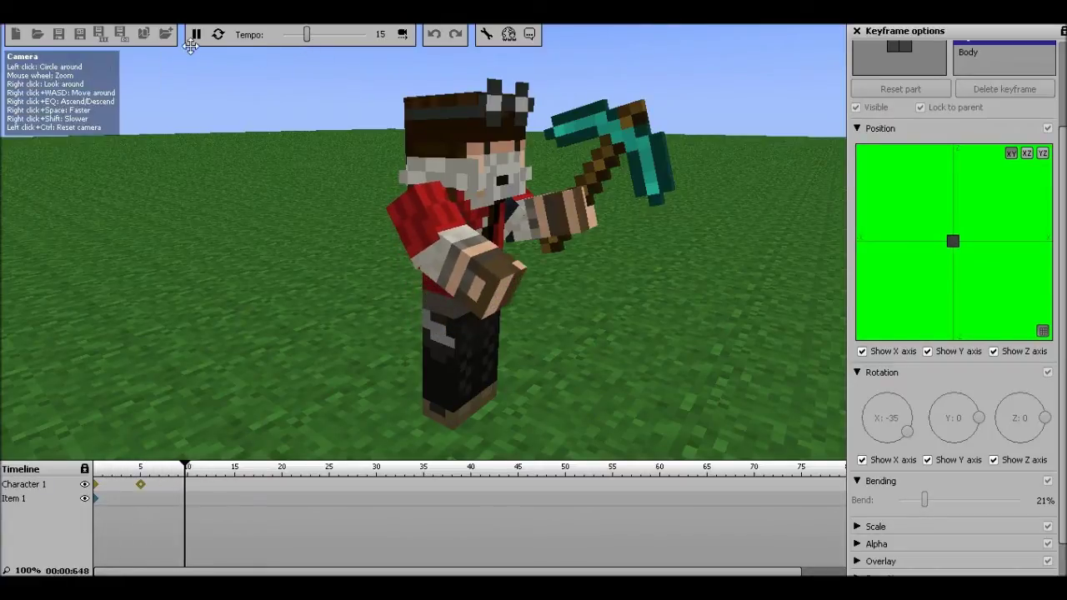
left_click(219, 36)
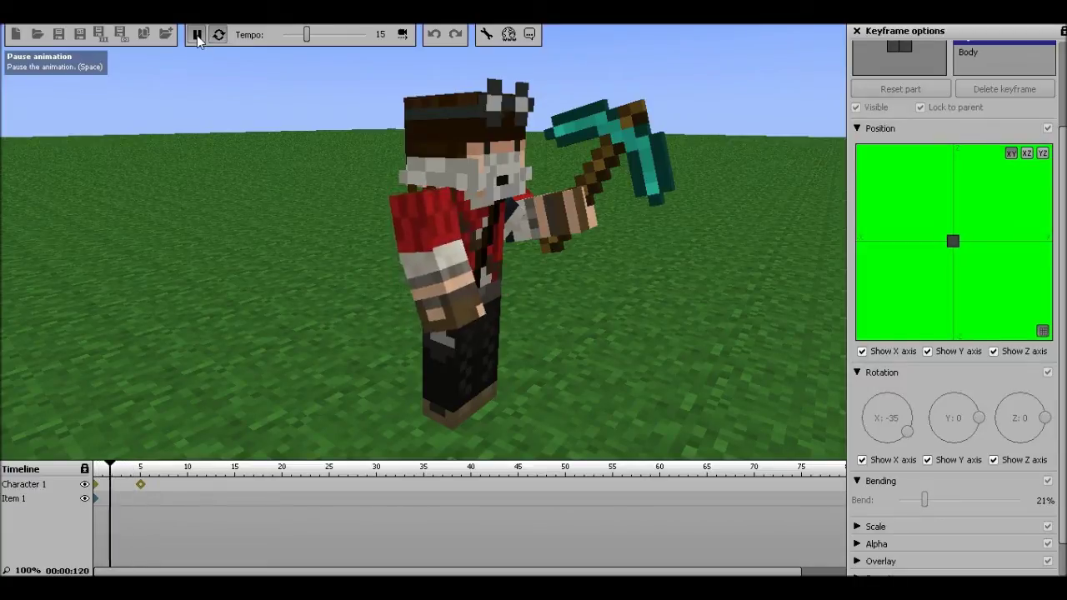
left_click(197, 36)
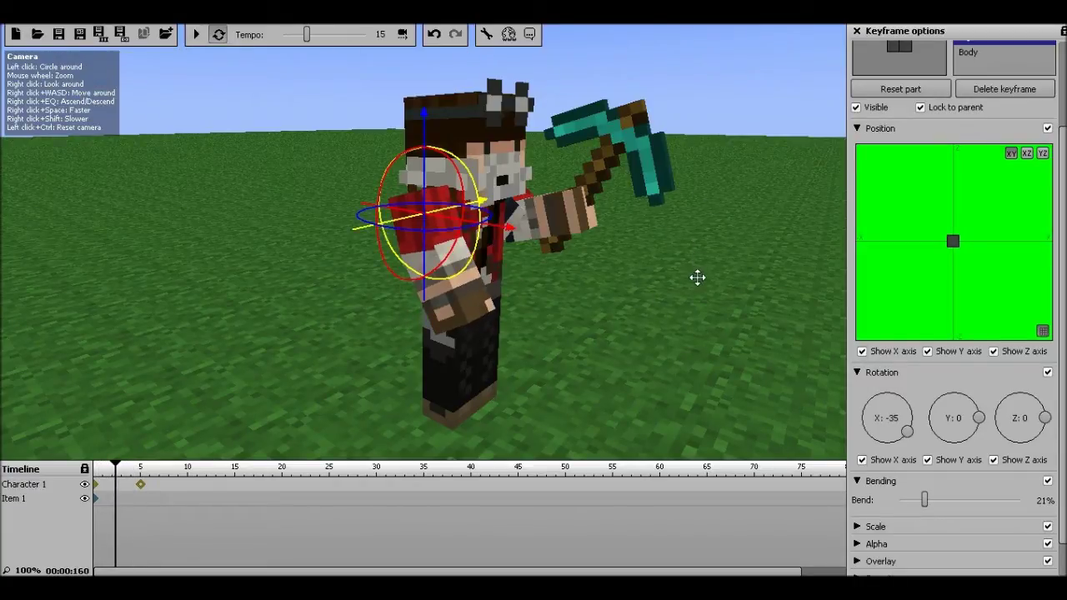
- Add a Character 1 keyframe at frame 10 and tilt the head down to X rotation 28
left_click(190, 490)
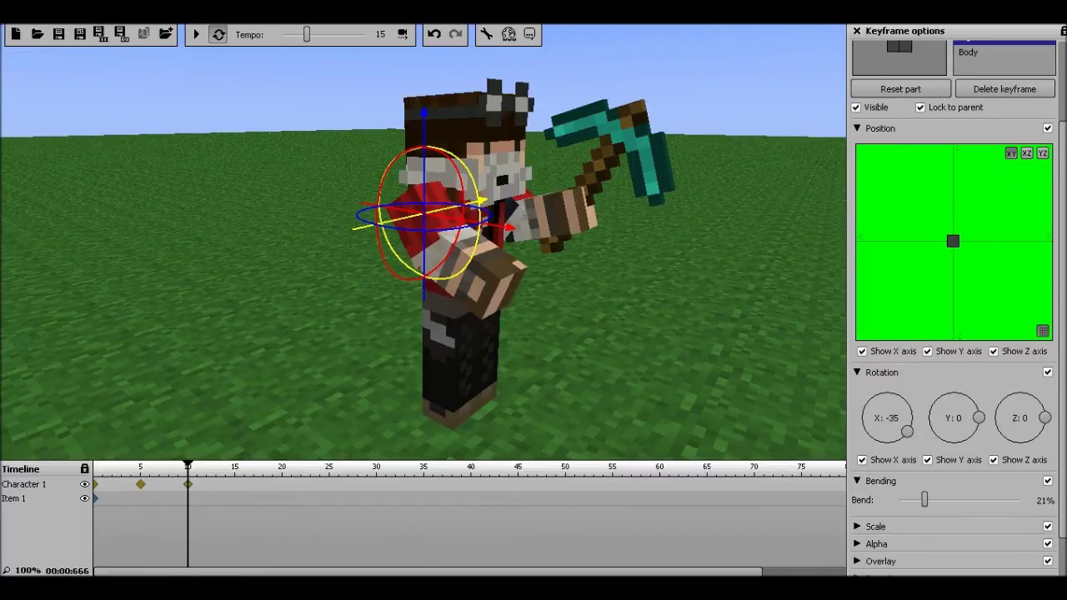
scroll(912, 97, "up", 3)
left_click(903, 94)
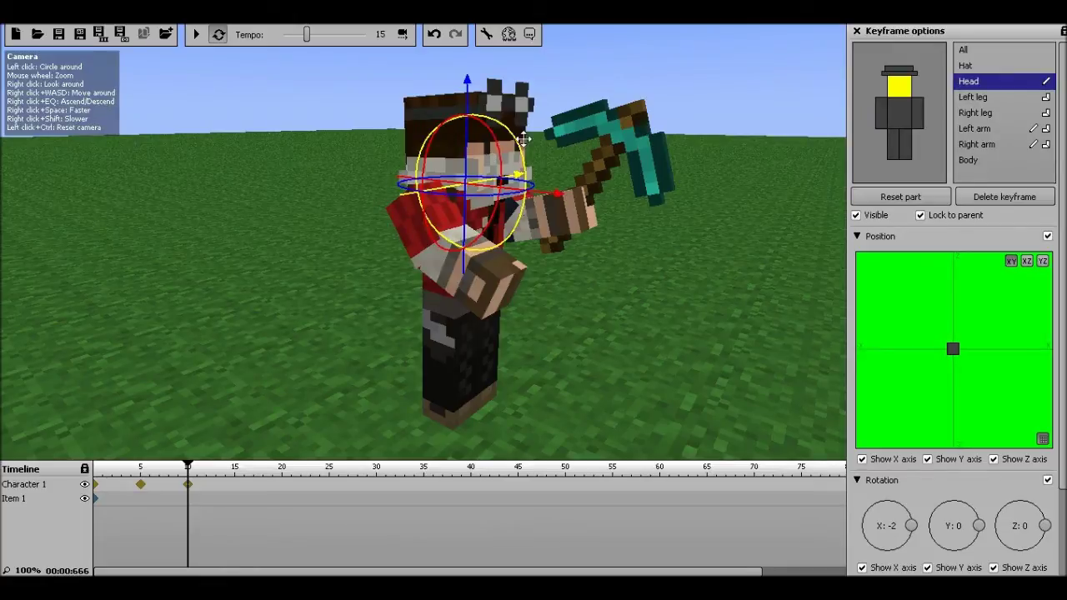
left_click_drag(513, 140, 536, 176)
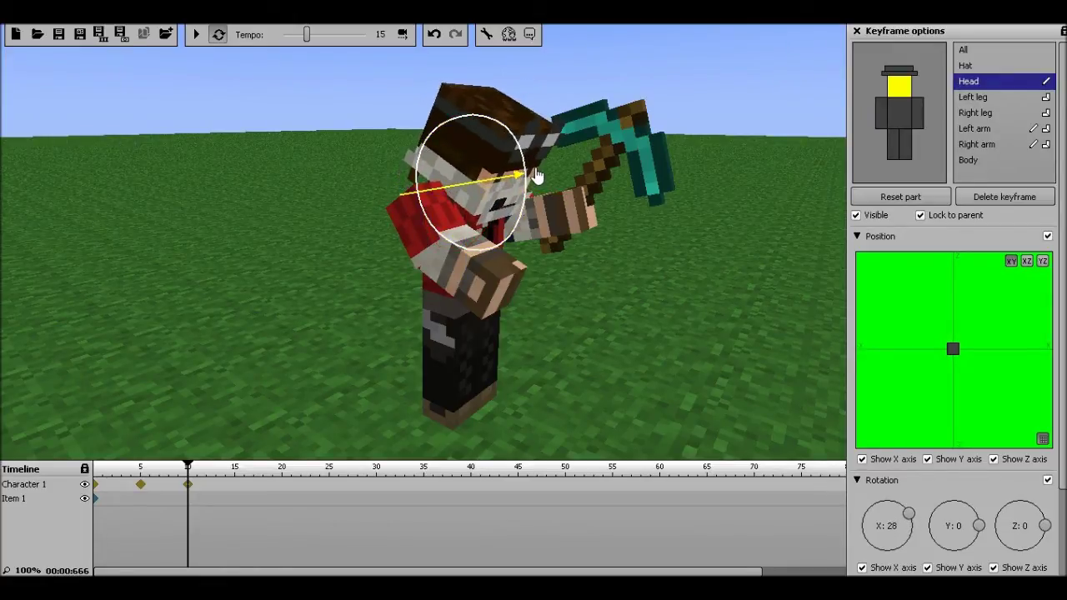
- Add a Character 1 keyframe at frame 15 and tilt the head back up to X rotation -8
left_click(235, 487)
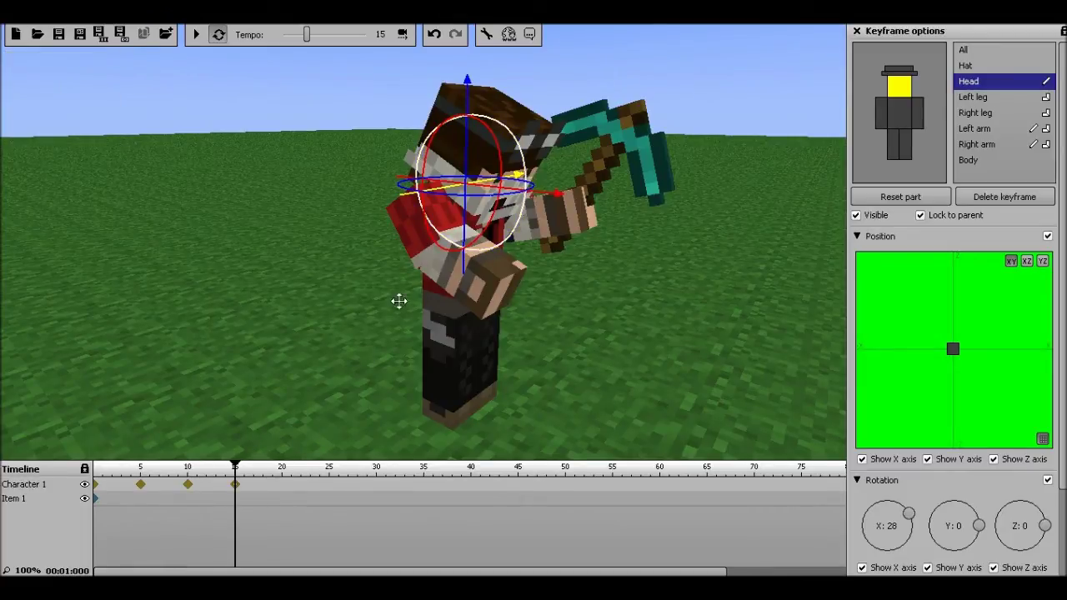
left_click(188, 486)
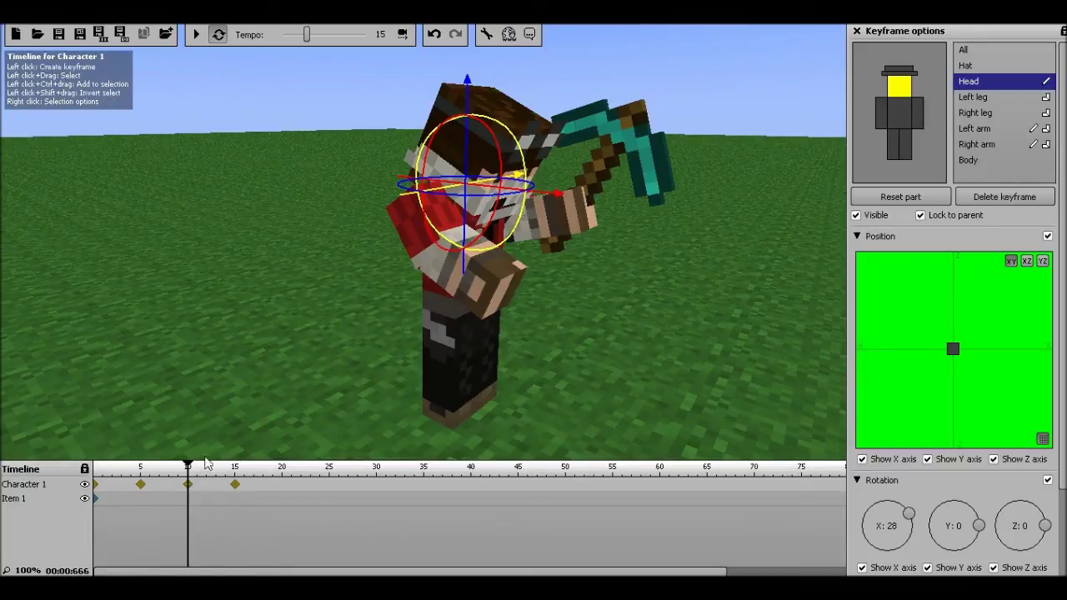
left_click(141, 486)
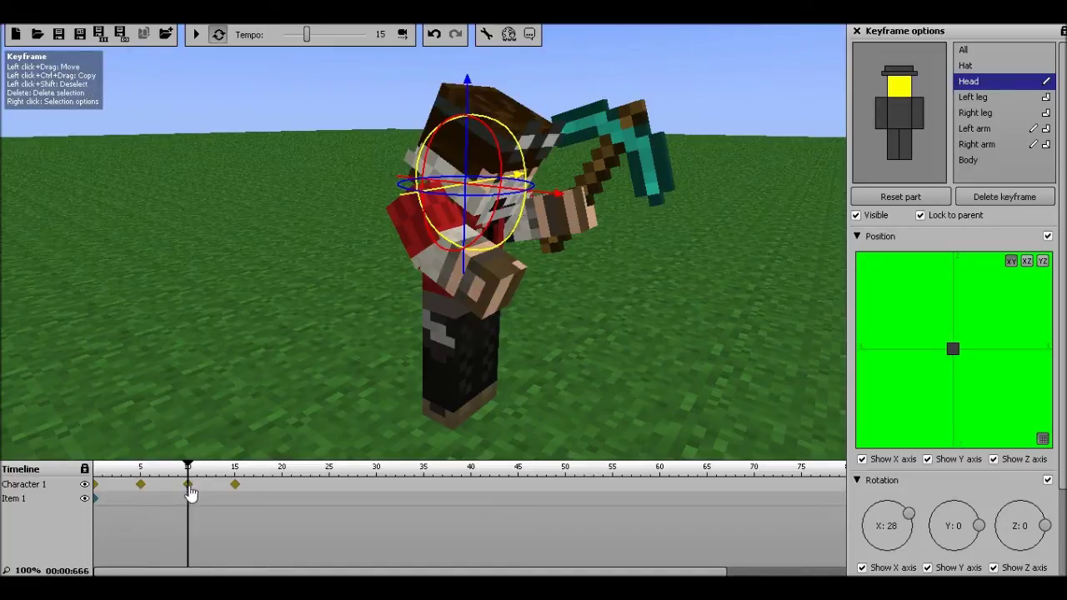
left_click(237, 487)
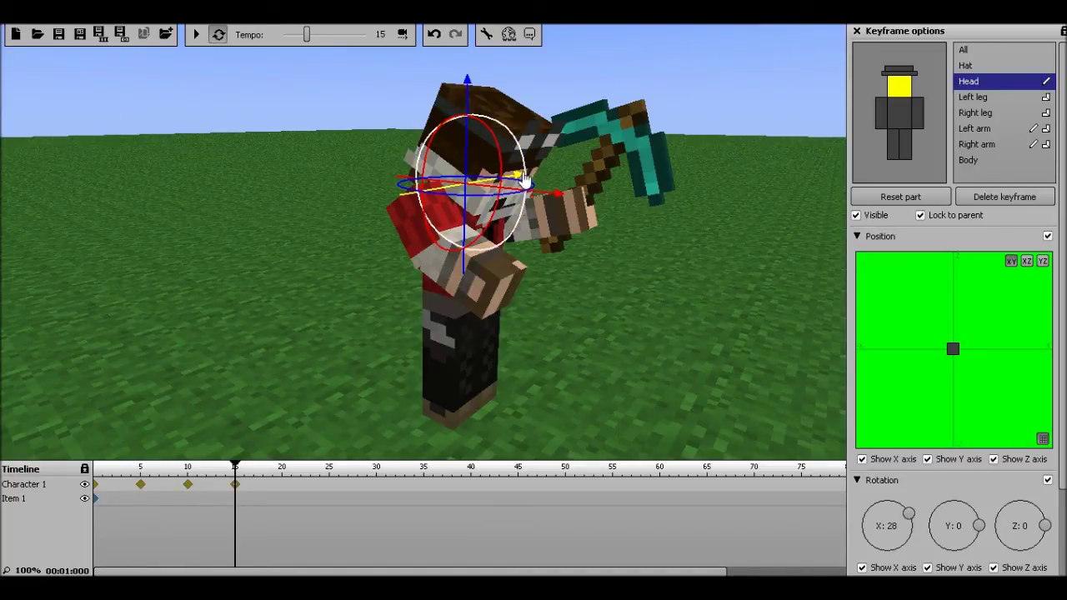
left_click_drag(527, 179, 507, 135)
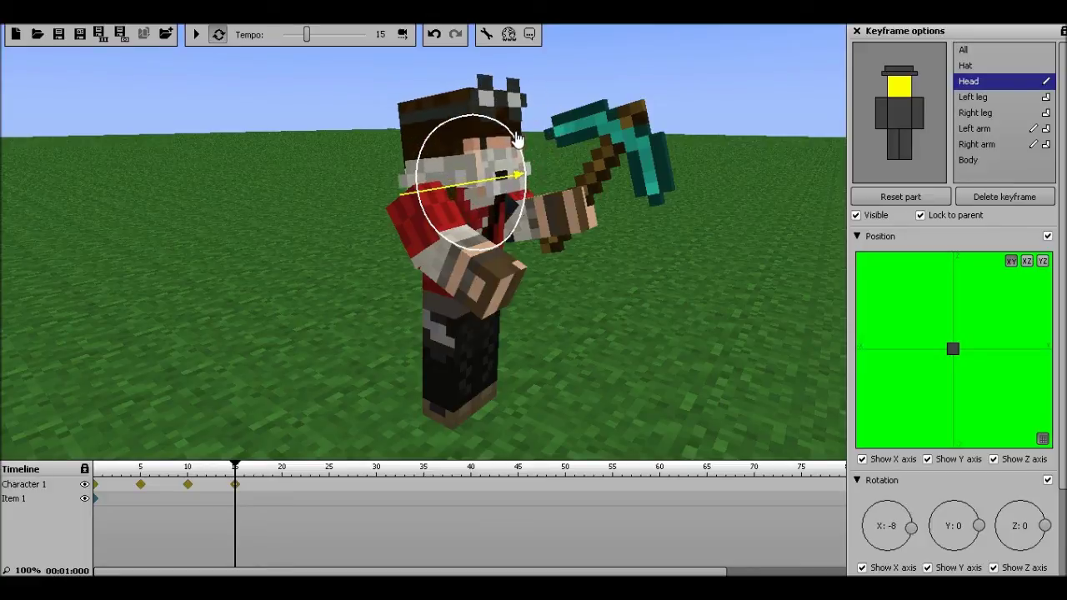
- Play back the animation from around frame 5 to check the head nod
left_click(189, 492)
left_click(139, 483)
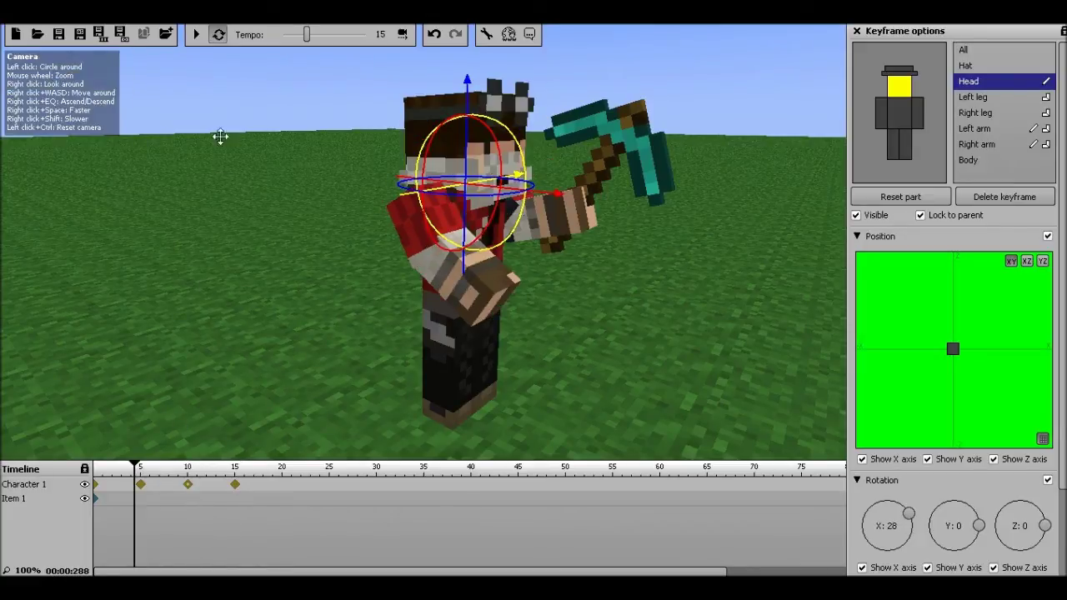
left_click(198, 37)
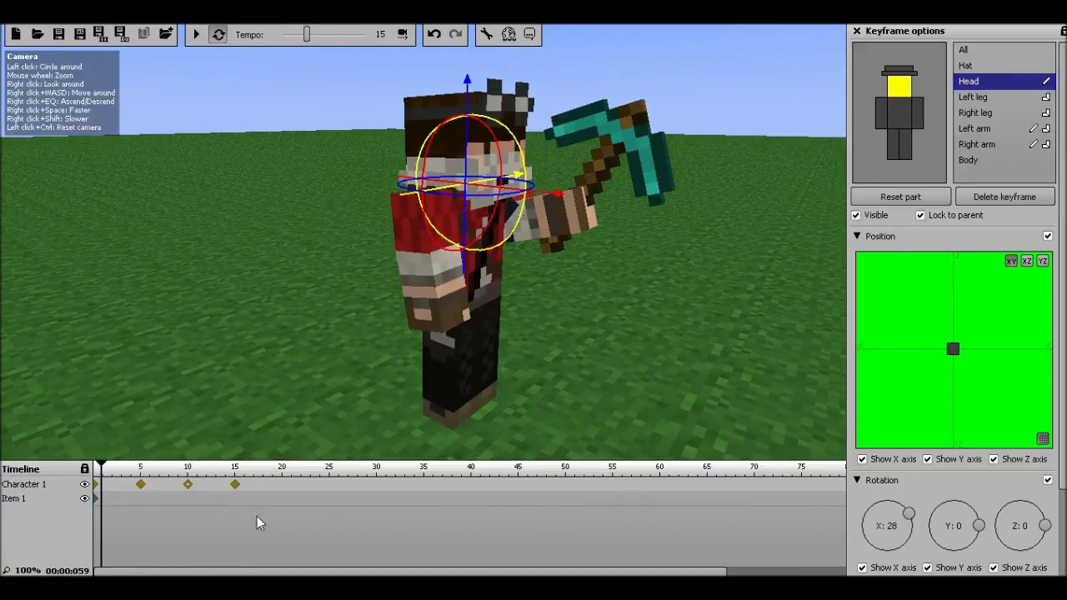
- Tighten the head nod by moving the frame 10 keyframe to frame 9 and the frame 15 keyframe to frame 12
left_click(236, 485)
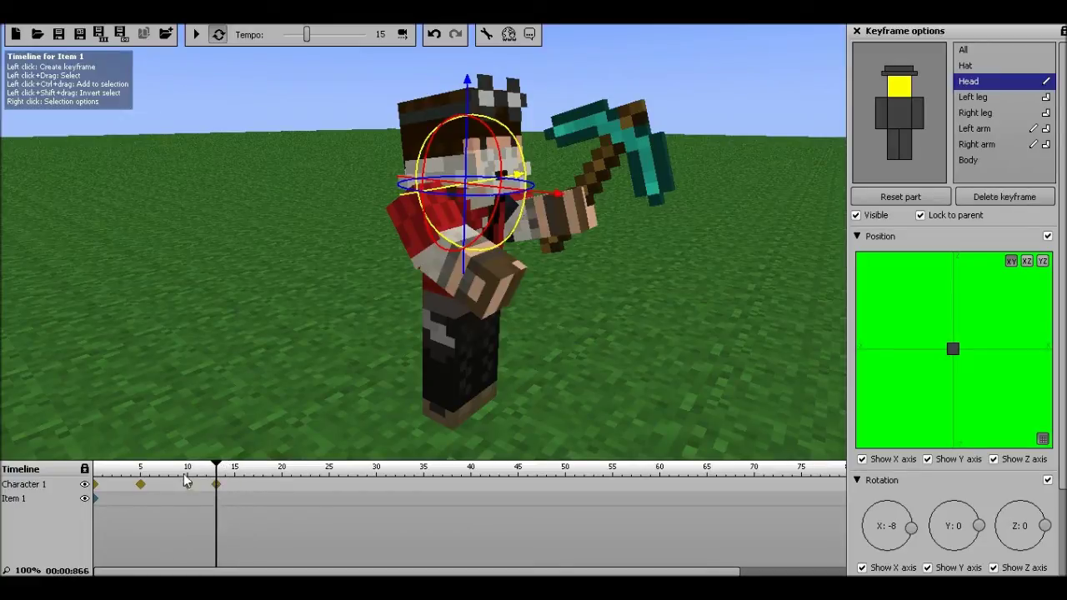
left_click(189, 486)
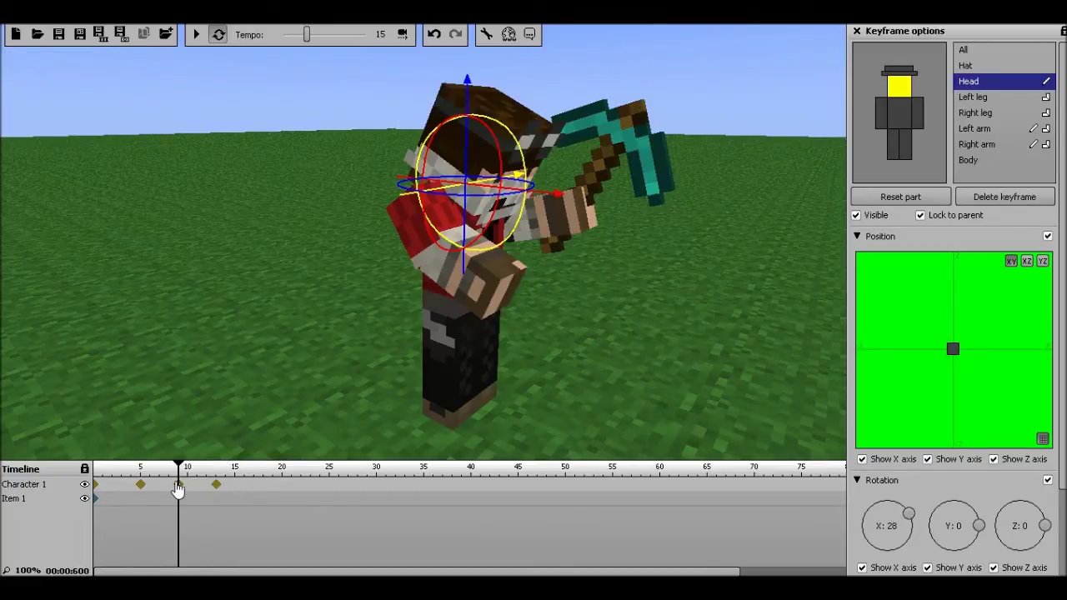
left_click_drag(215, 486, 207, 487)
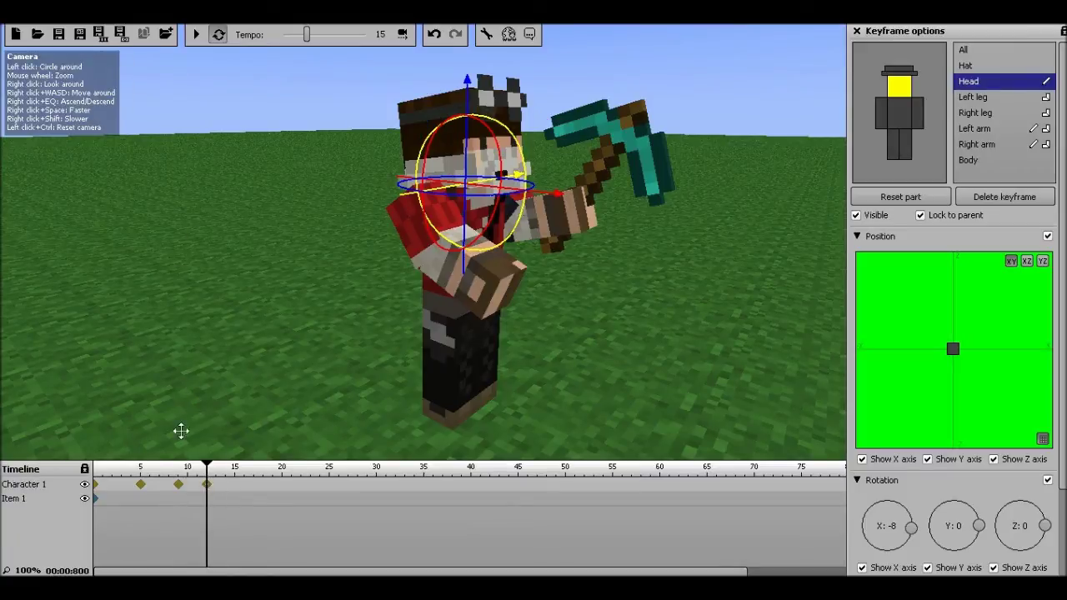
- Replay the looping animation to check the timing of the shortened head nod
left_click(144, 472)
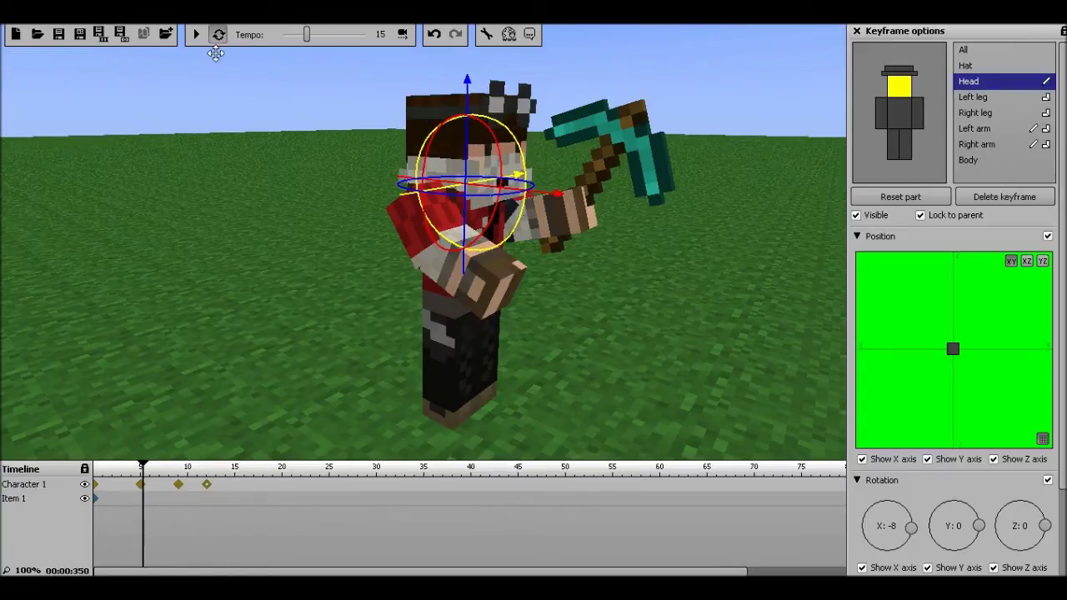
left_click(202, 43)
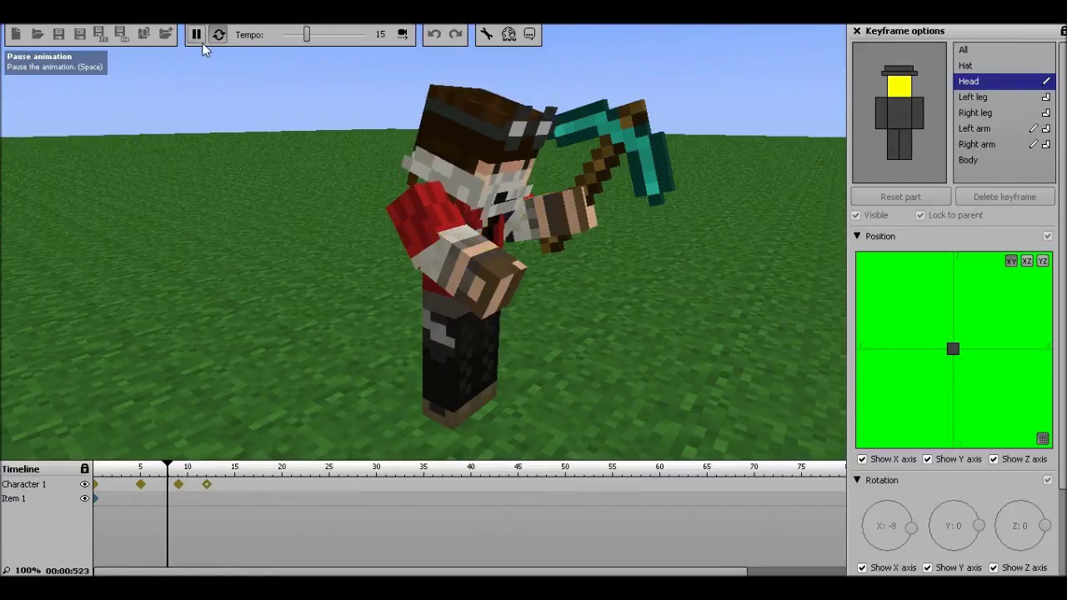
left_click(196, 35)
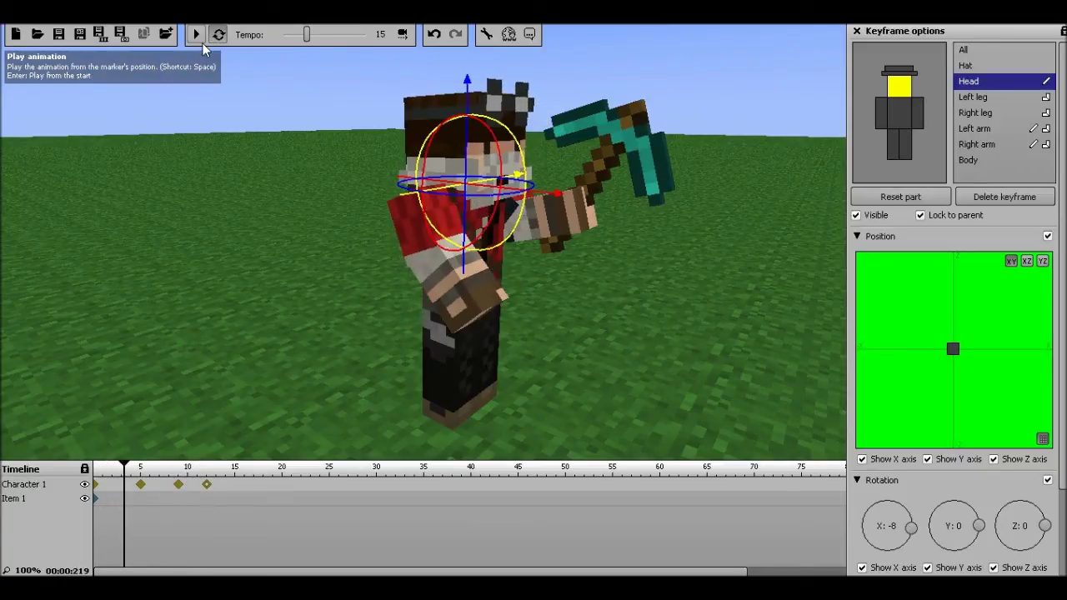
left_click(197, 35)
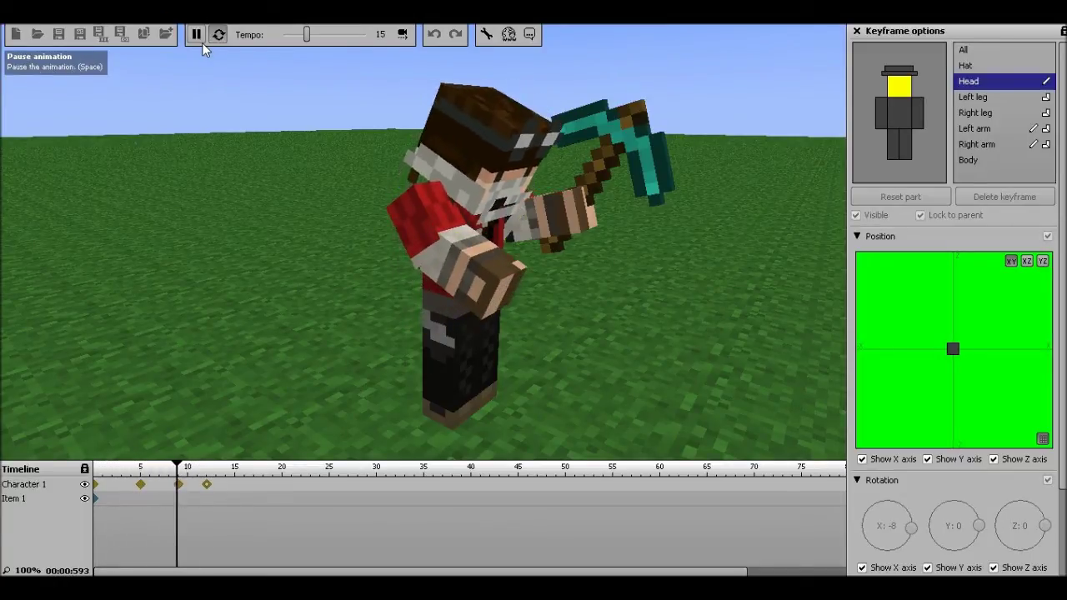
left_click(197, 35)
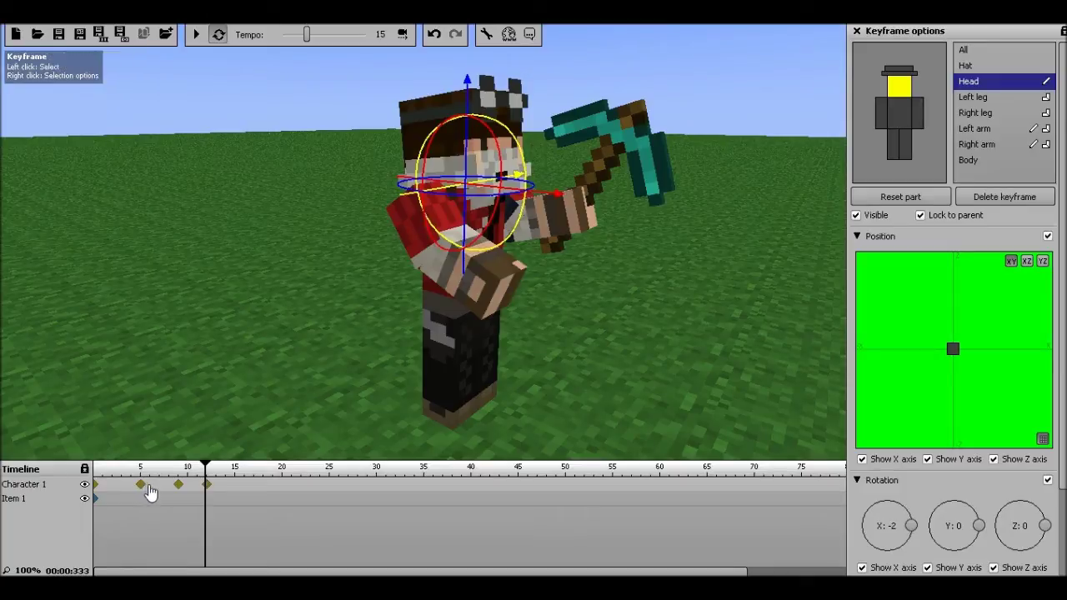
- Move Character 1's frame 5 keyframe to frame 7 and preview the changed arm timing
left_click_drag(148, 493, 159, 496)
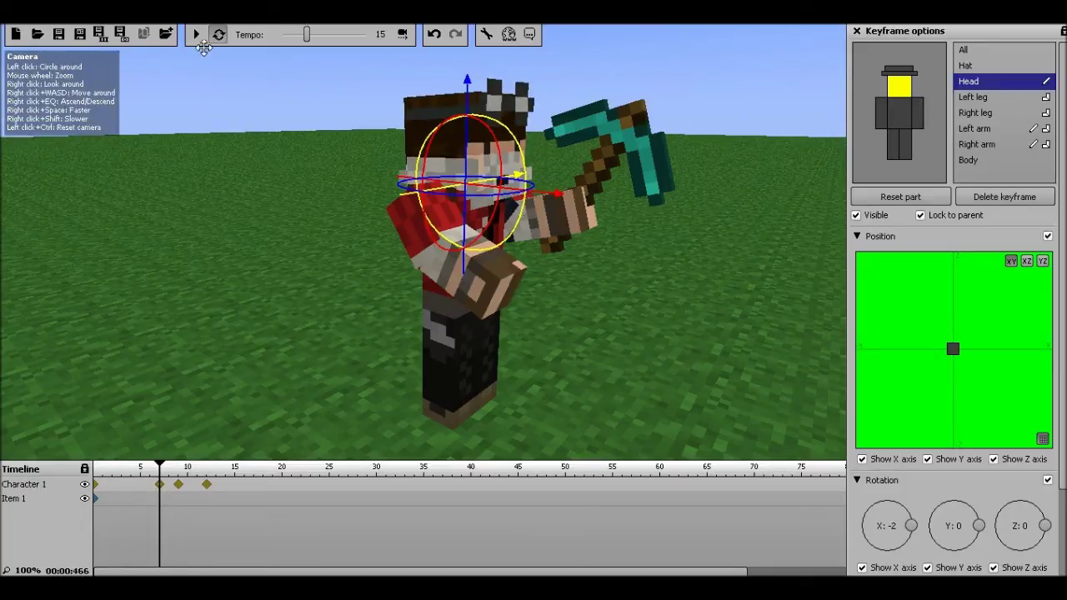
left_click(197, 36)
left_click(198, 38)
left_click(196, 35)
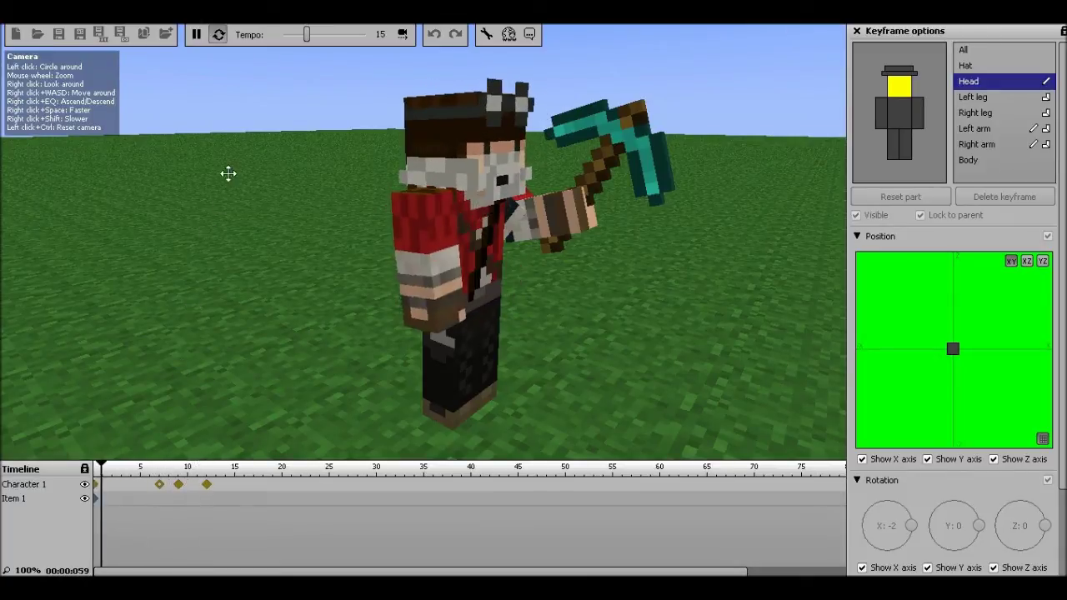
left_click(197, 35)
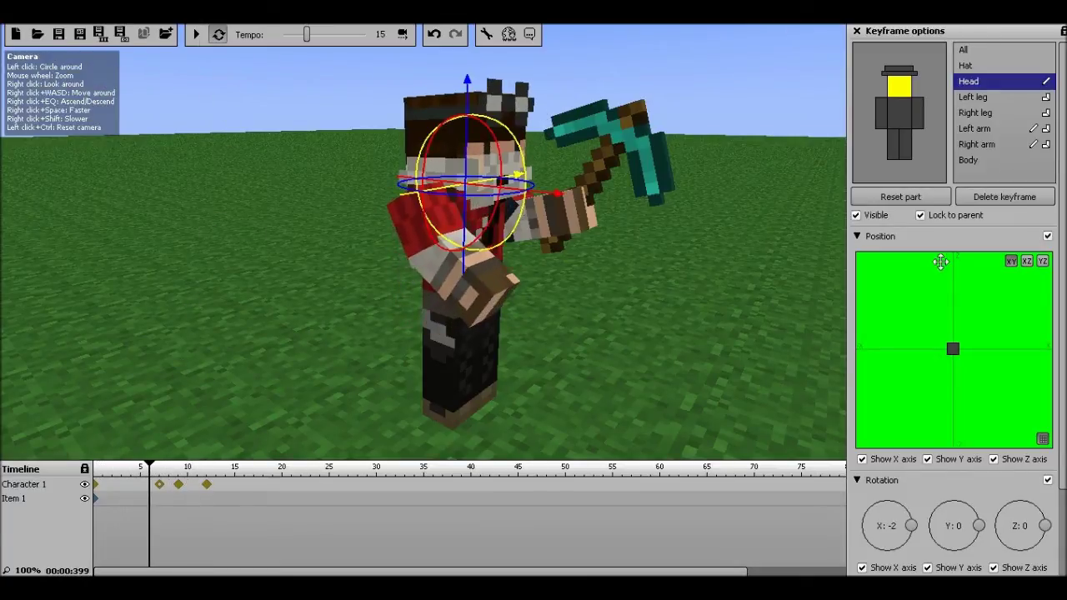
- Rotate the right leg to X -31 and bend it 39% in the character's frame 7 keyframe
left_click(890, 150)
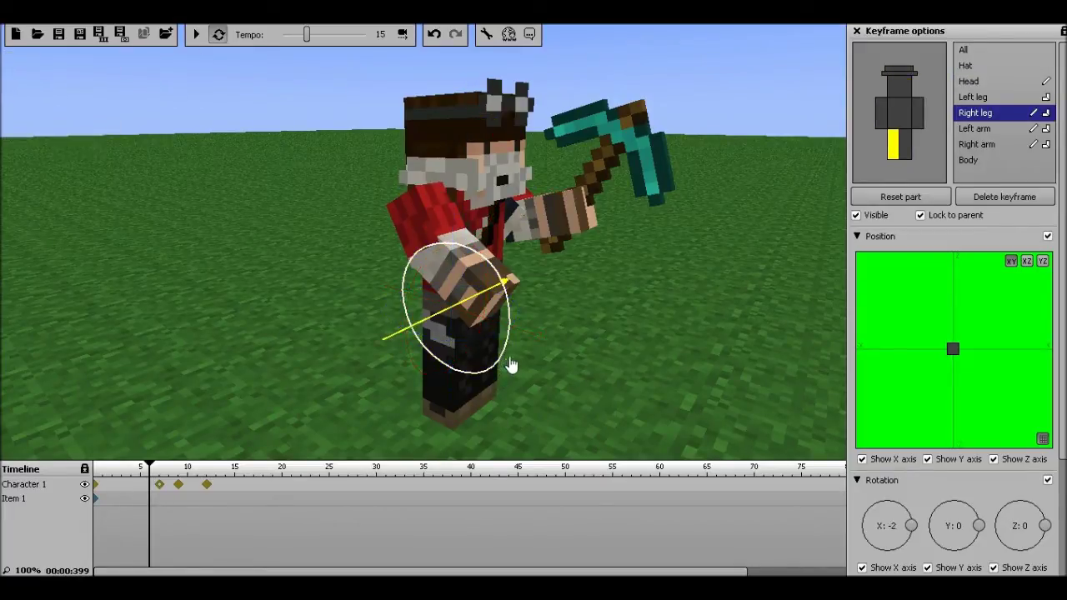
left_click_drag(873, 417, 1057, 464)
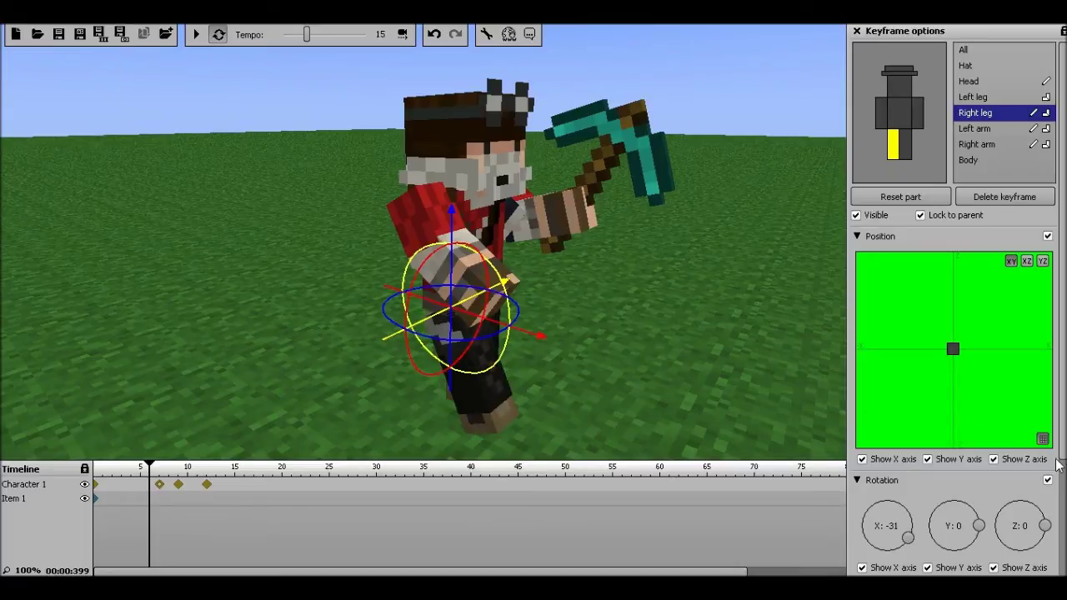
scroll(900, 500, "down", 3)
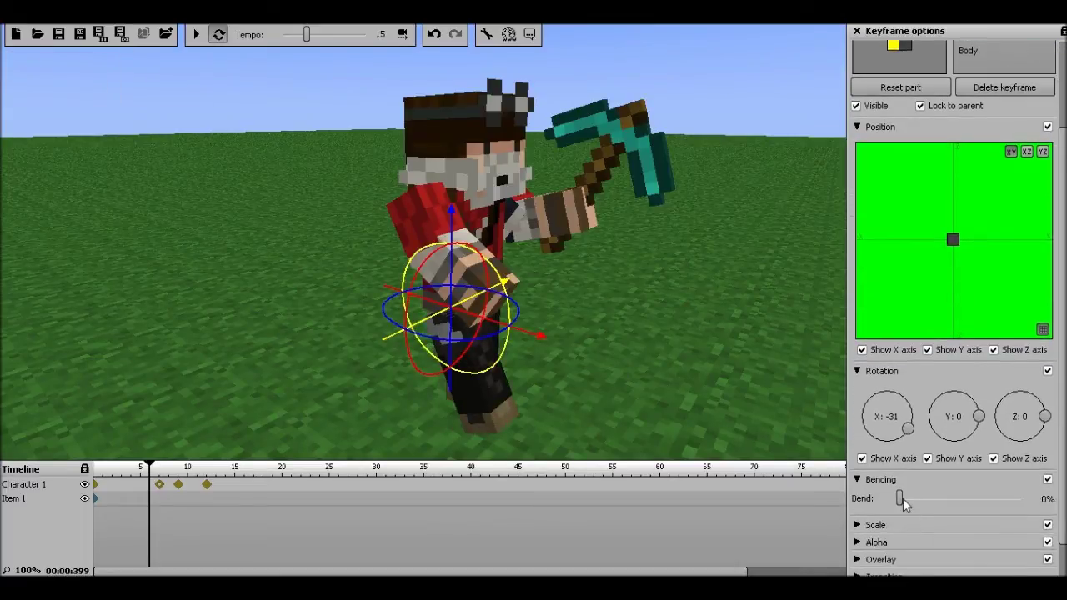
left_click_drag(925, 504, 947, 510)
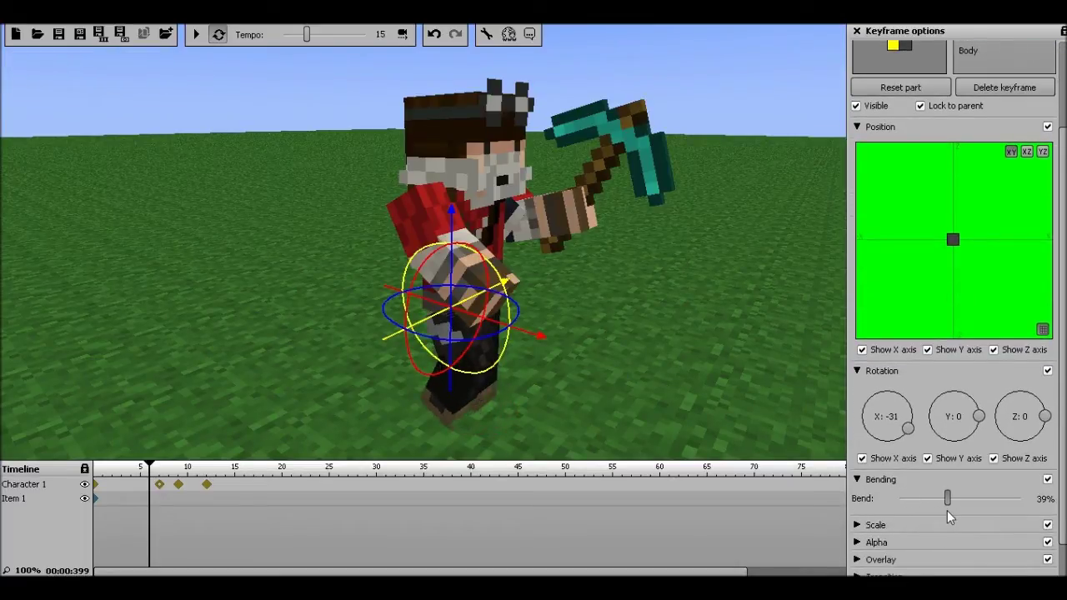
- Rotate the left leg to X 15 and bend it 19% in the character's frame 7 keyframe
left_click(904, 50)
left_click_drag(533, 285, 537, 291)
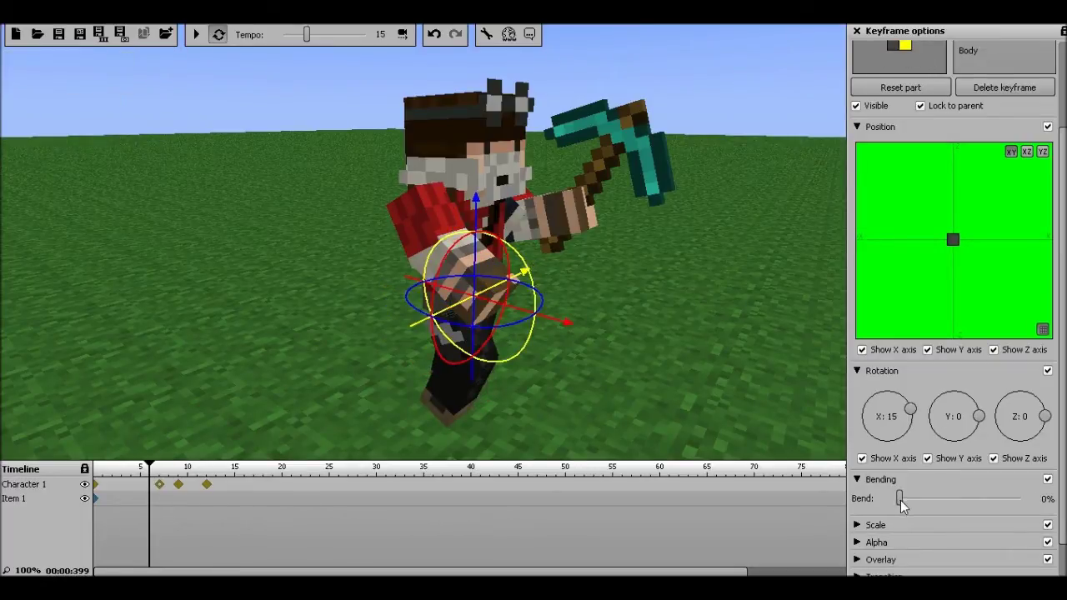
left_click_drag(901, 501, 917, 504)
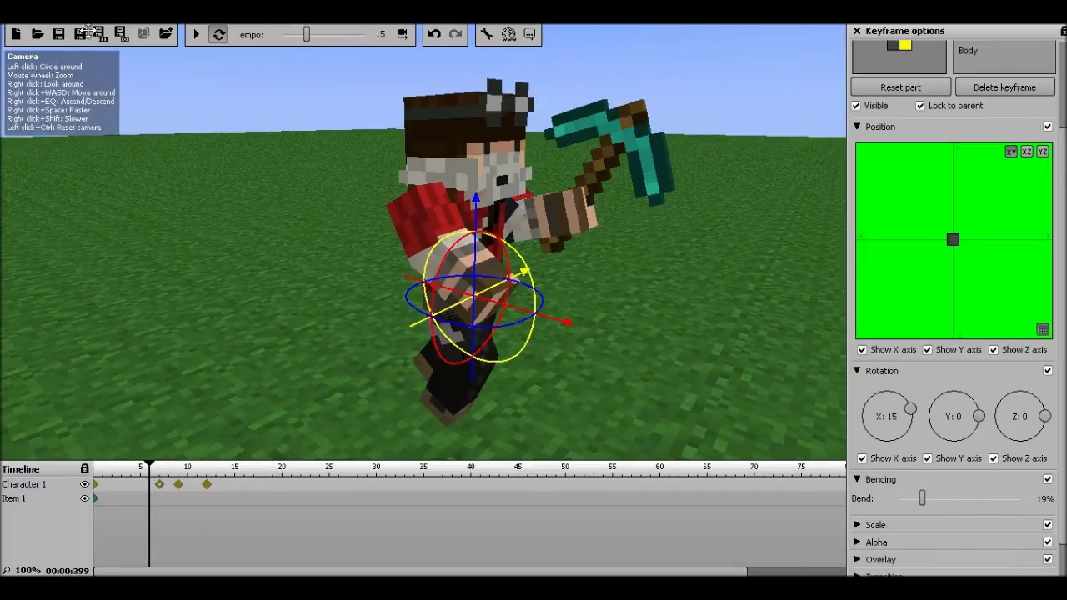
- Play the looping animation to check the new leg poses together with the arm and head motion
left_click(197, 34)
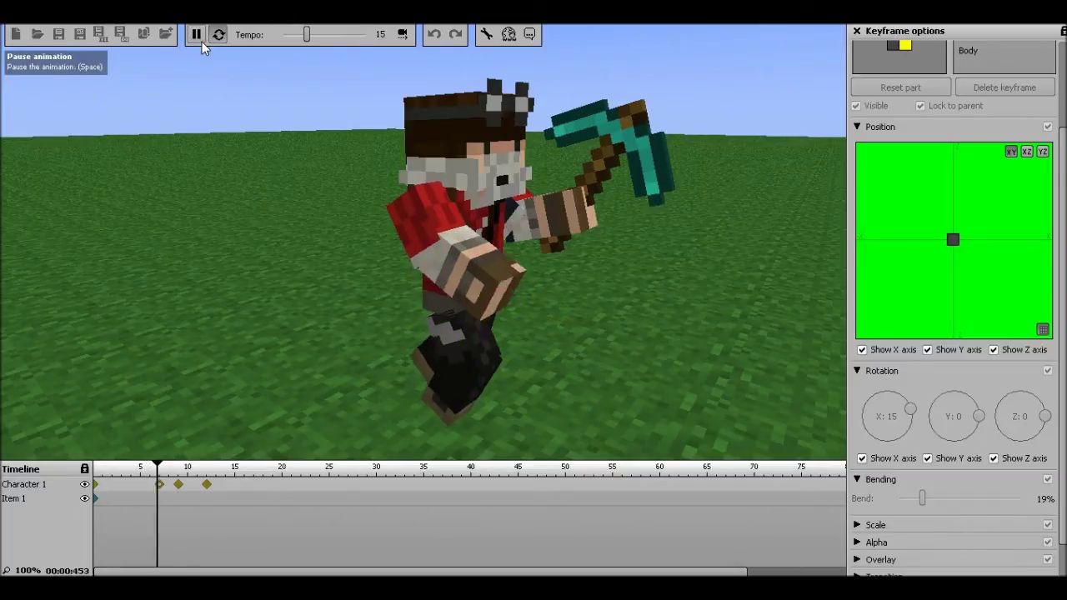
left_click(202, 41)
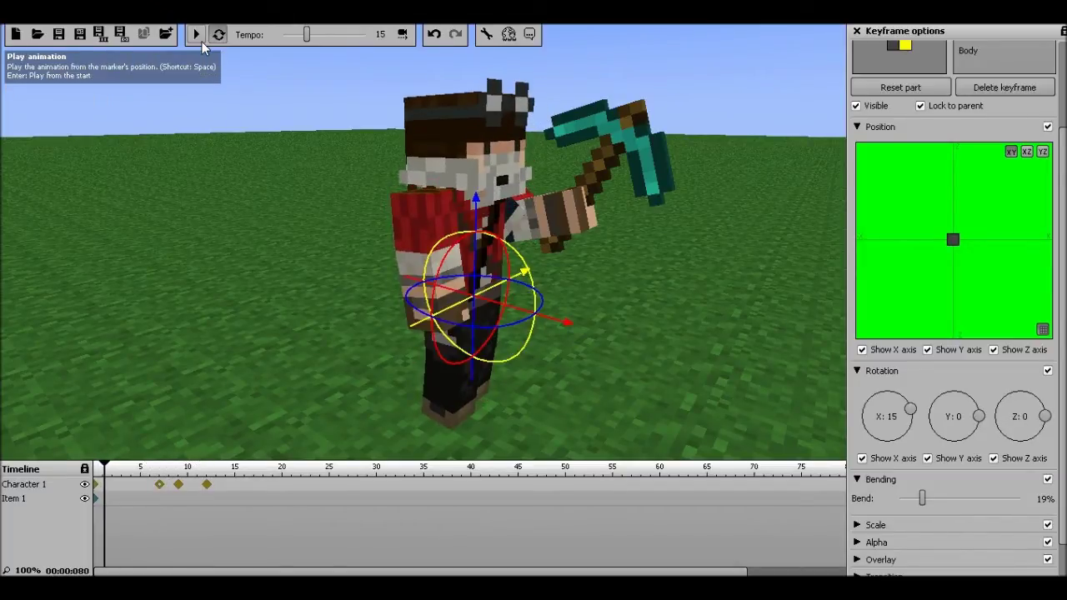
left_click(202, 42)
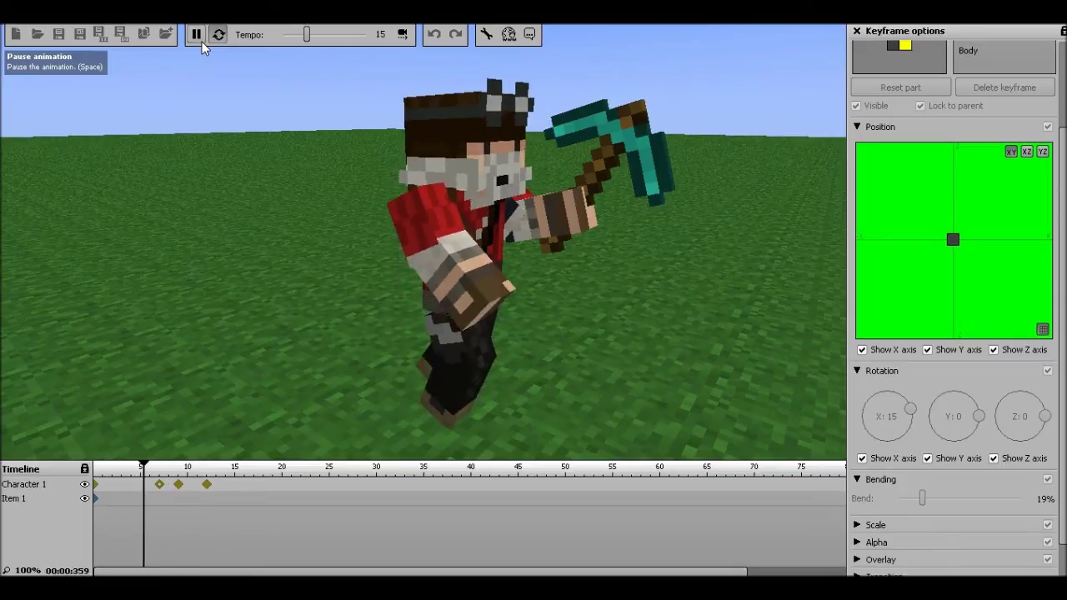
left_click(201, 42)
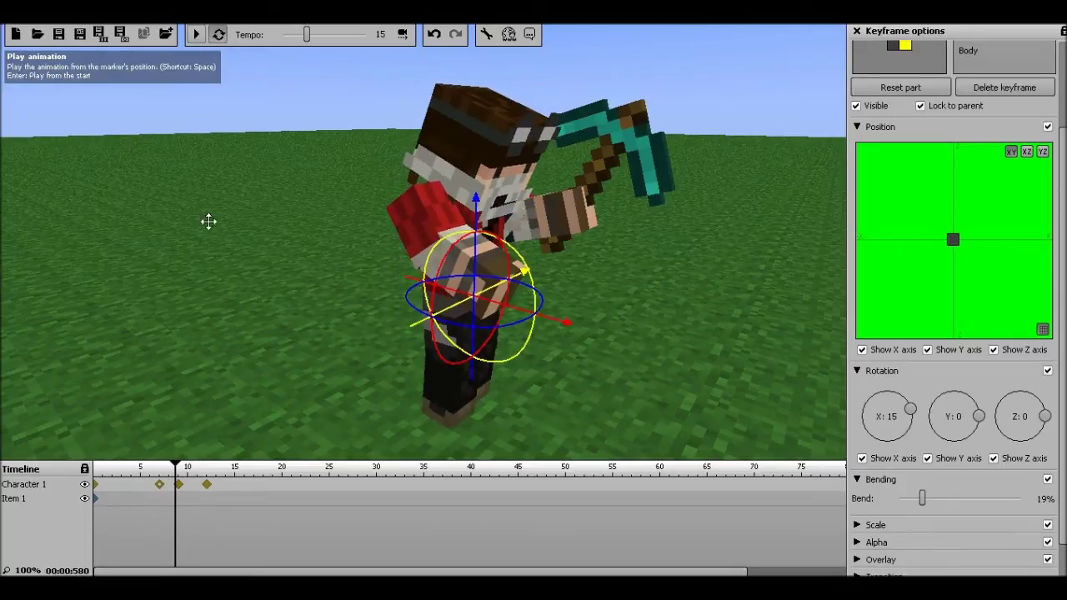
- Select the whole character and add Character 1 keyframes at frames 15 and 17
left_click(207, 487)
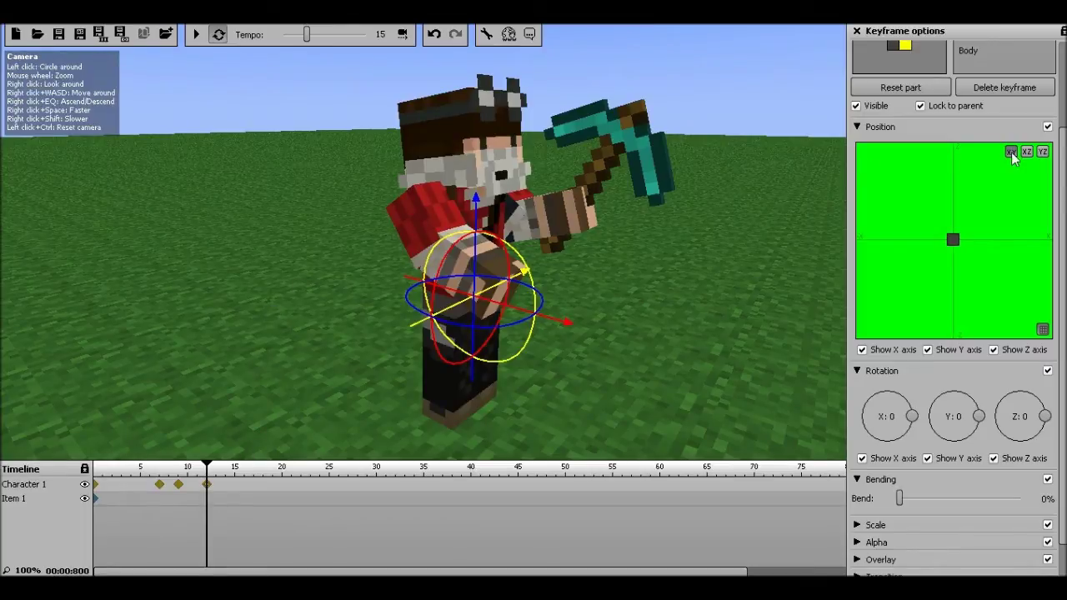
left_click(929, 61)
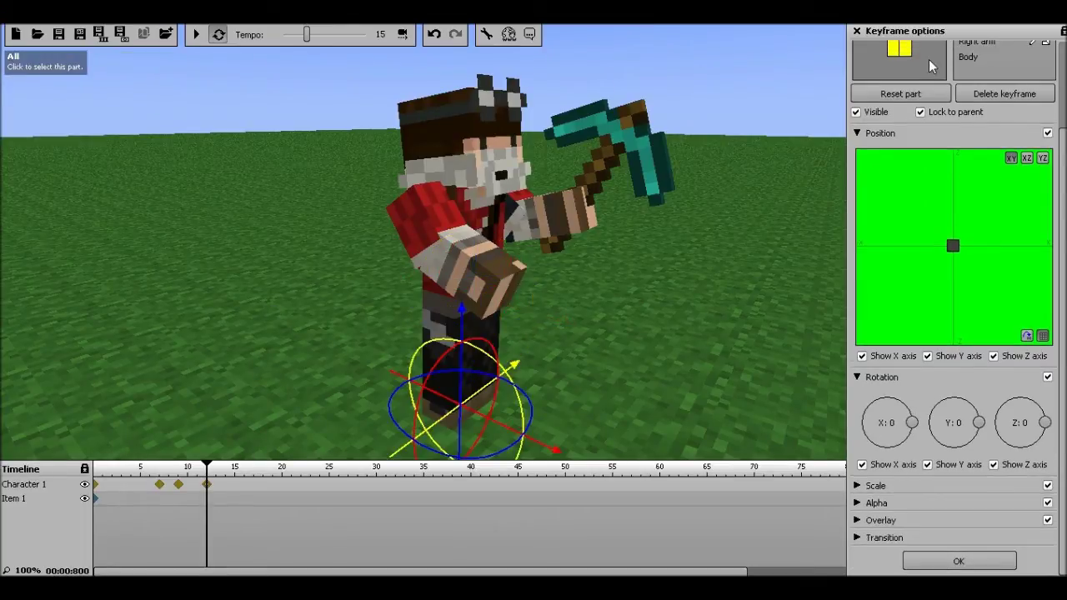
left_click(236, 484)
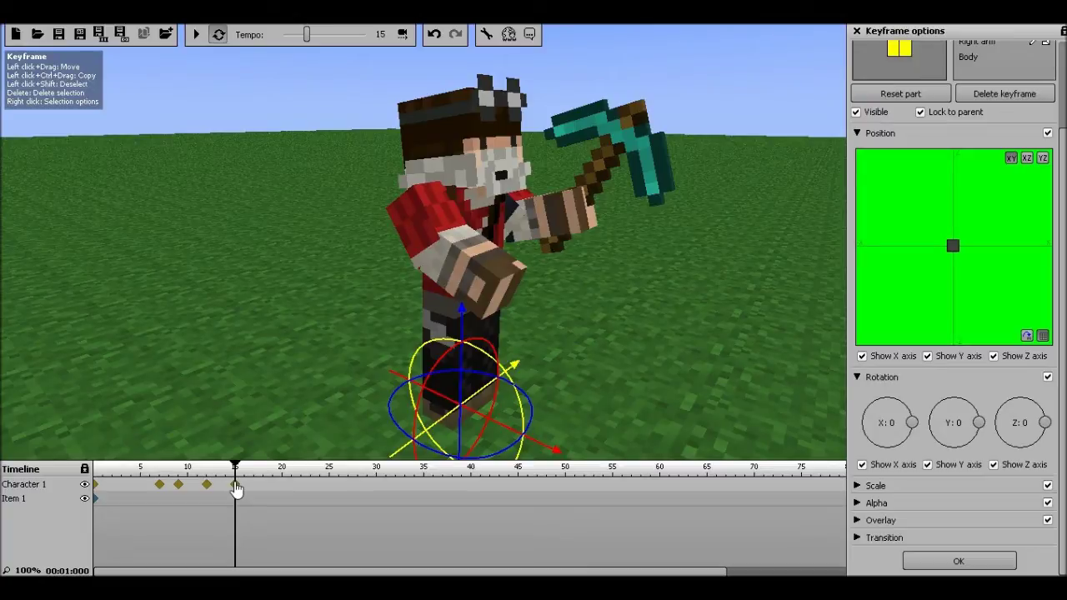
left_click(255, 484)
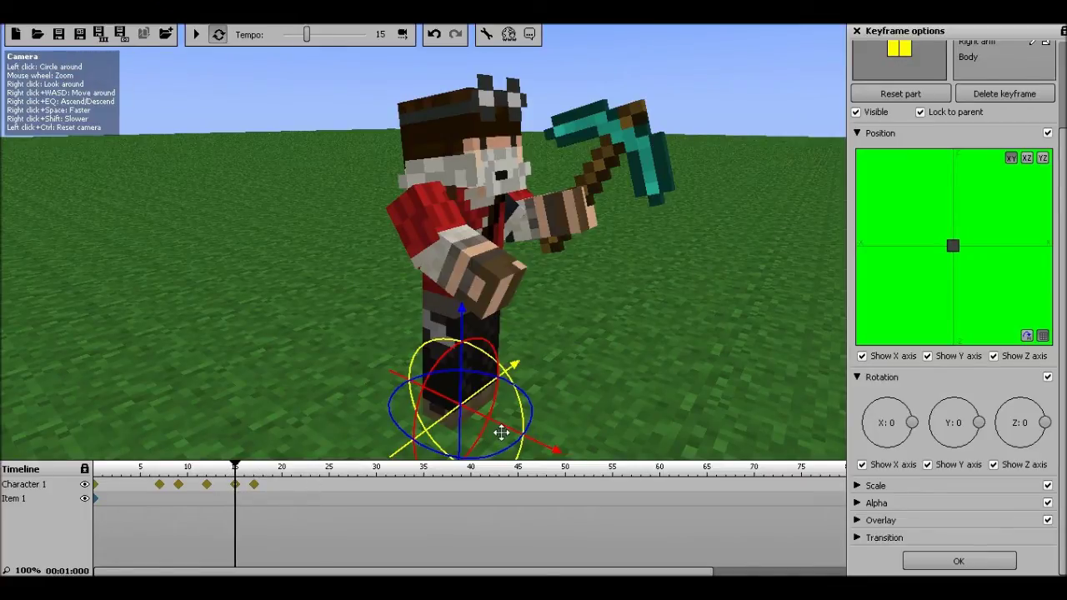
- Move the whole character backward in the frame 15 keyframe and preview the animation
left_click_drag(510, 435, 433, 402)
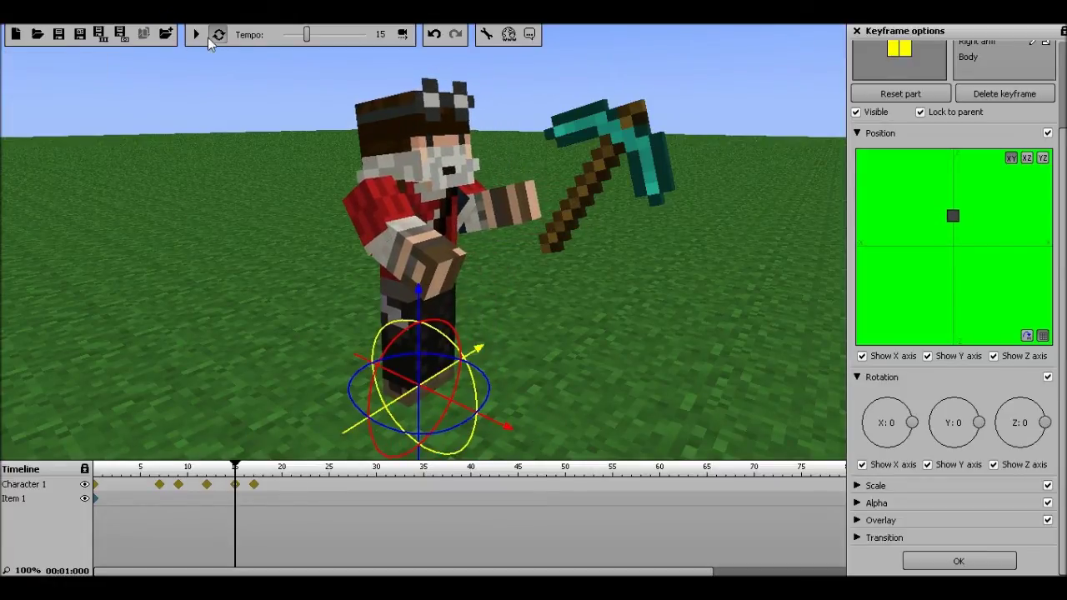
left_click(197, 34)
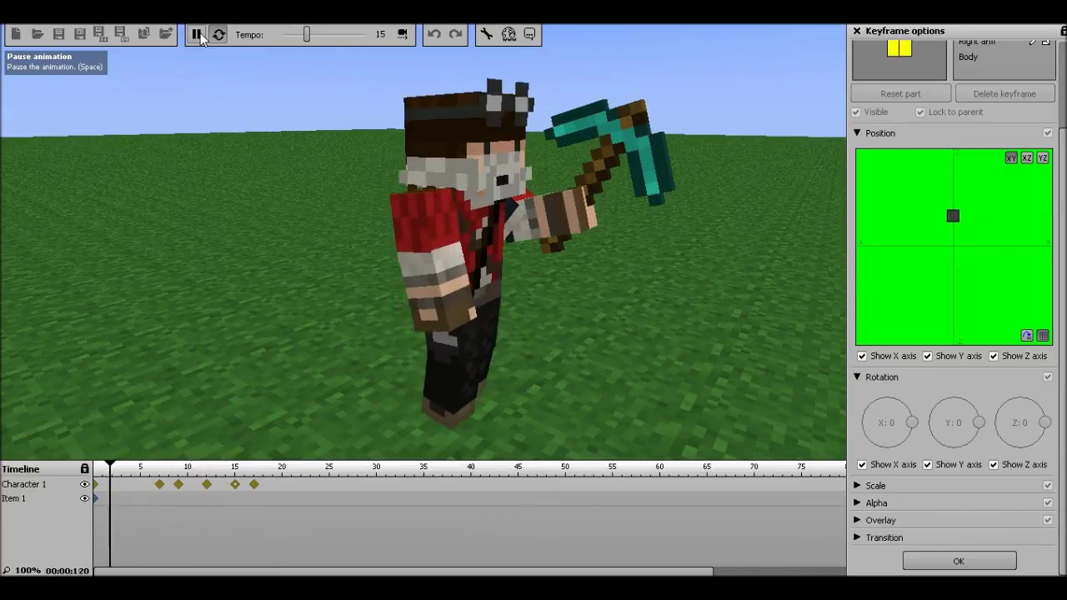
left_click(197, 34)
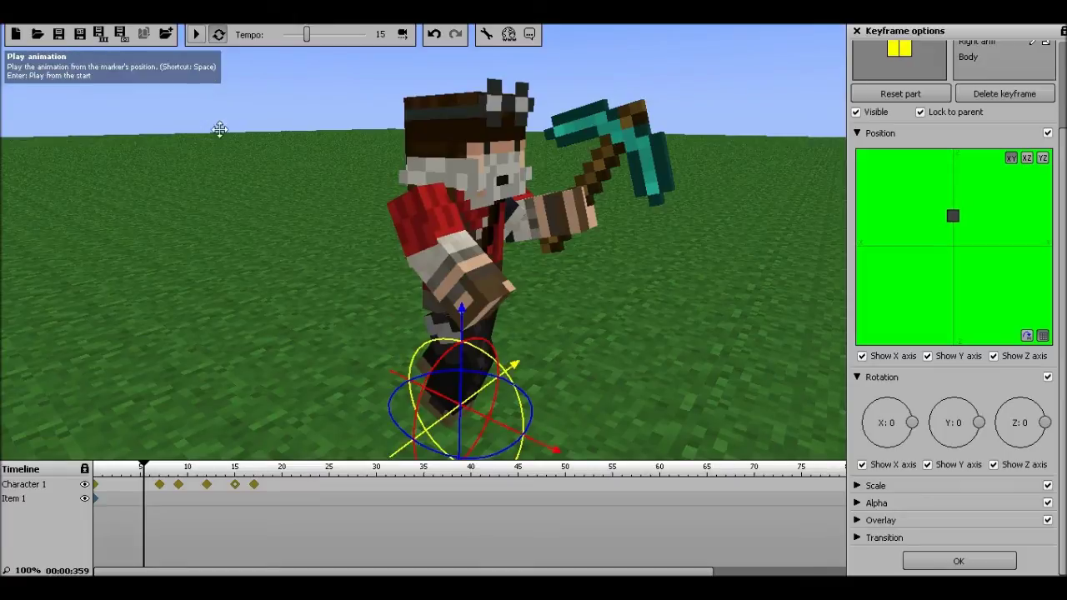
- Move the whole character backward in the frame 17 keyframe as well and replay the animation
left_click(239, 490)
left_click(258, 493)
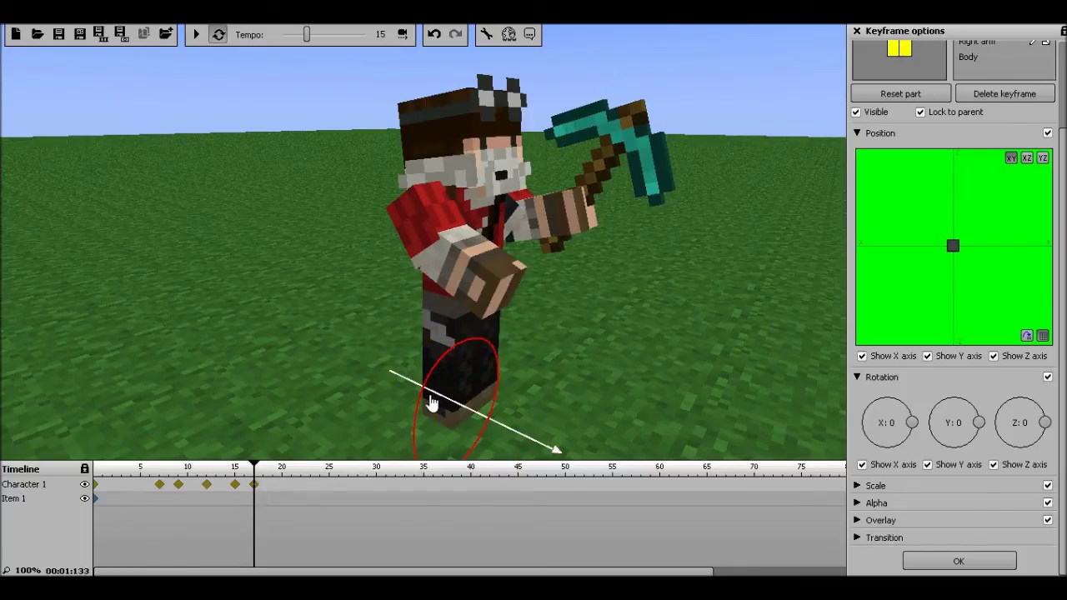
left_click_drag(432, 403, 375, 368)
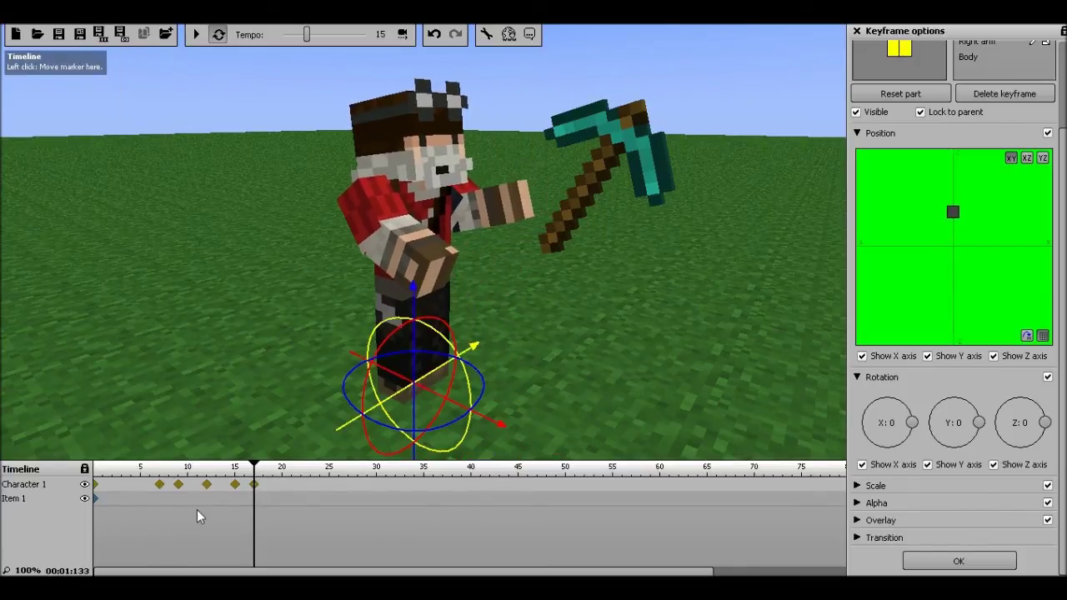
left_click(195, 500)
left_click(198, 35)
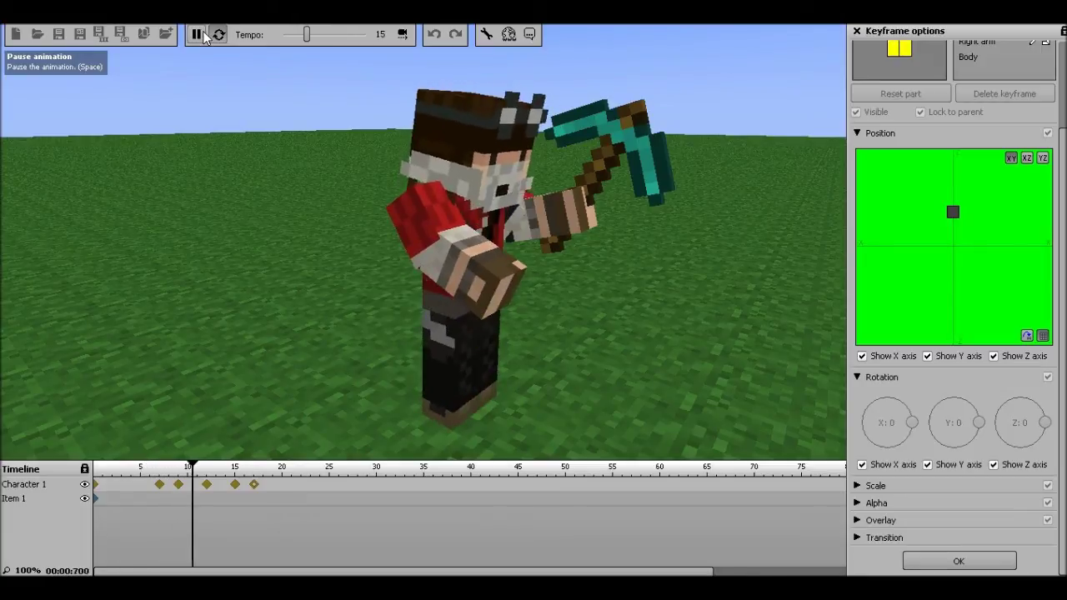
left_click(197, 35)
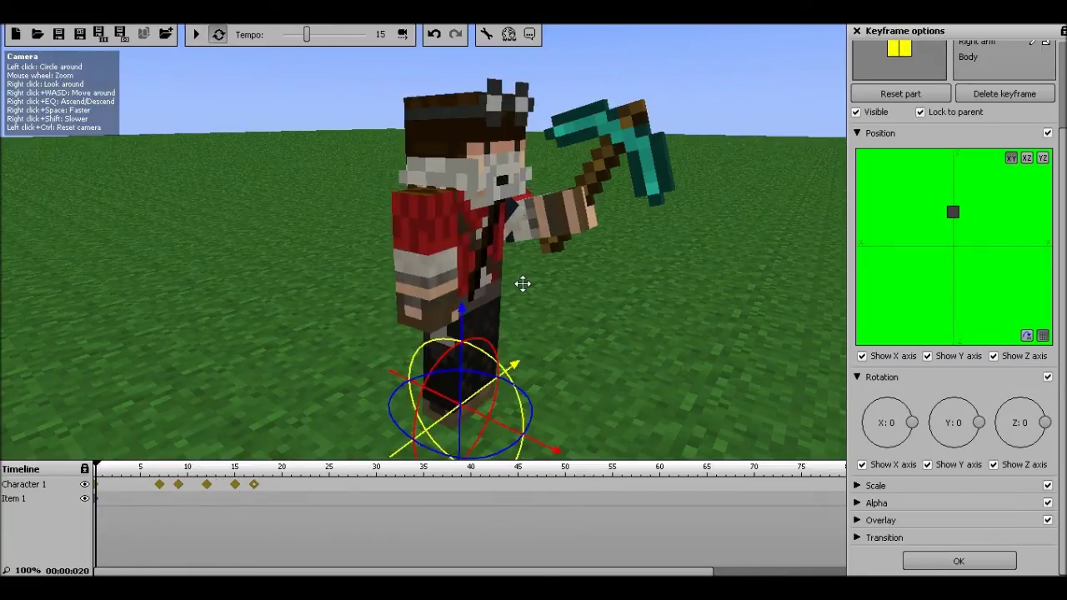
- Delete Character 1's frame 17 keyframe and all of its remaining keyframes, keeping the pickaxe's keyframe
right_click_drag(673, 349, 712, 403)
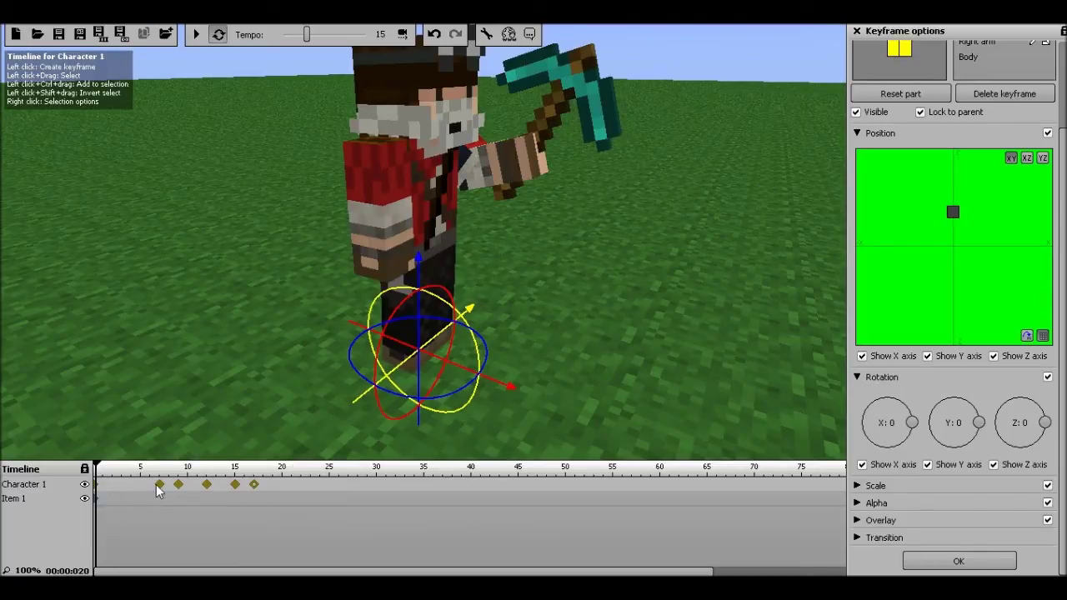
key("Delete")
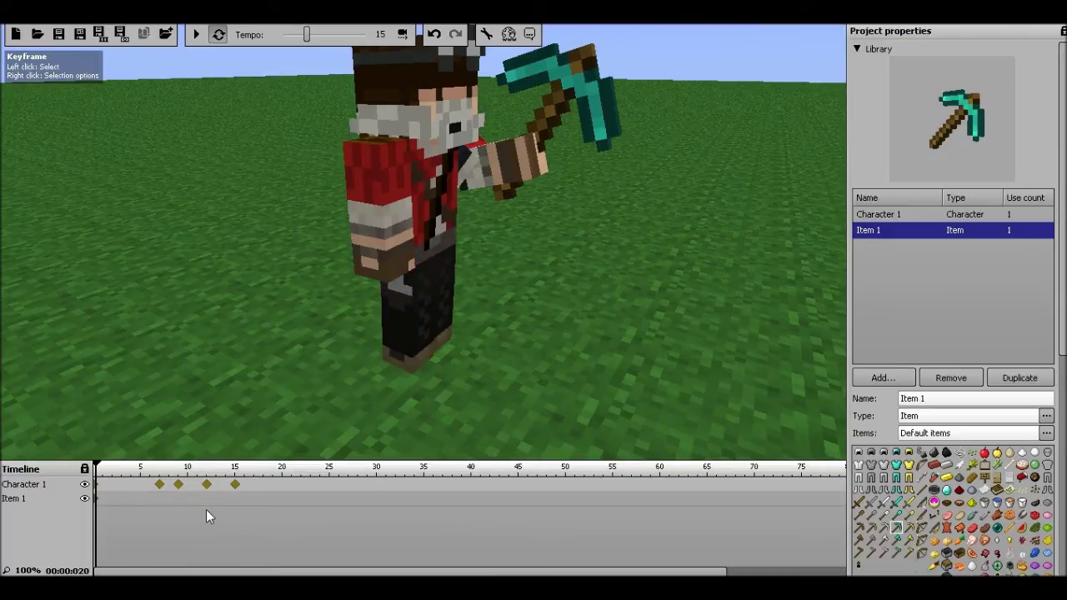
key("ctrl+a")
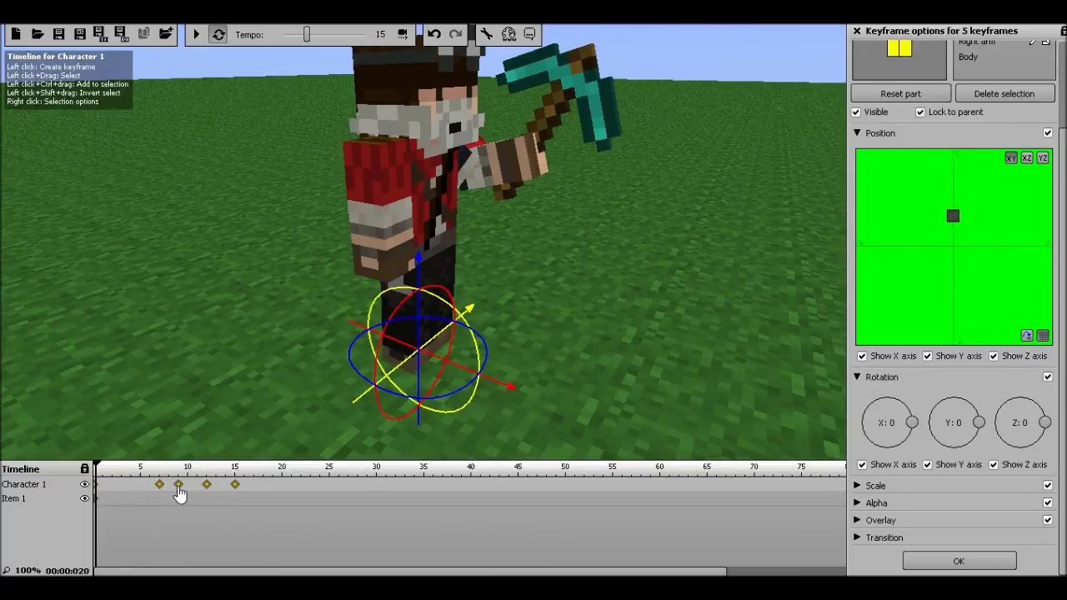
key("Delete")
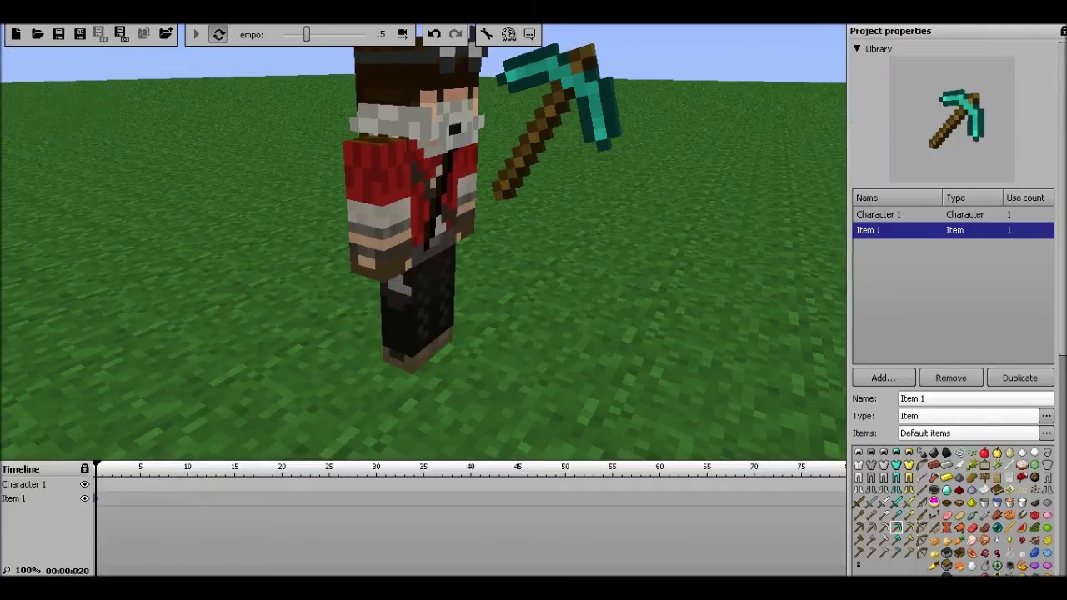
- Create a Character 1 keyframe at frame 0 with the left arm rotated to X -64 and bent 28%
left_click_drag(505, 381, 82, 388)
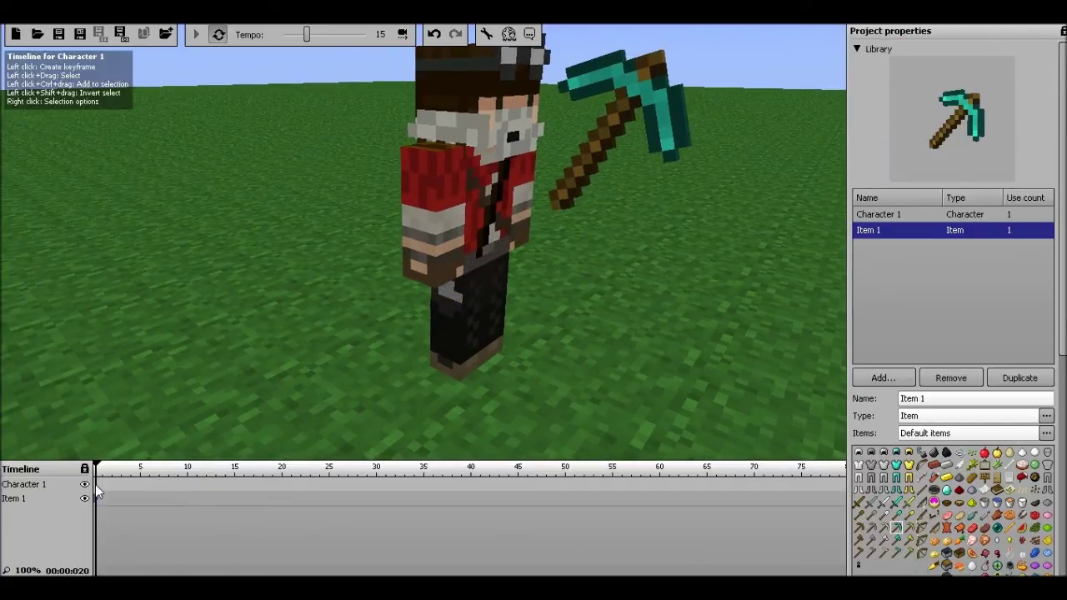
left_click(97, 485)
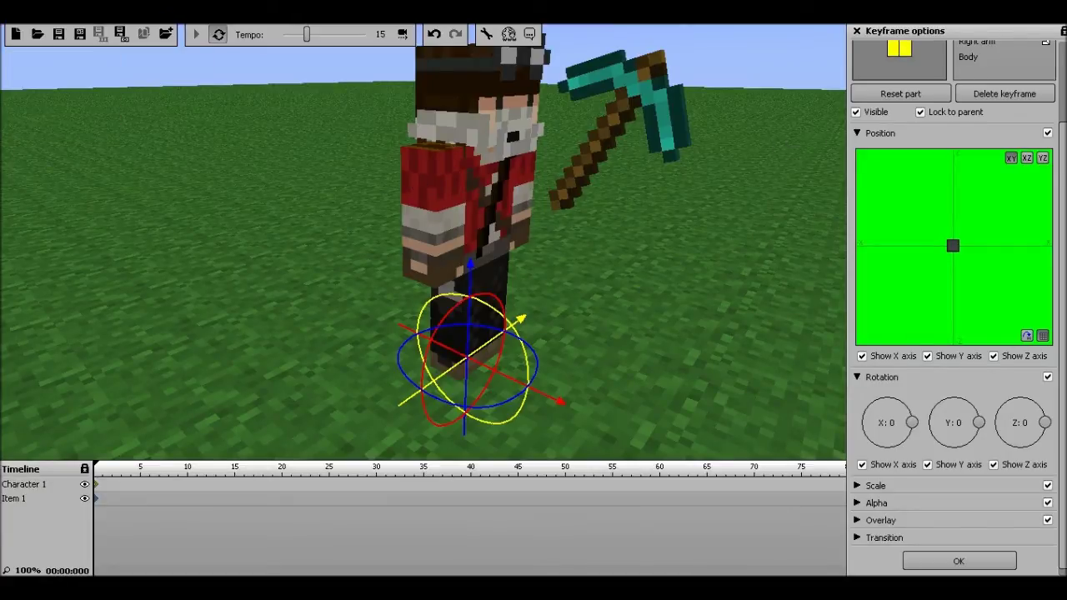
scroll(1017, 109, "up", 3)
left_click(916, 96)
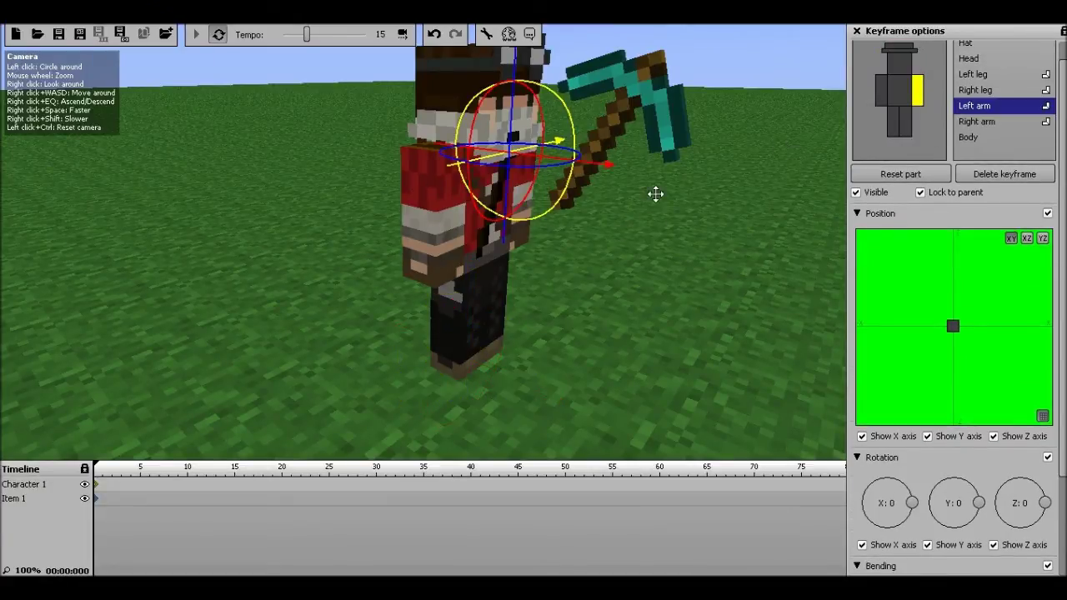
mouse_move(389, 126)
right_mouse_down()
mouse_move(338, 125)
mouse_move(388, 126)
right_mouse_up()
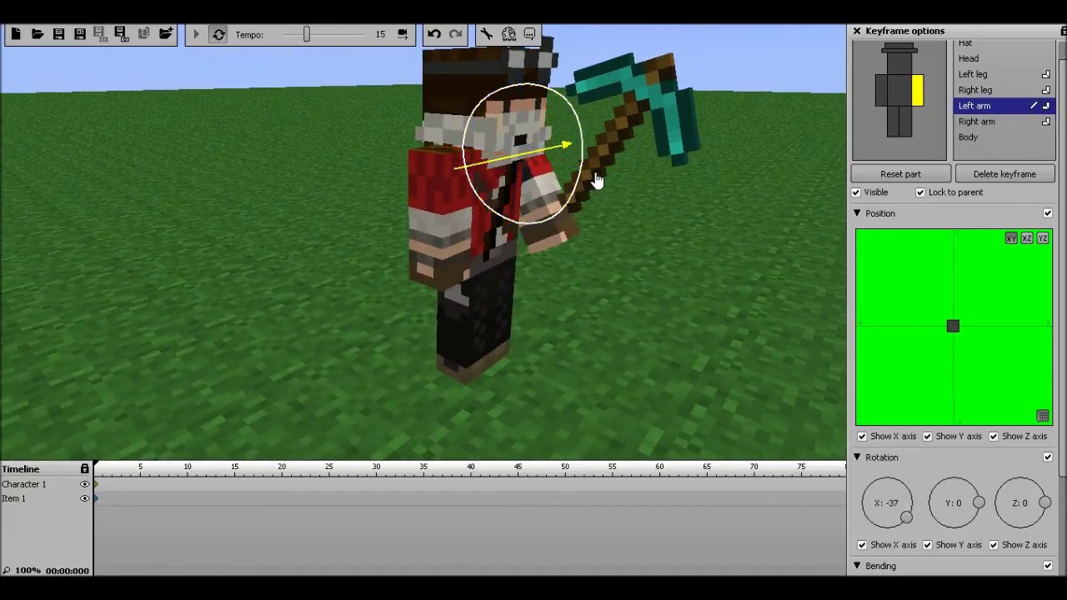
left_click_drag(597, 180, 605, 164)
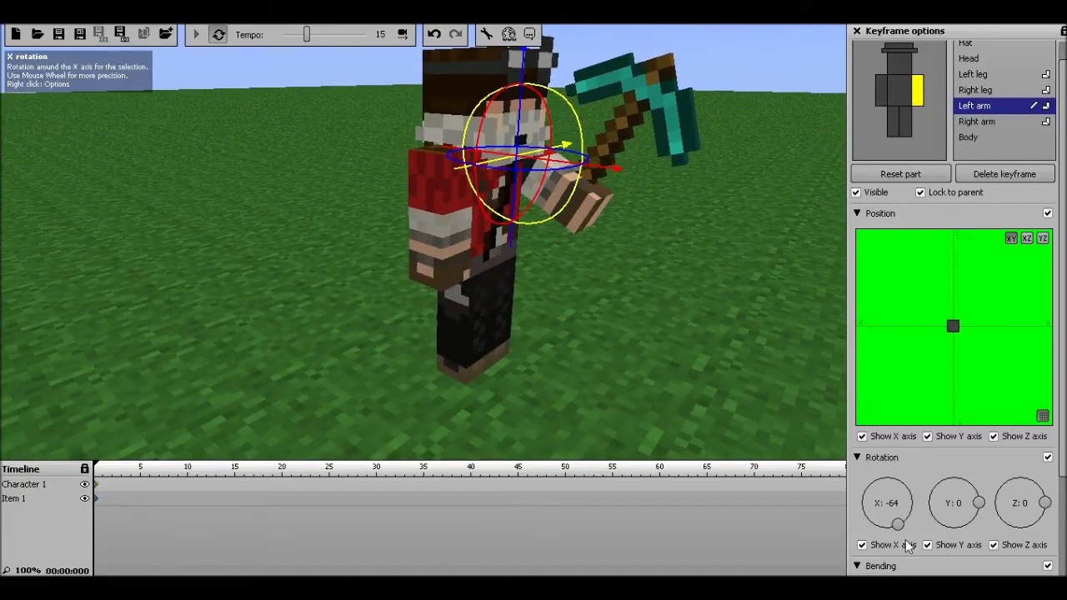
left_click_drag(1065, 400, 1065, 427)
left_click_drag(906, 550, 930, 553)
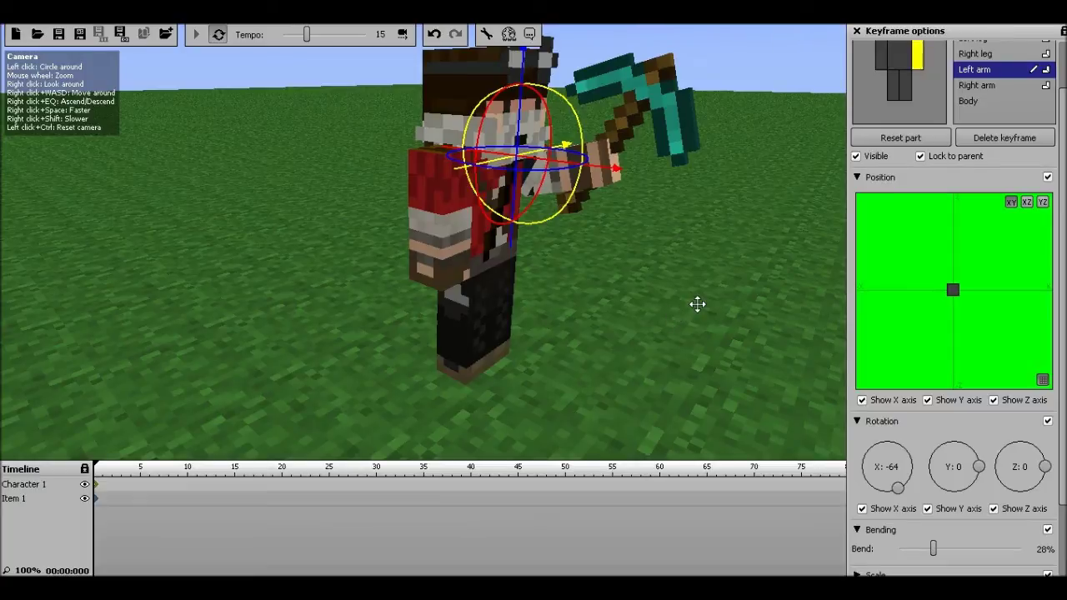
- Add a Grass block to the scene and create its keyframe at frame 0
right_click_drag(698, 304, 707, 313)
key("d")
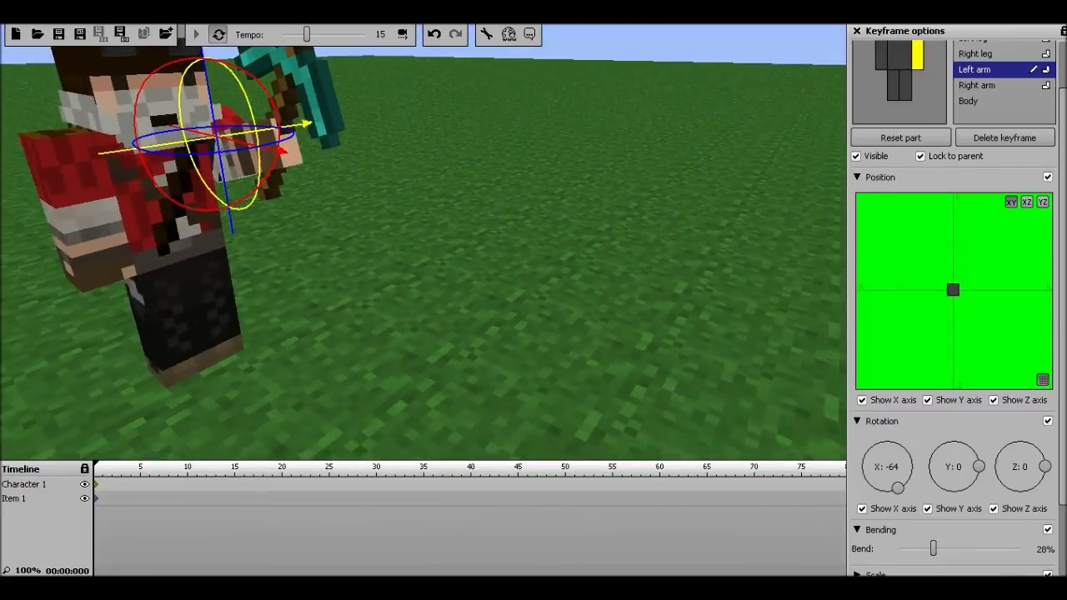
right_click_drag(775, 310, 575, 107)
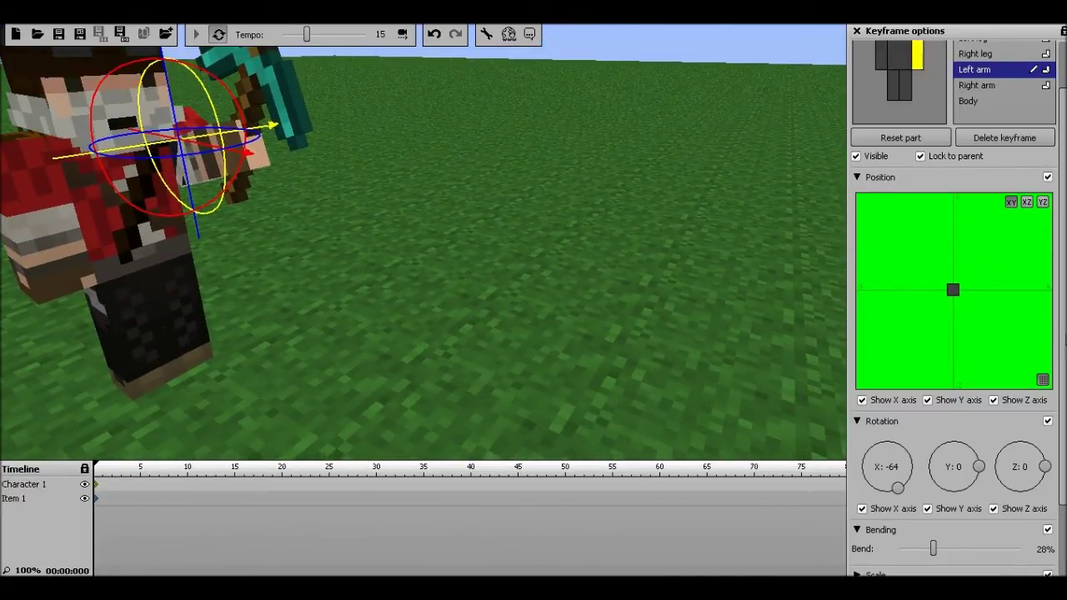
scroll(1063, 250, "up", 2)
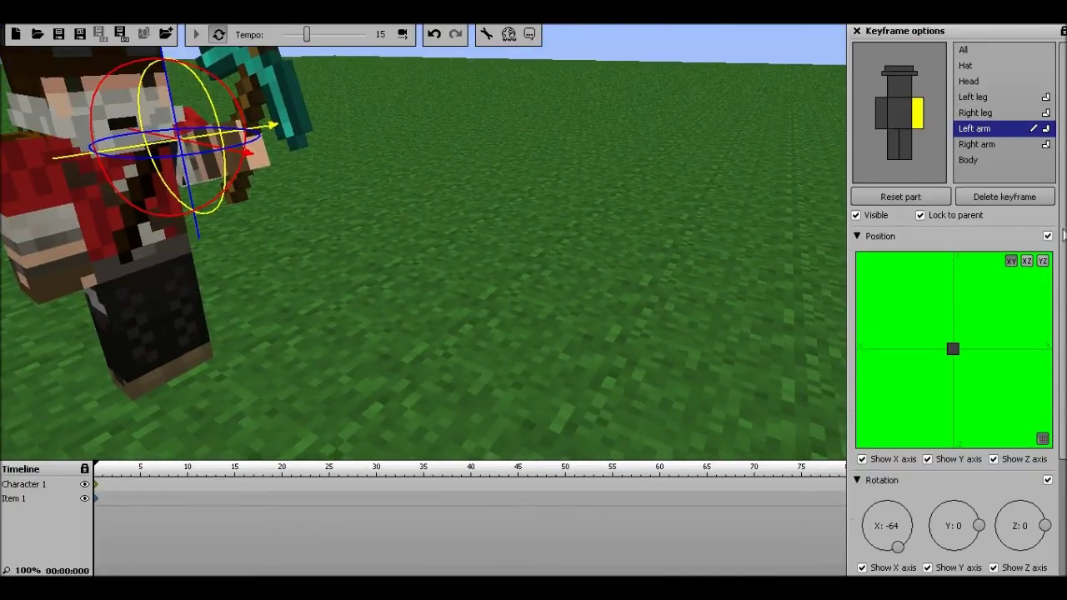
left_click(856, 32)
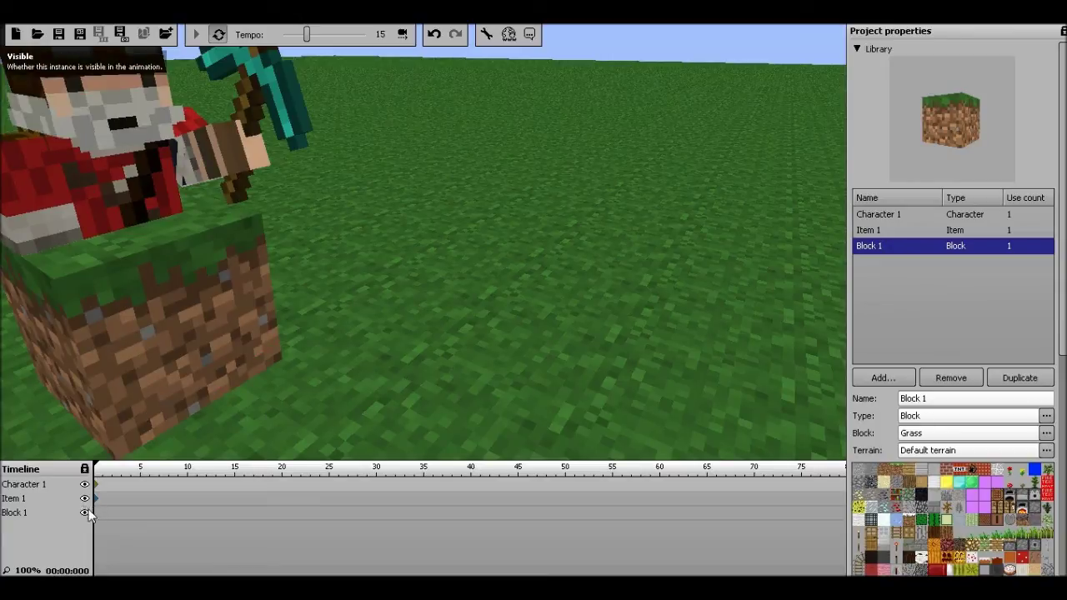
left_click(97, 518)
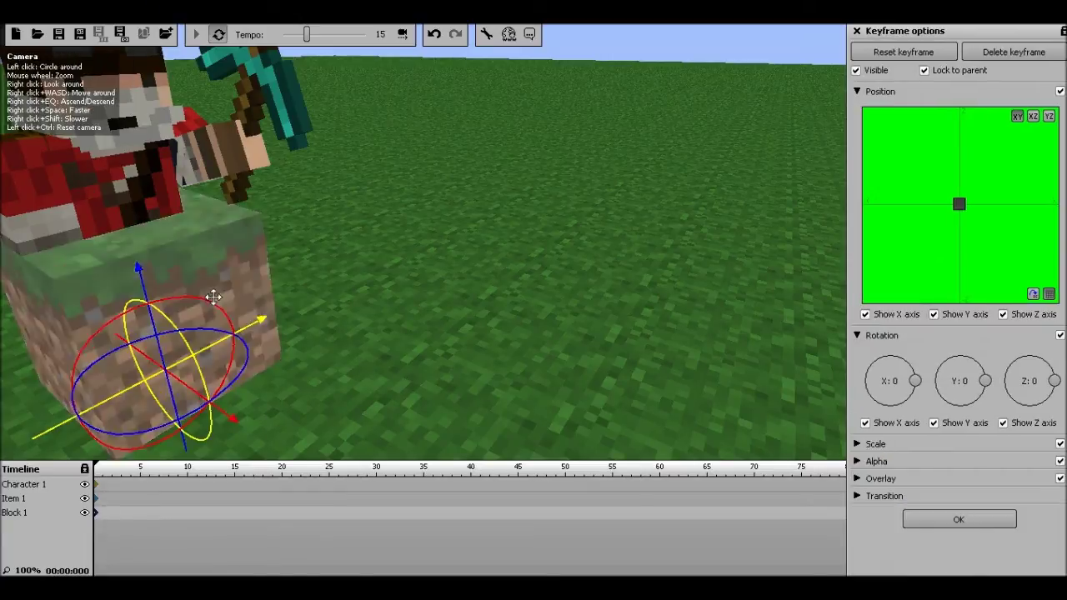
- Move the grass block along the ground to stand in front of the character, near the raised pickaxe
mouse_move(255, 331)
left_mouse_down()
mouse_move(326, 275)
mouse_move(391, 255)
mouse_move(340, 308)
mouse_move(462, 412)
mouse_move(570, 457)
left_mouse_up()
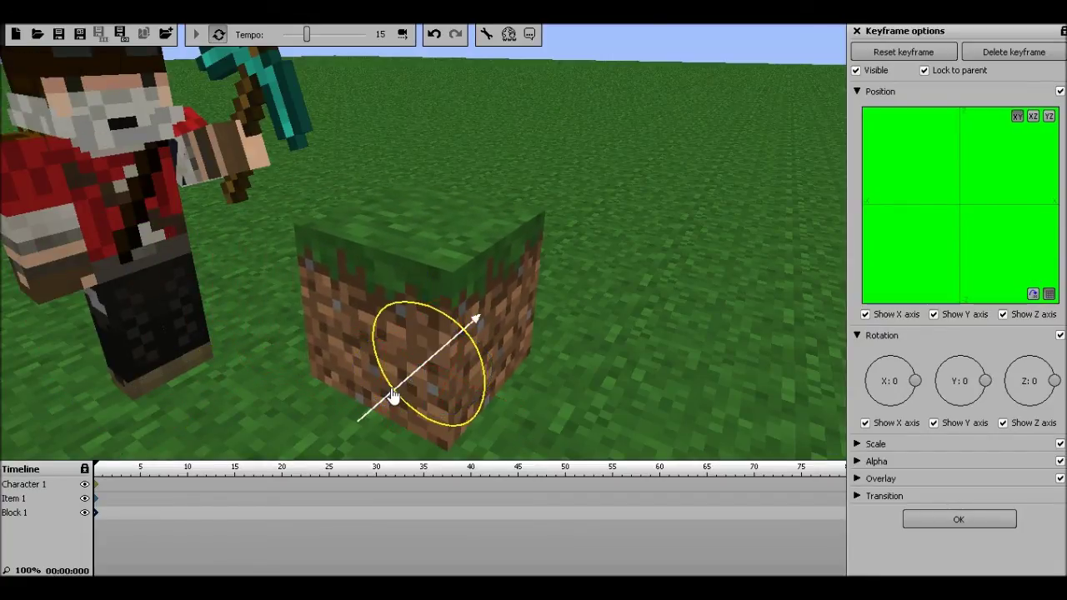
left_click_drag(392, 396, 351, 426)
right_click_drag(366, 426, 434, 412)
key("s")
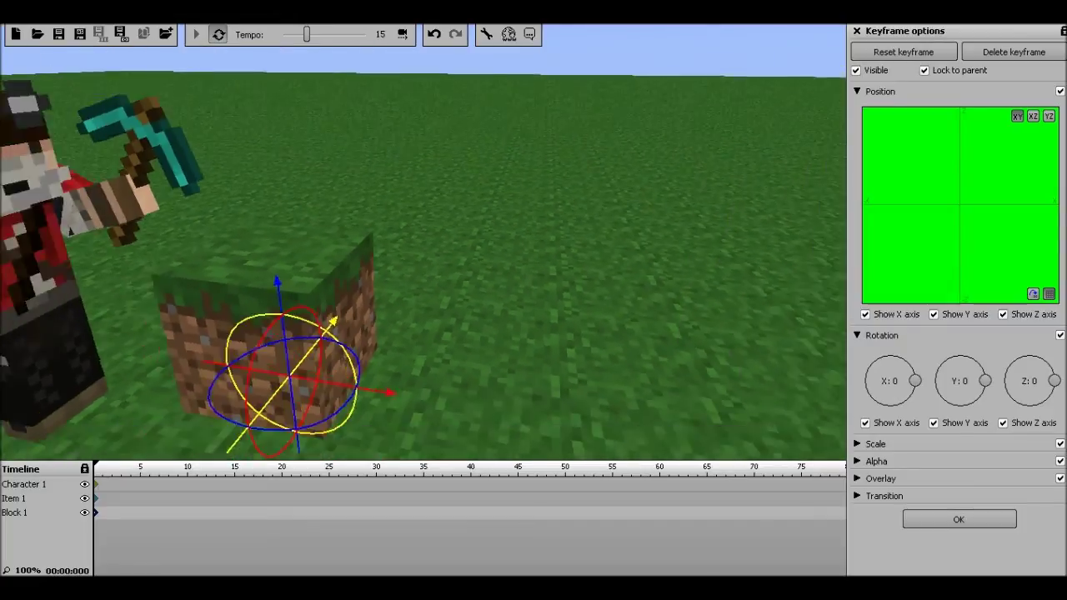
key("a")
right_click_drag(434, 278, 464, 279)
key("w")
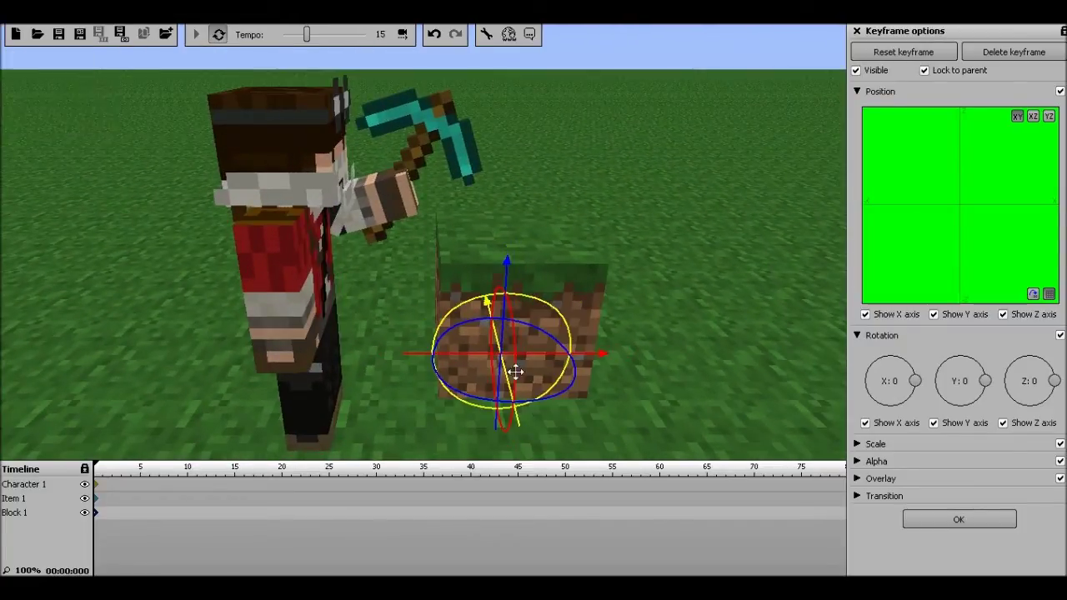
- Nudge the grass block along the ground, slightly toward the viewer, keeping it in front of the character
right_click(511, 377)
left_click_drag(511, 377, 520, 398)
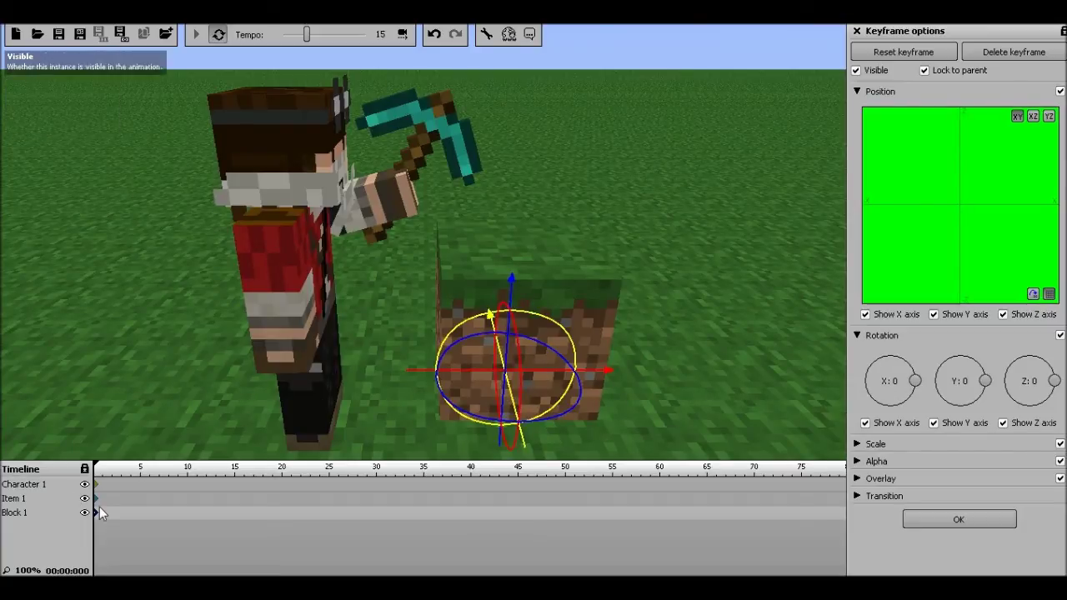
- Create a Character 1 keyframe at frame 5 with the left arm lowered to X -17 rotation and bent about 39%
left_click(141, 486)
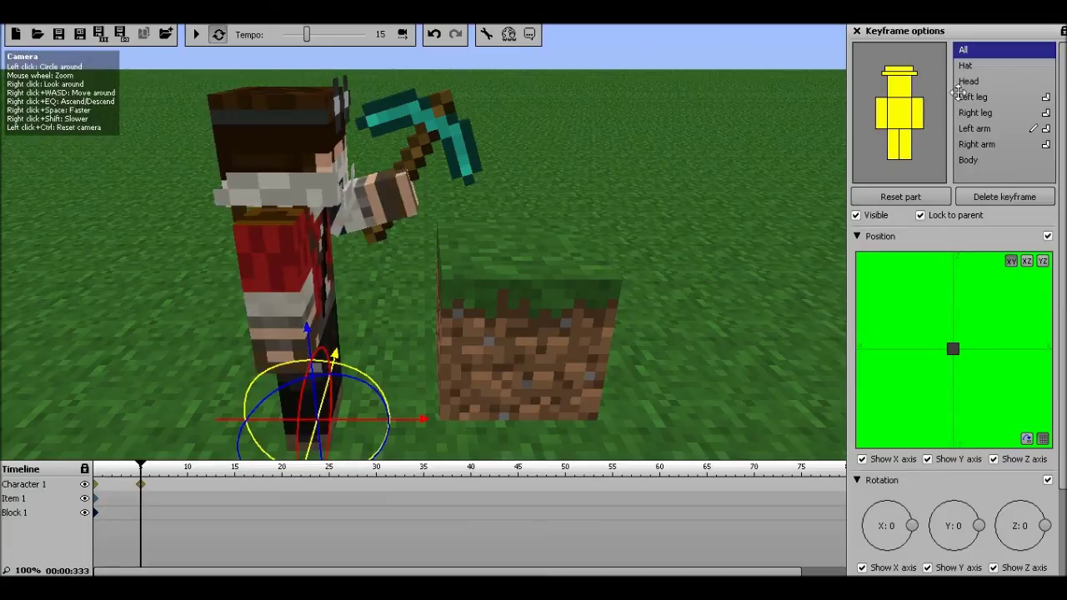
left_click(920, 117)
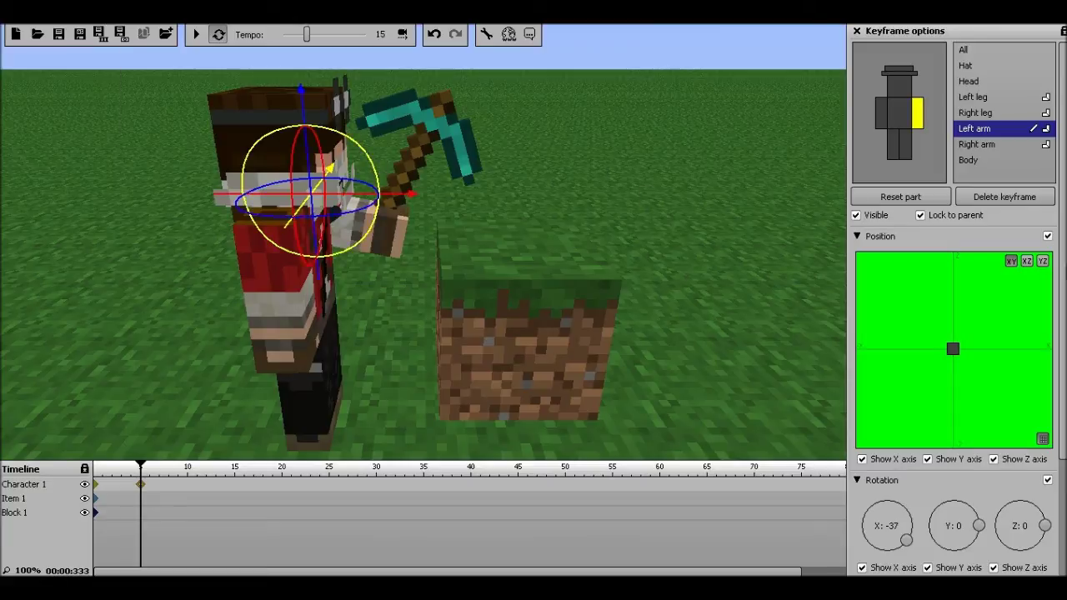
left_click_drag(374, 167, 380, 196)
scroll(954, 308, "down", 3)
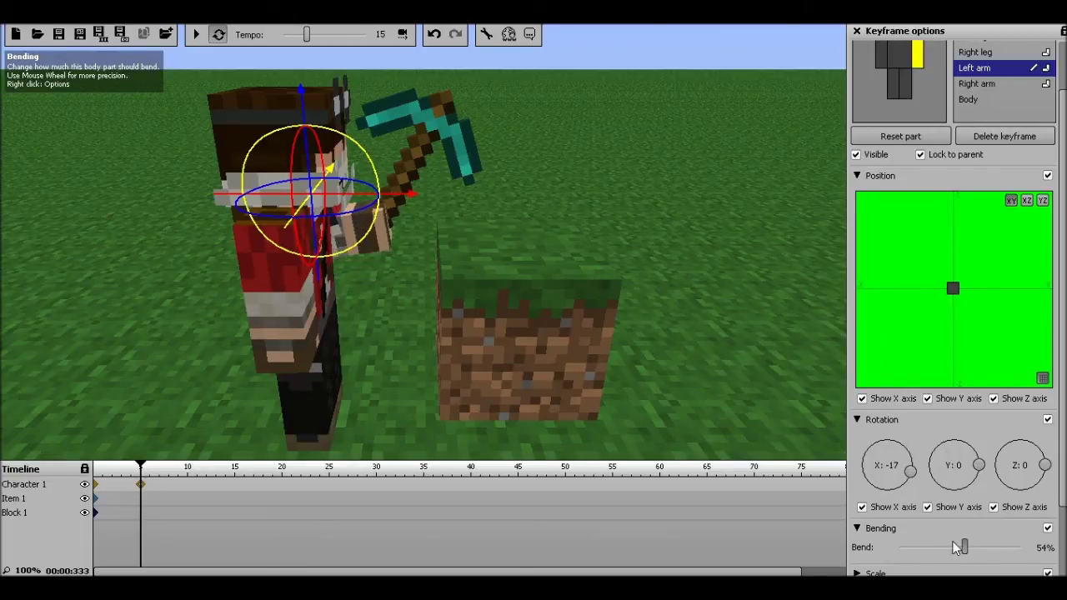
left_click_drag(965, 541, 944, 542)
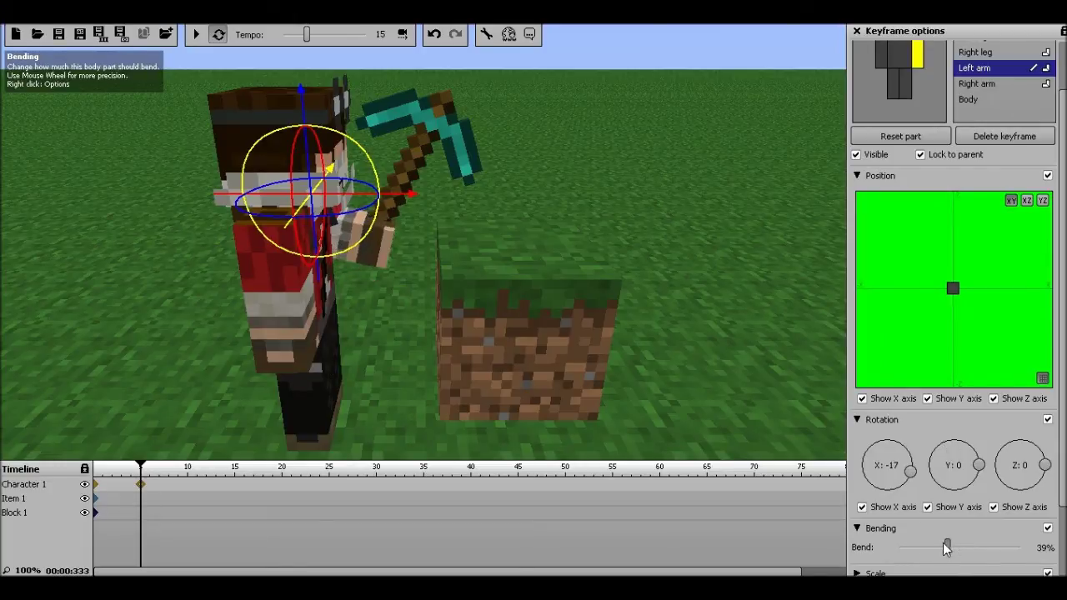
- Create a pickaxe keyframe at frame 5, rotated to Y -11 and moved down and back into the character's lowered hand
left_click(140, 502)
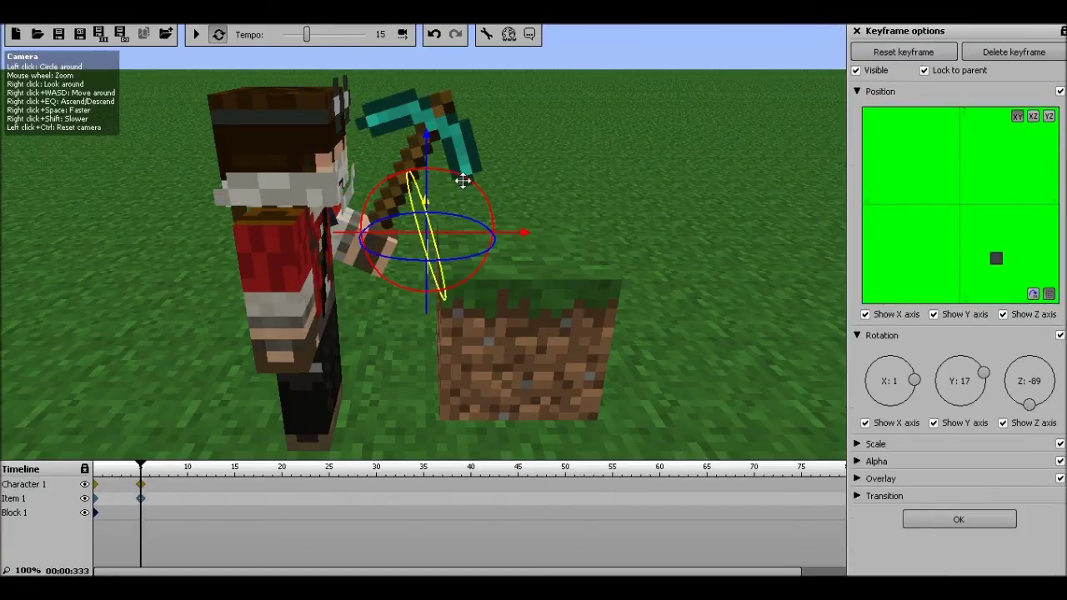
mouse_move(469, 191)
left_mouse_down()
mouse_move(508, 227)
mouse_move(489, 186)
left_mouse_up()
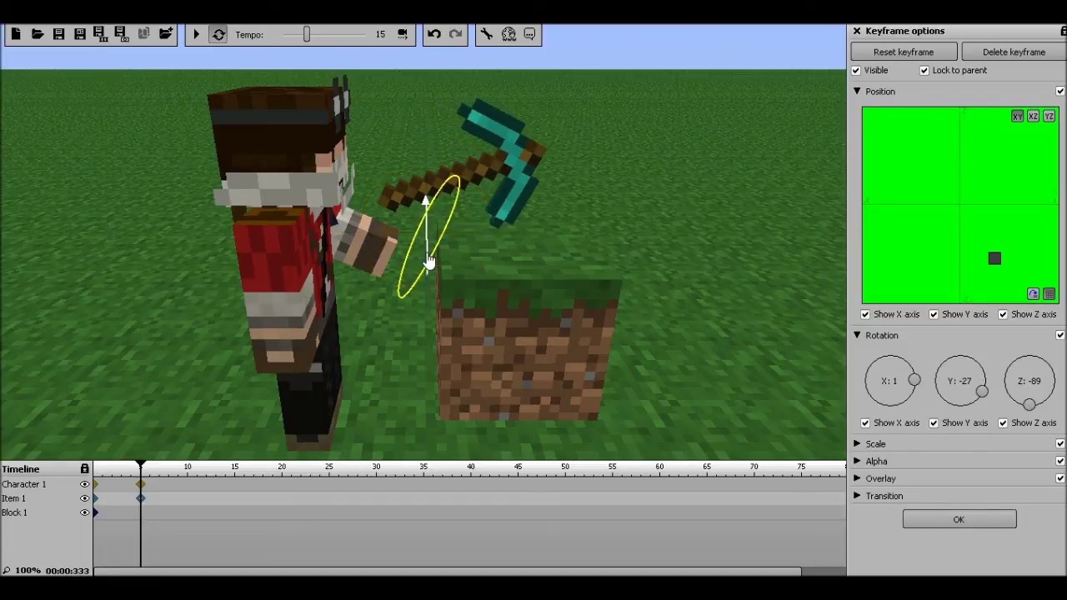
mouse_move(426, 261)
left_mouse_down()
mouse_move(428, 357)
mouse_move(427, 343)
left_mouse_up()
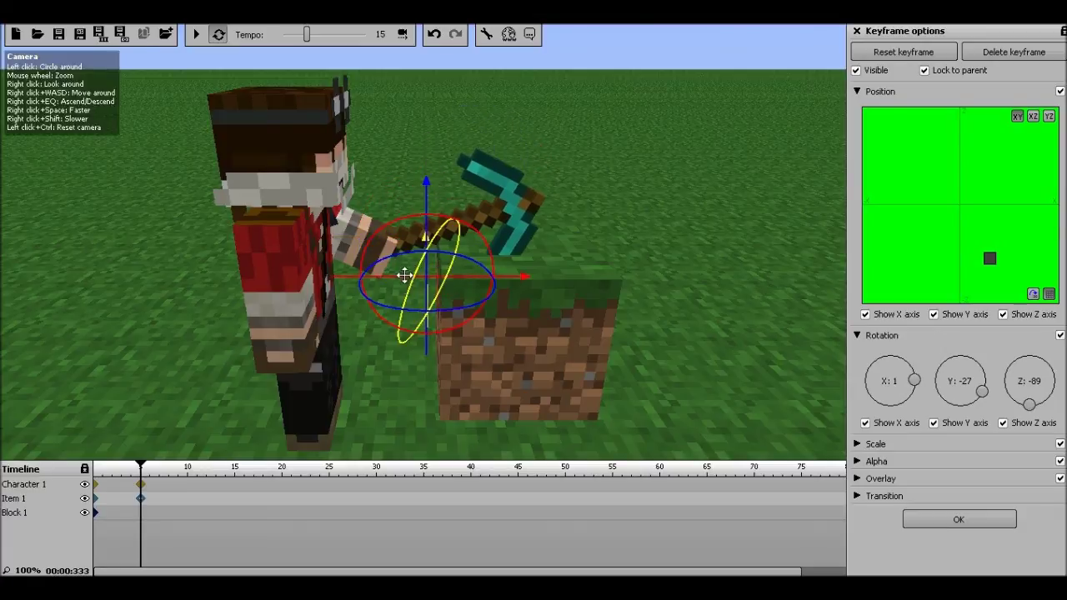
left_click_drag(405, 291, 389, 324)
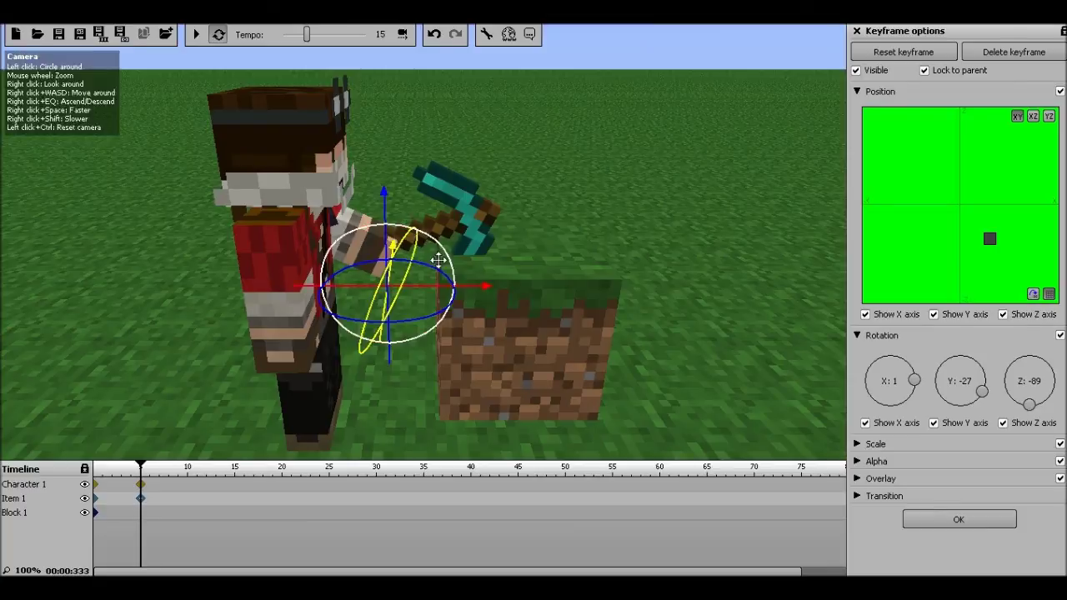
left_click_drag(439, 259, 435, 248)
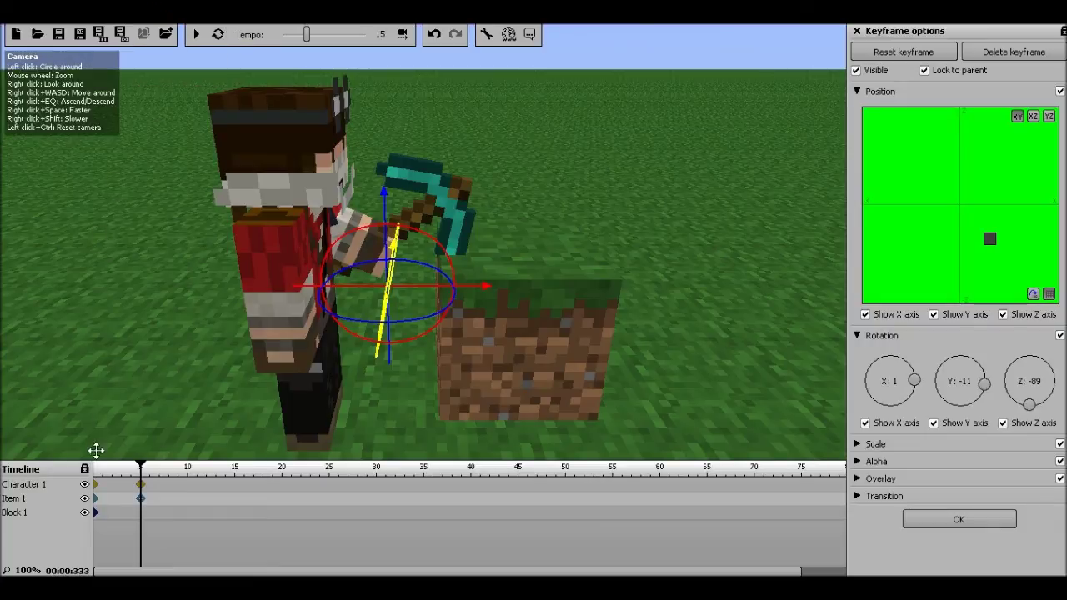
- Play the animation from frame 0 to preview the pickaxe swing and stop it past frame 5
left_click_drag(94, 462, 97, 473)
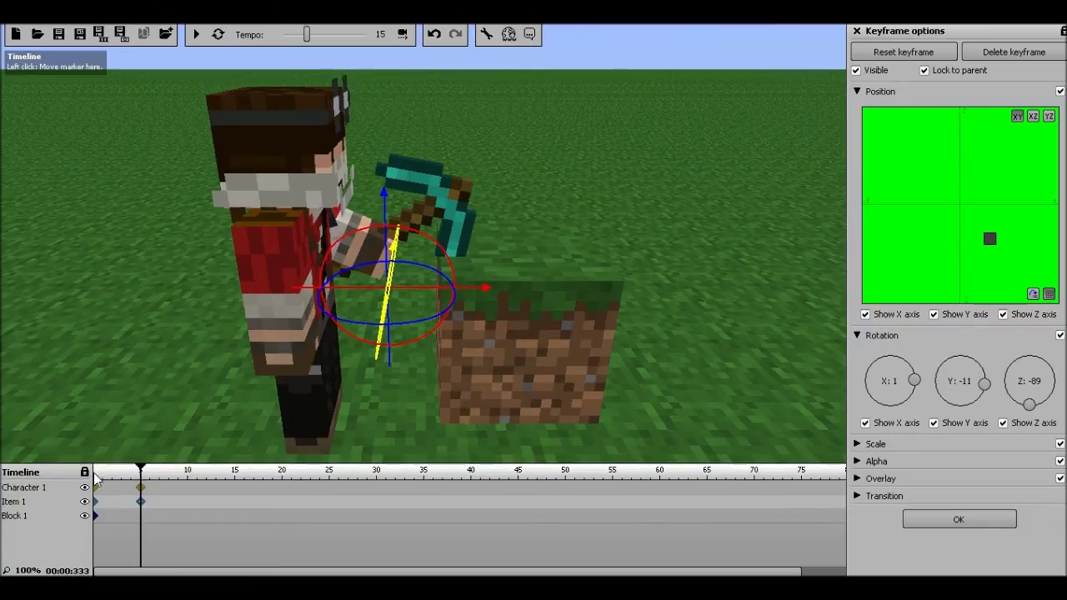
left_click(95, 474)
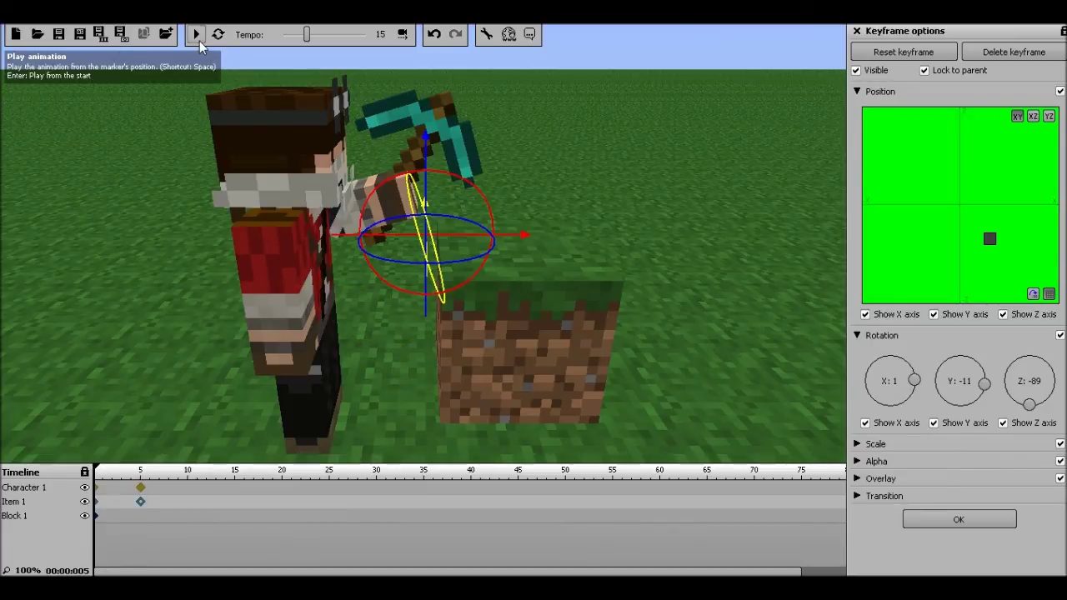
left_click(200, 41)
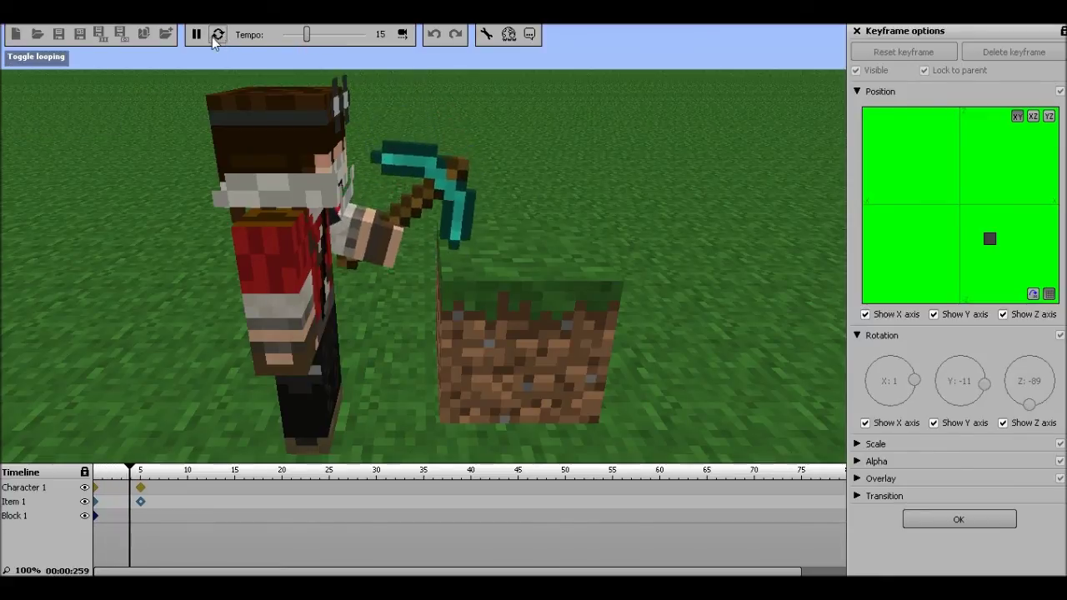
left_click(215, 42)
left_click(200, 39)
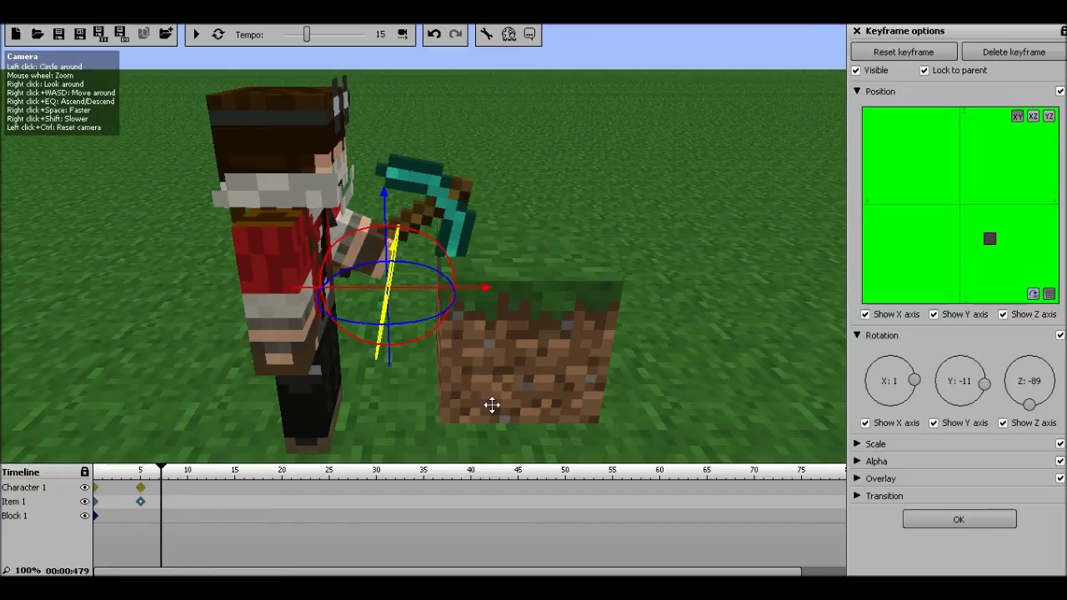
- Close the pickaxe's keyframe options and examine the character's grip on the pickaxe and the grass block from several camera angles
right_click_drag(150, 361, 101, 355)
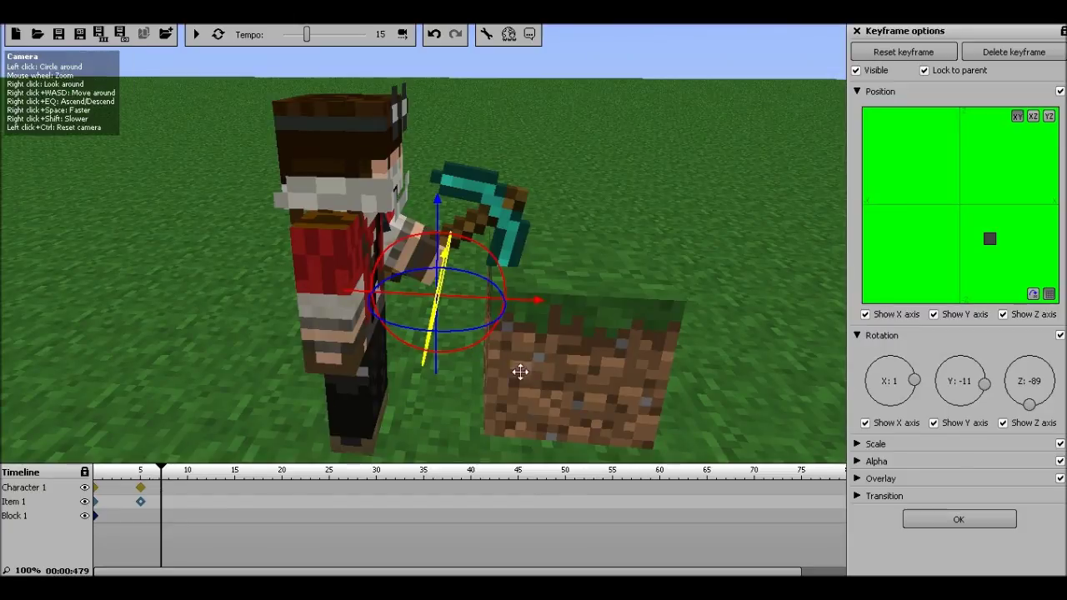
key("d")
right_click_drag(423, 267, 375, 252)
key("w")
key("d")
key("a")
key("s")
key("w")
left_click(857, 32)
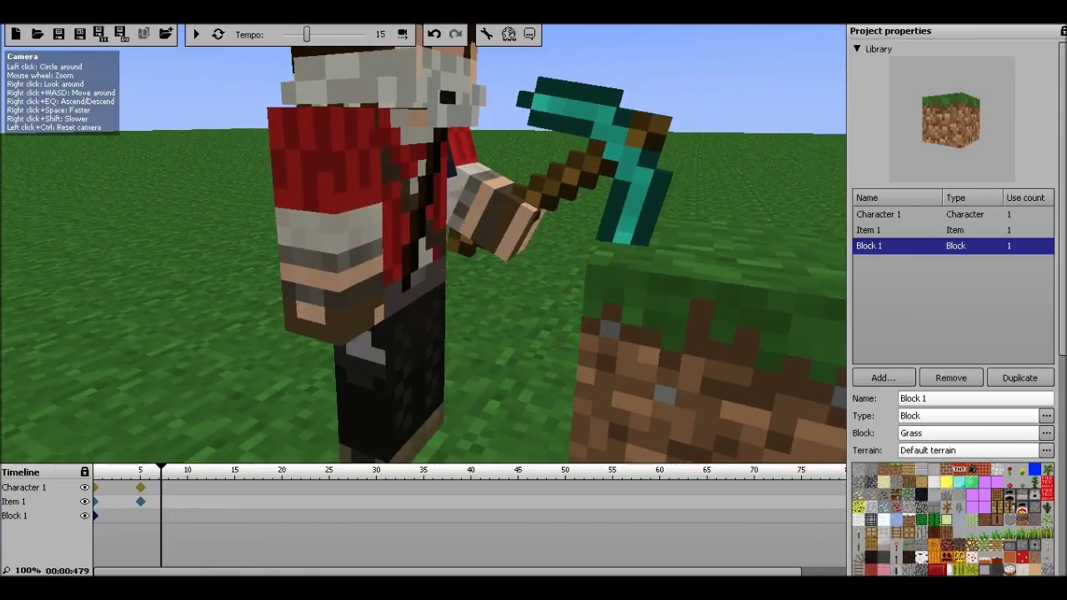
right_click_drag(733, 117, 333, 242)
key("d")
key("s")
key("a")
scroll(491, 281, "up", 8)
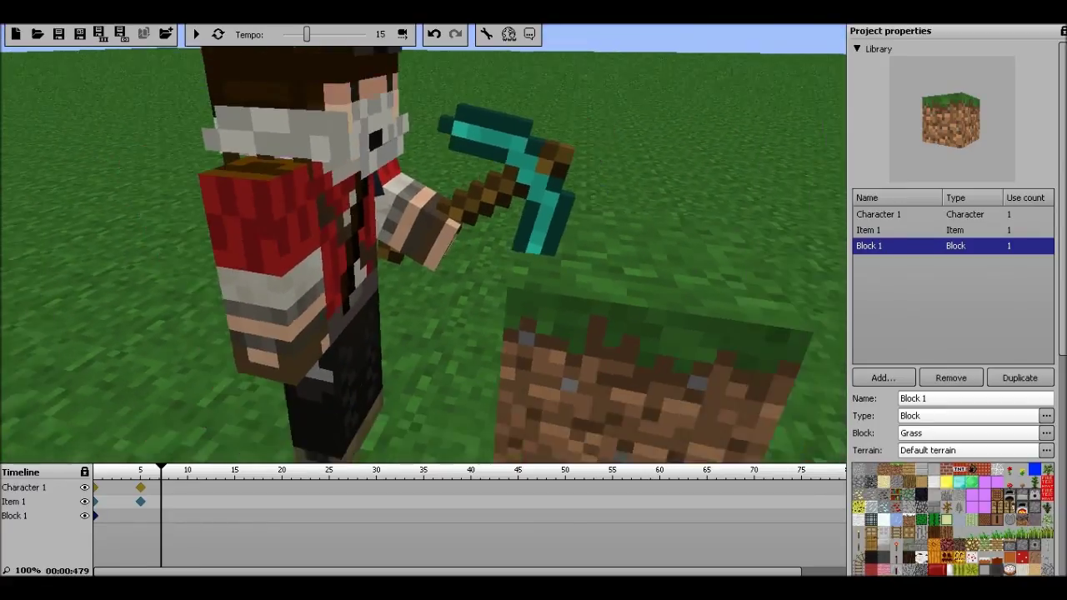
key("s")
right_click_drag(491, 281, 491, 240)
key("w")
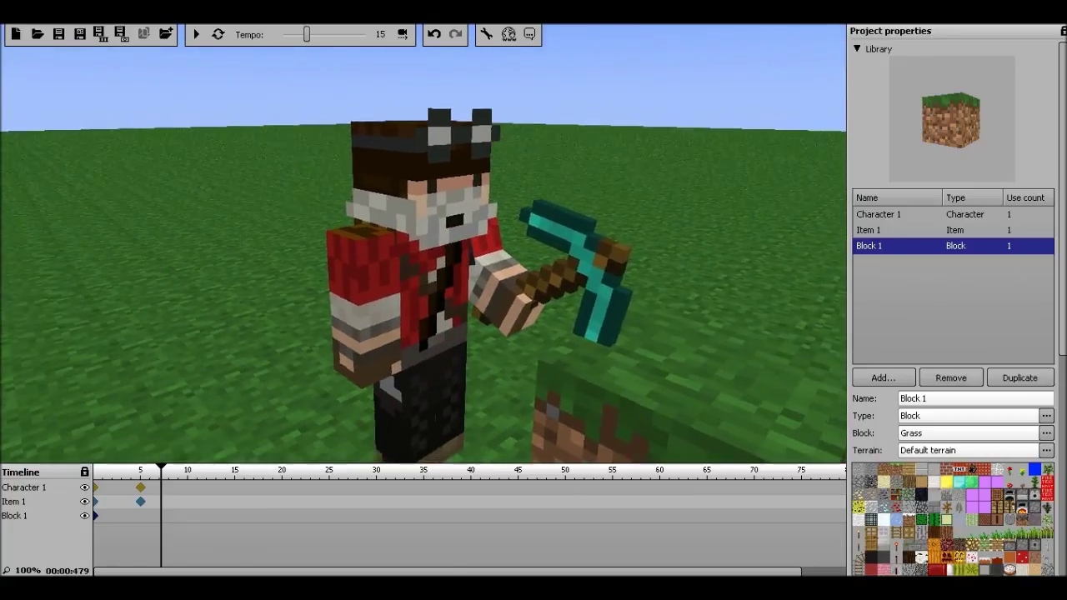